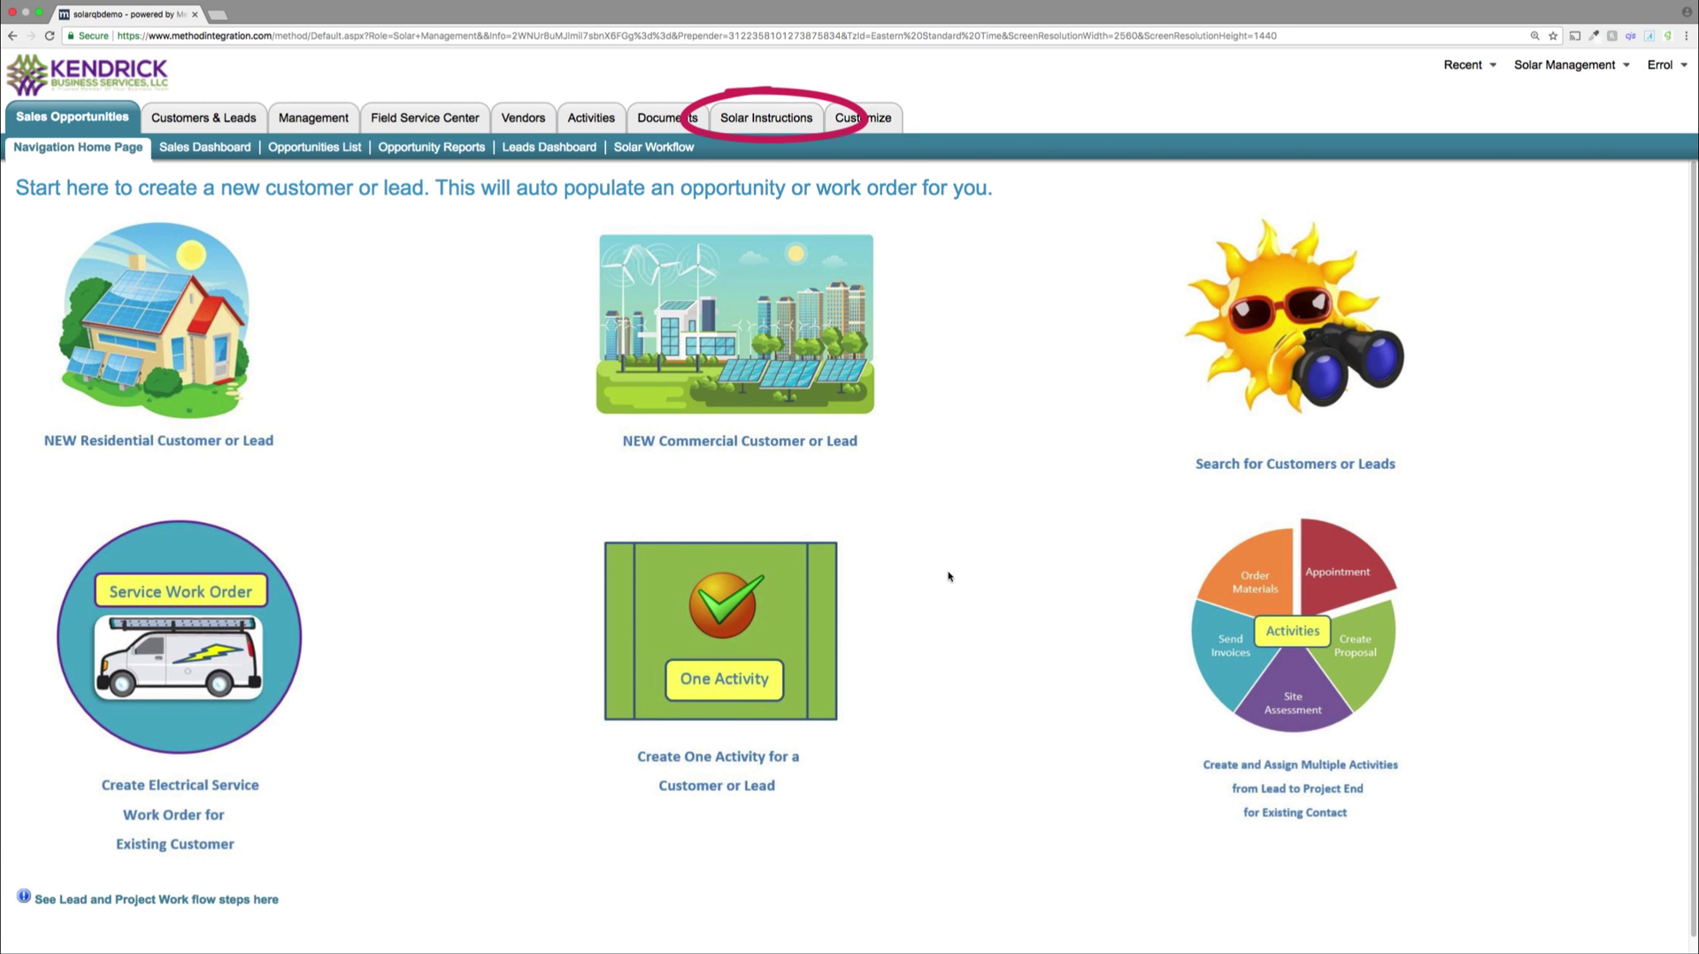
- Open the Solar Instructions setup page and view the Solar Workflow page
left_click(791, 124)
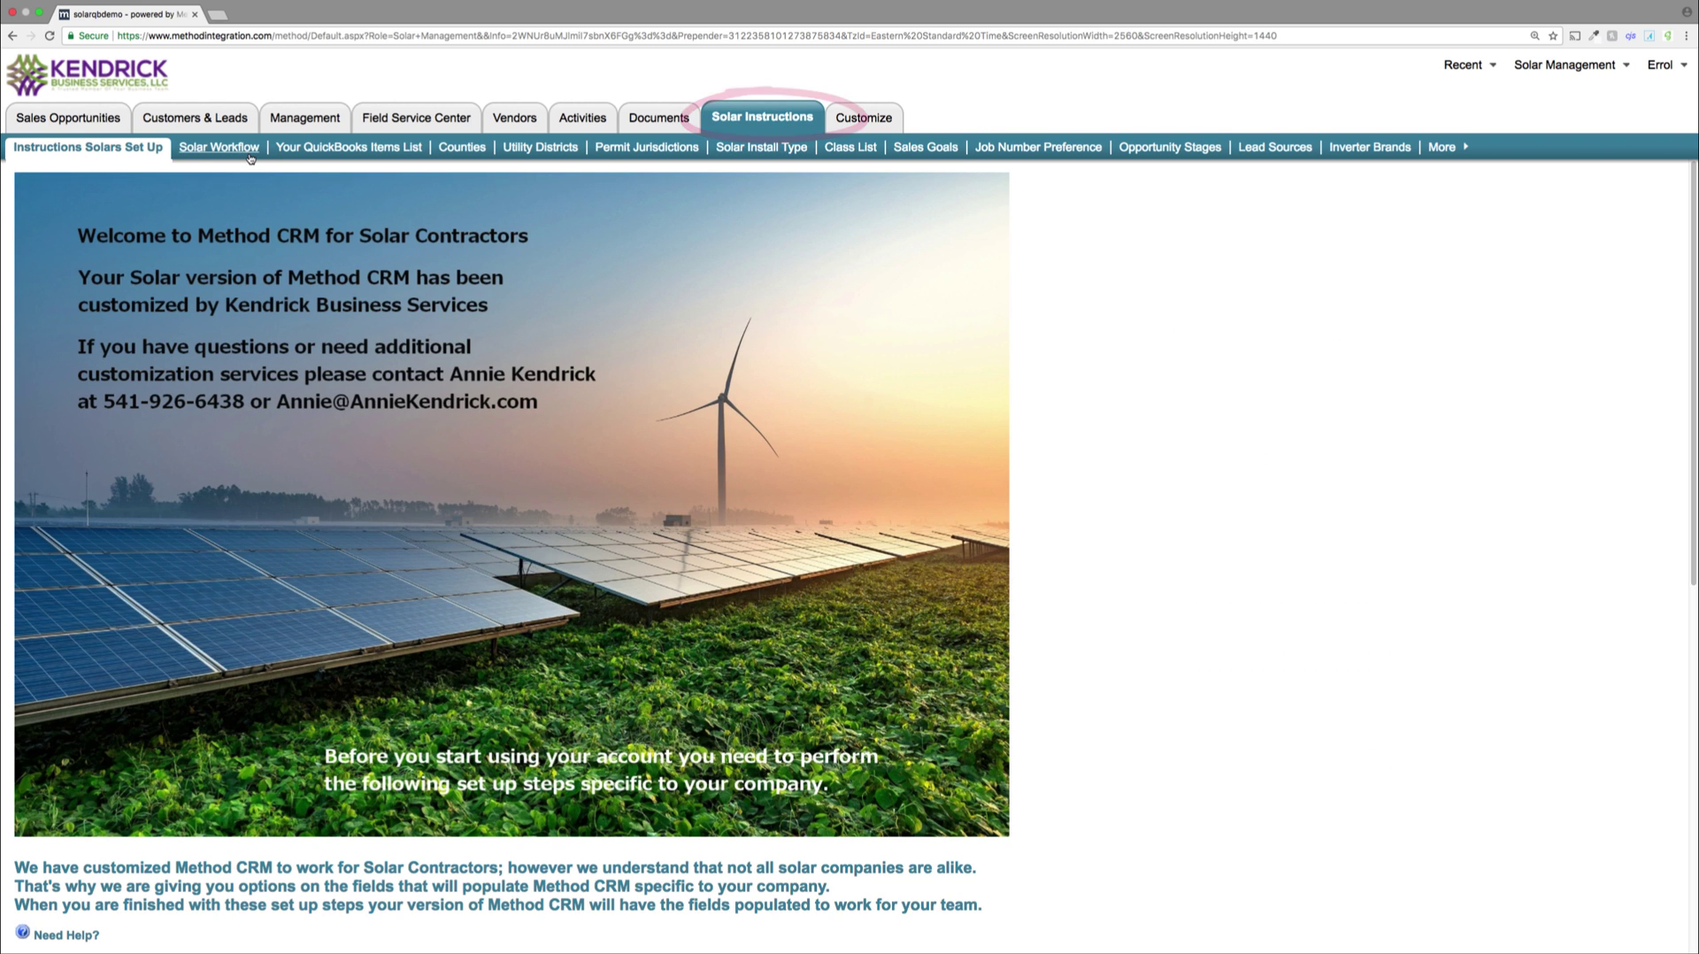
left_click(222, 147)
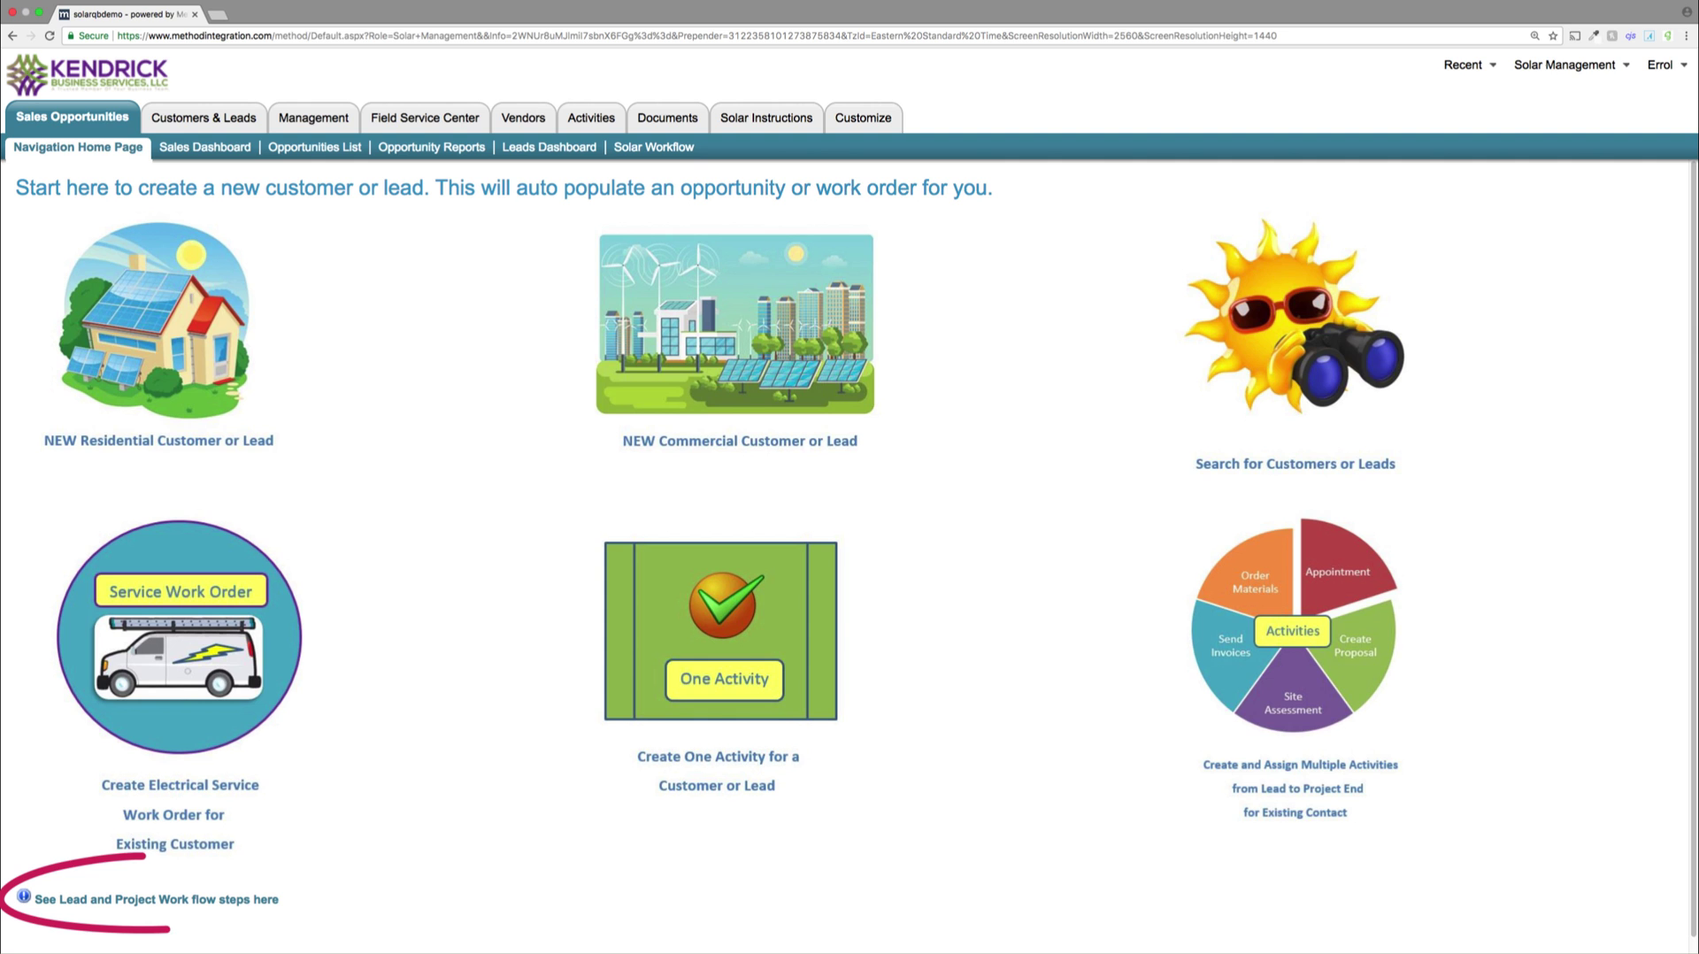
- Read through the lead and project work flow steps on the Navigation Home Page
left_click(271, 900)
scroll(338, 890, "down", 2)
scroll(337, 890, "down", 12)
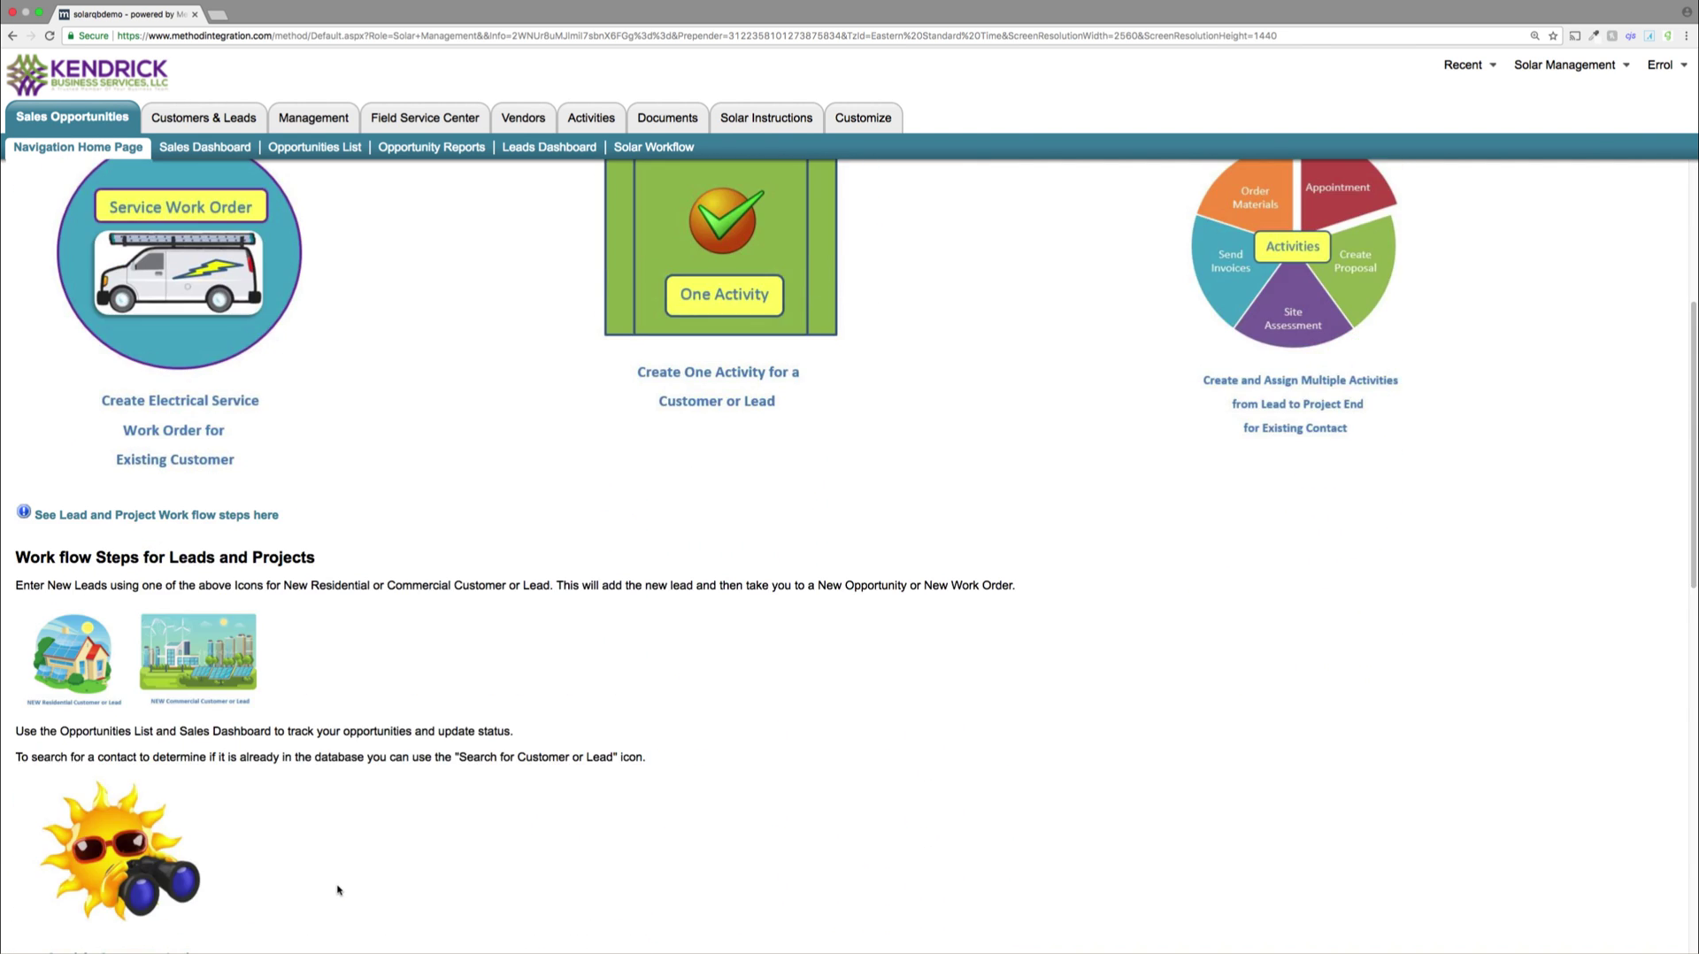
scroll(337, 890, "down", 2)
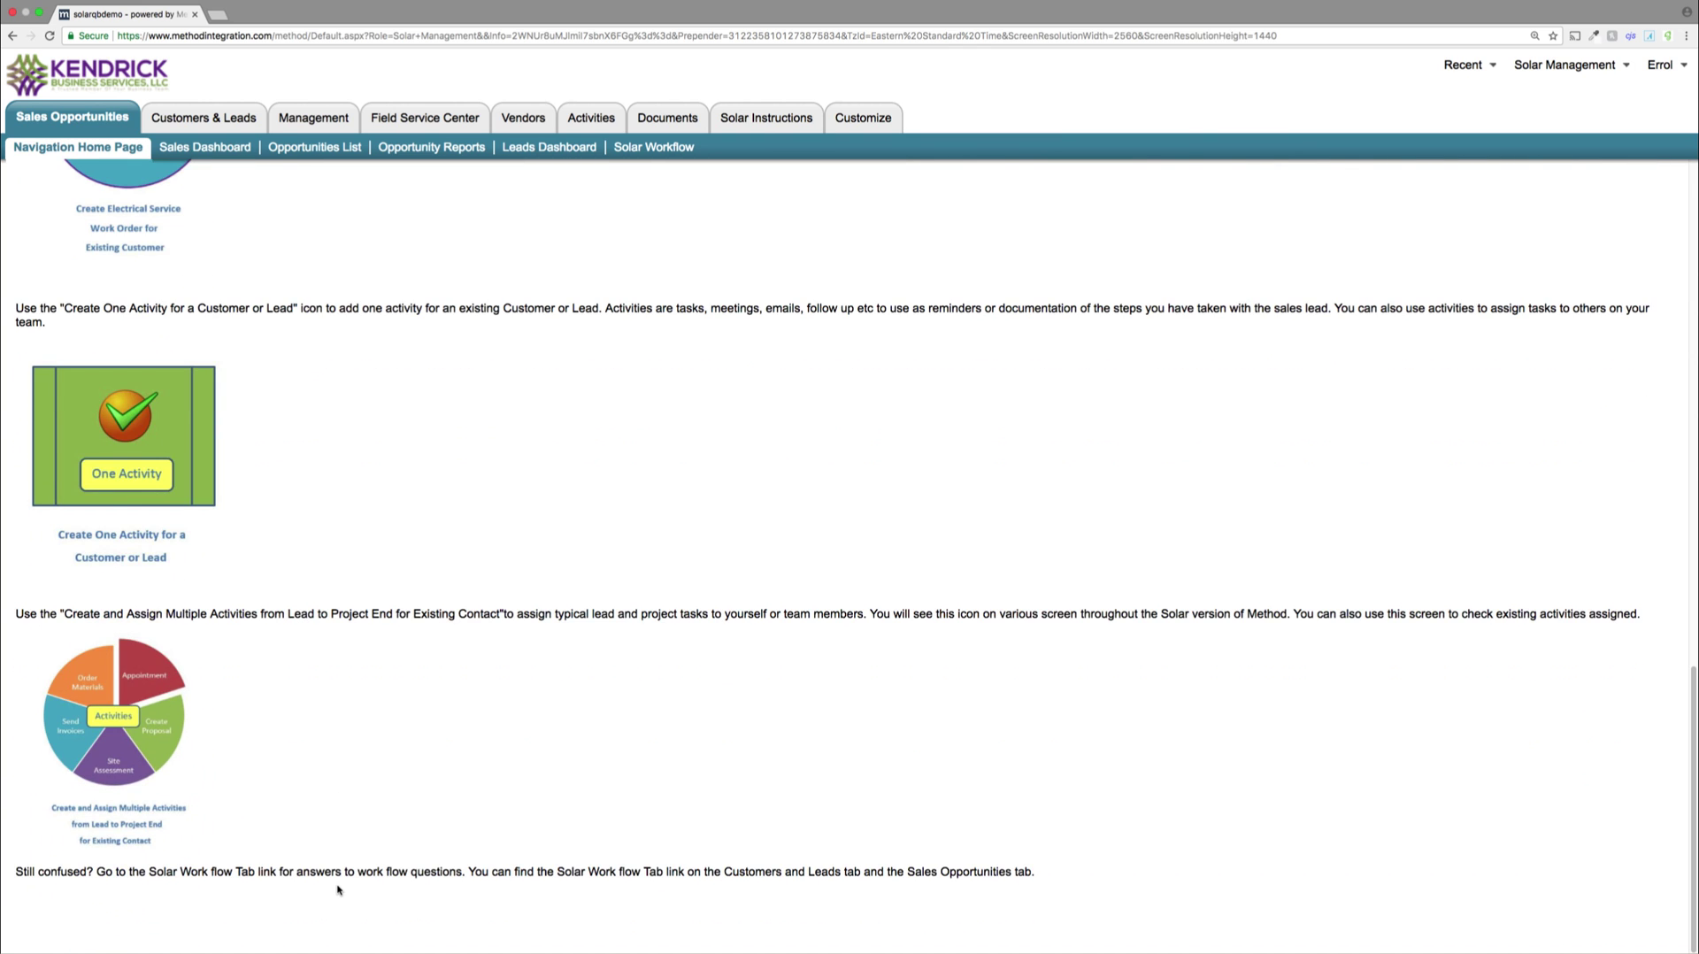
scroll(337, 890, "up", 10)
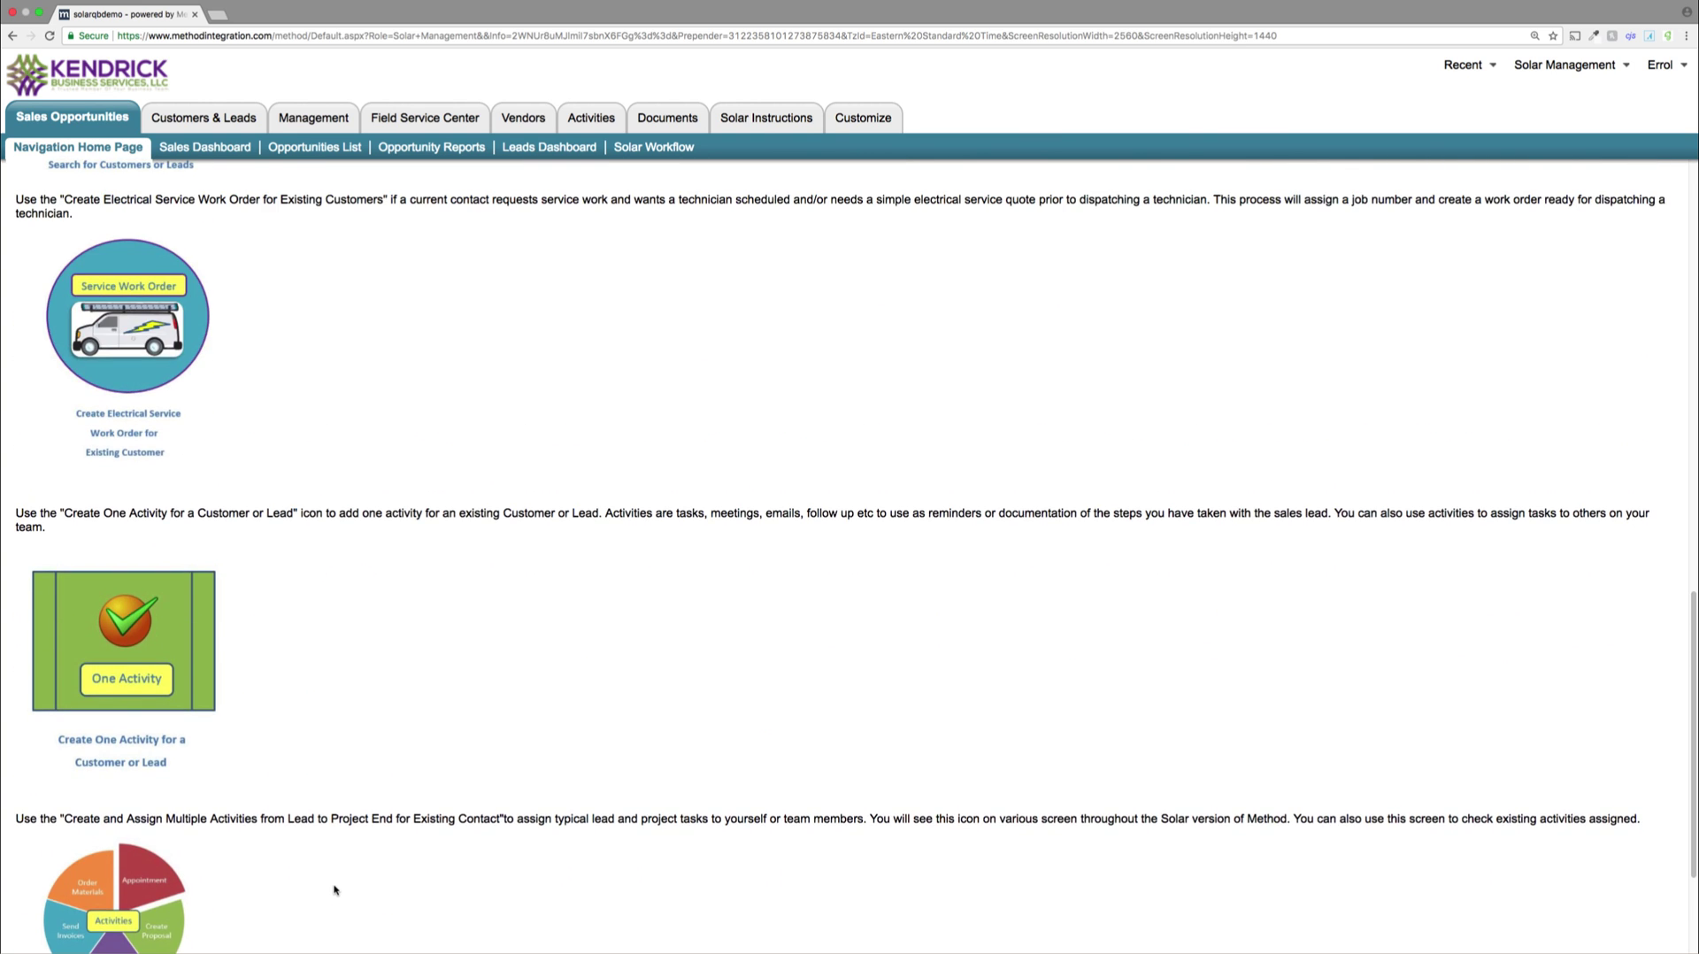
scroll(334, 885, "up", 4)
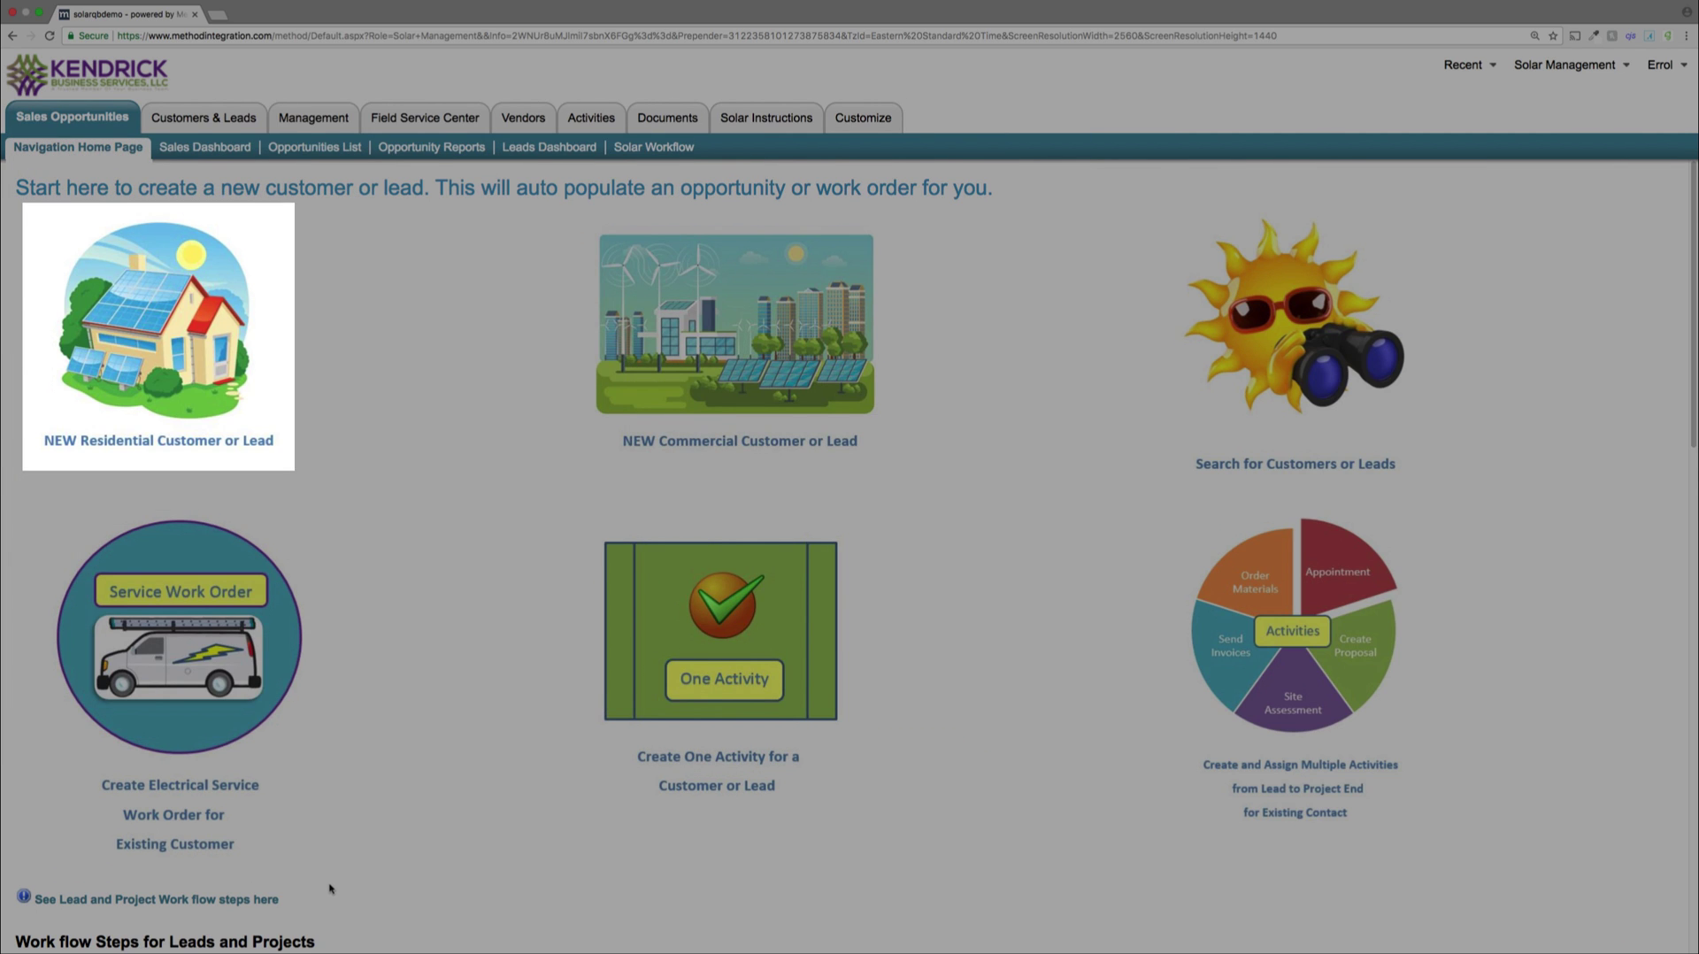
- Enter a new residential customer with Sloped Roof install, Electric Forced Air heat, sales rep KBS and Hot lead rating, and save it with a new opportunity
left_click(205, 289)
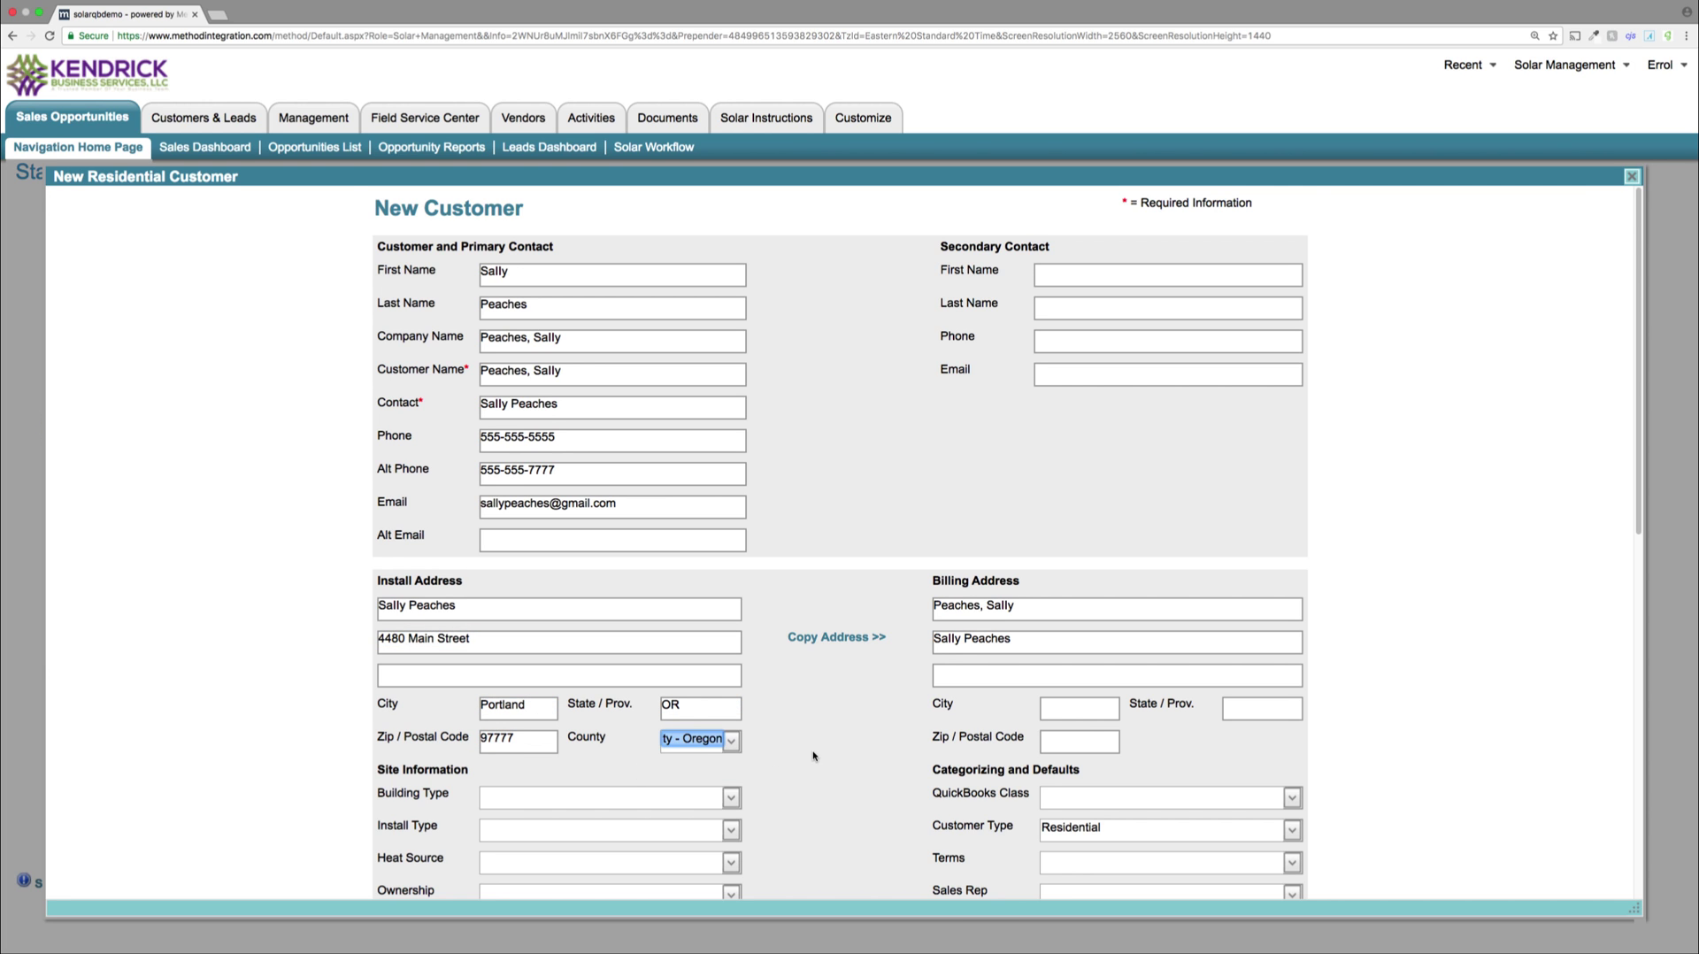
scroll(832, 735, "down", 5)
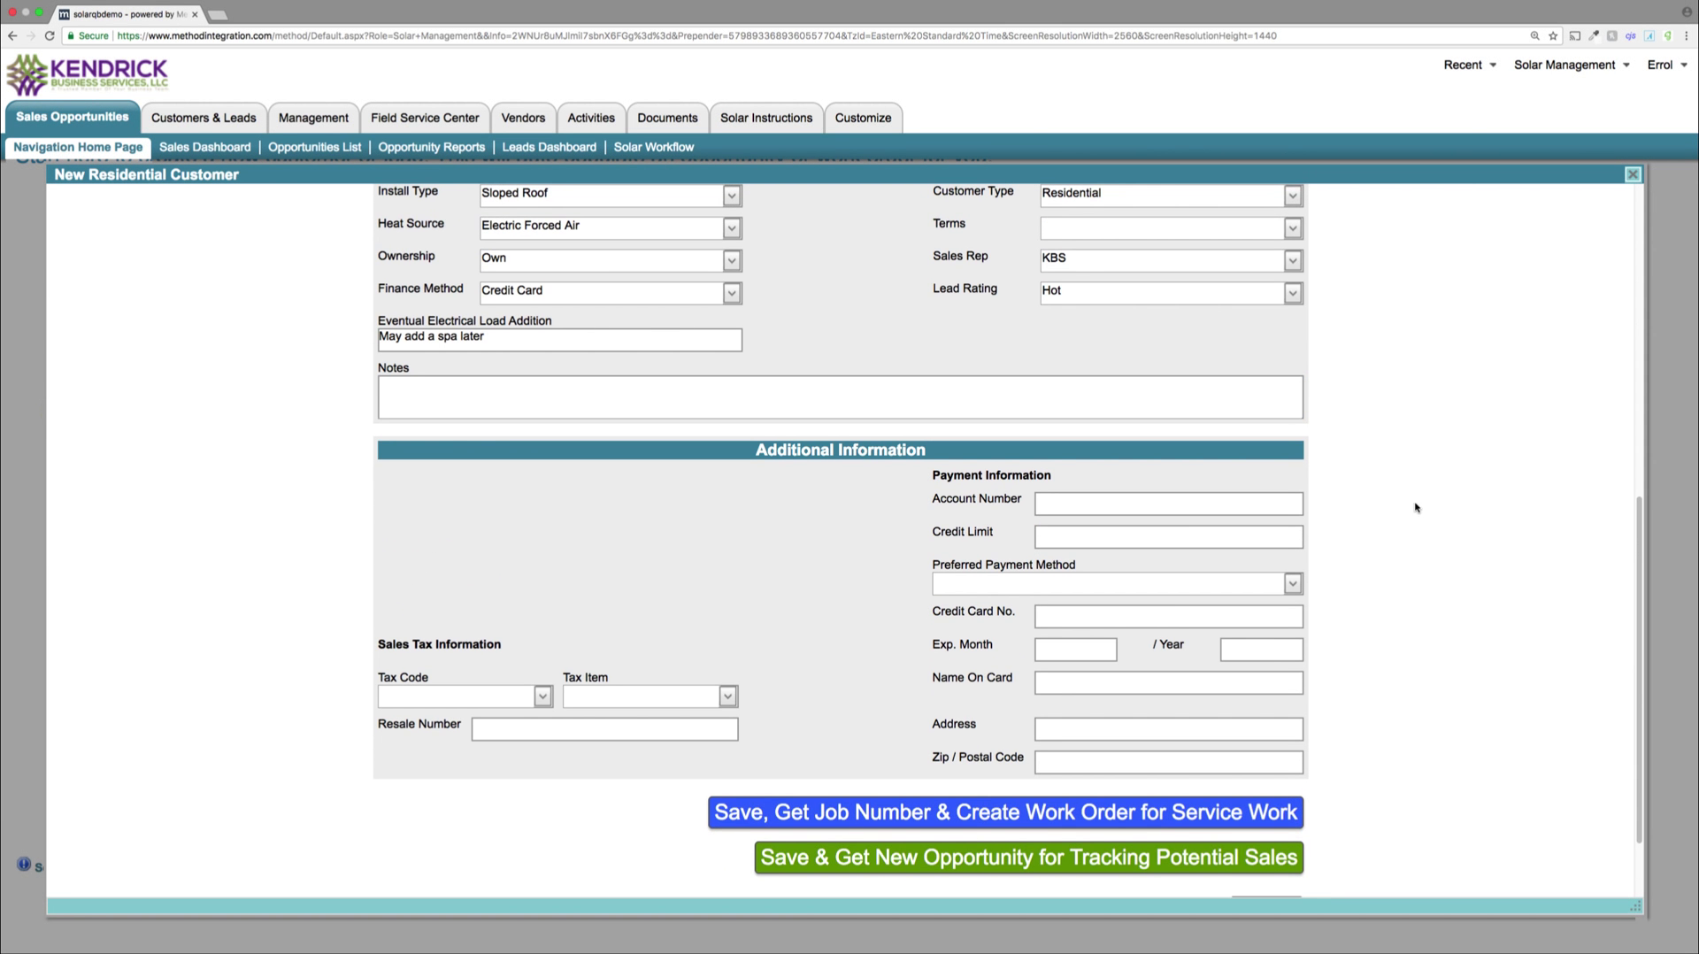
left_click(1296, 262)
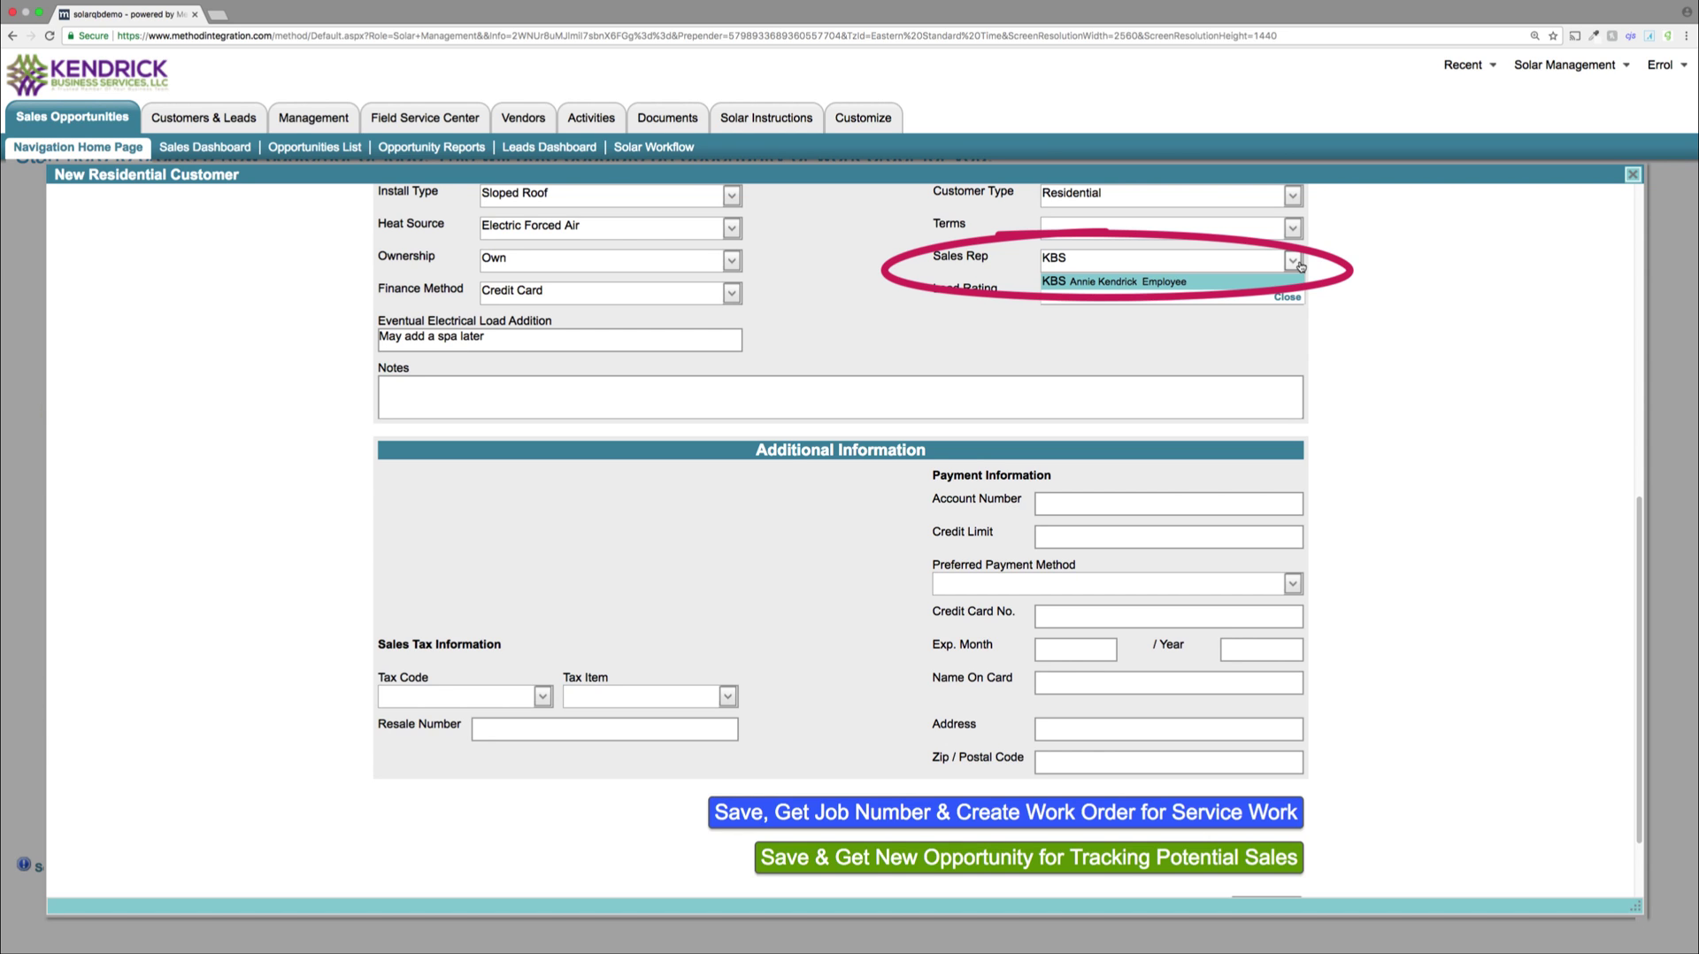
left_click(1300, 266)
scroll(1446, 743, "down", 2)
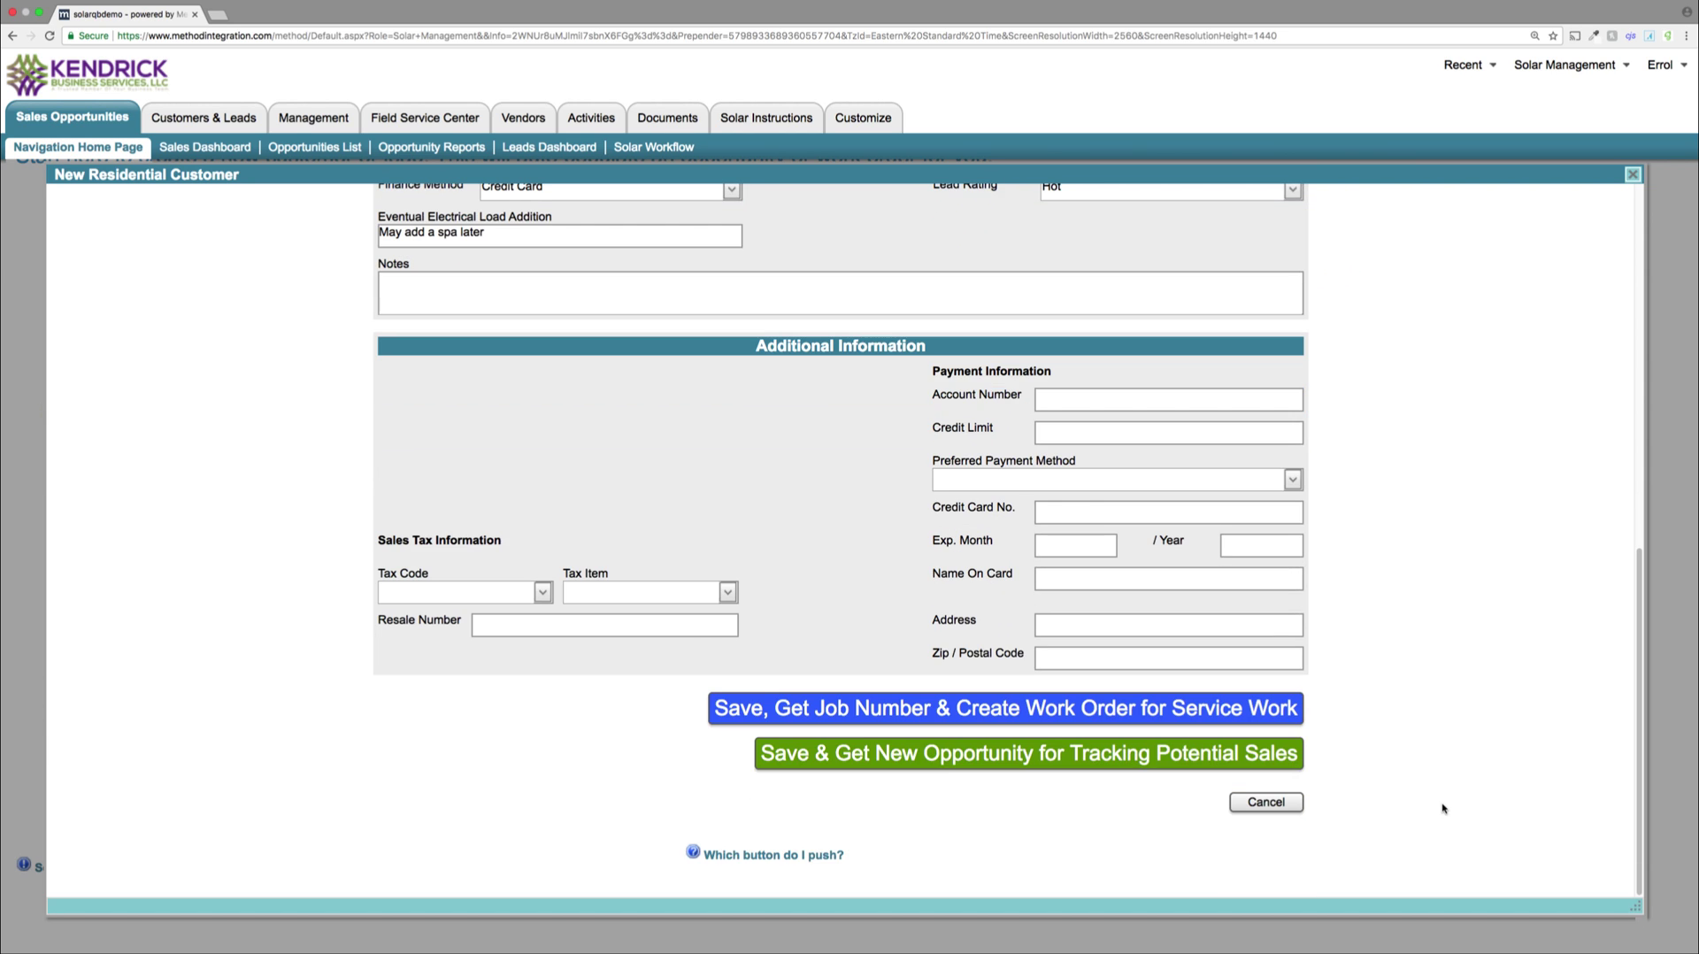
left_click(1268, 770)
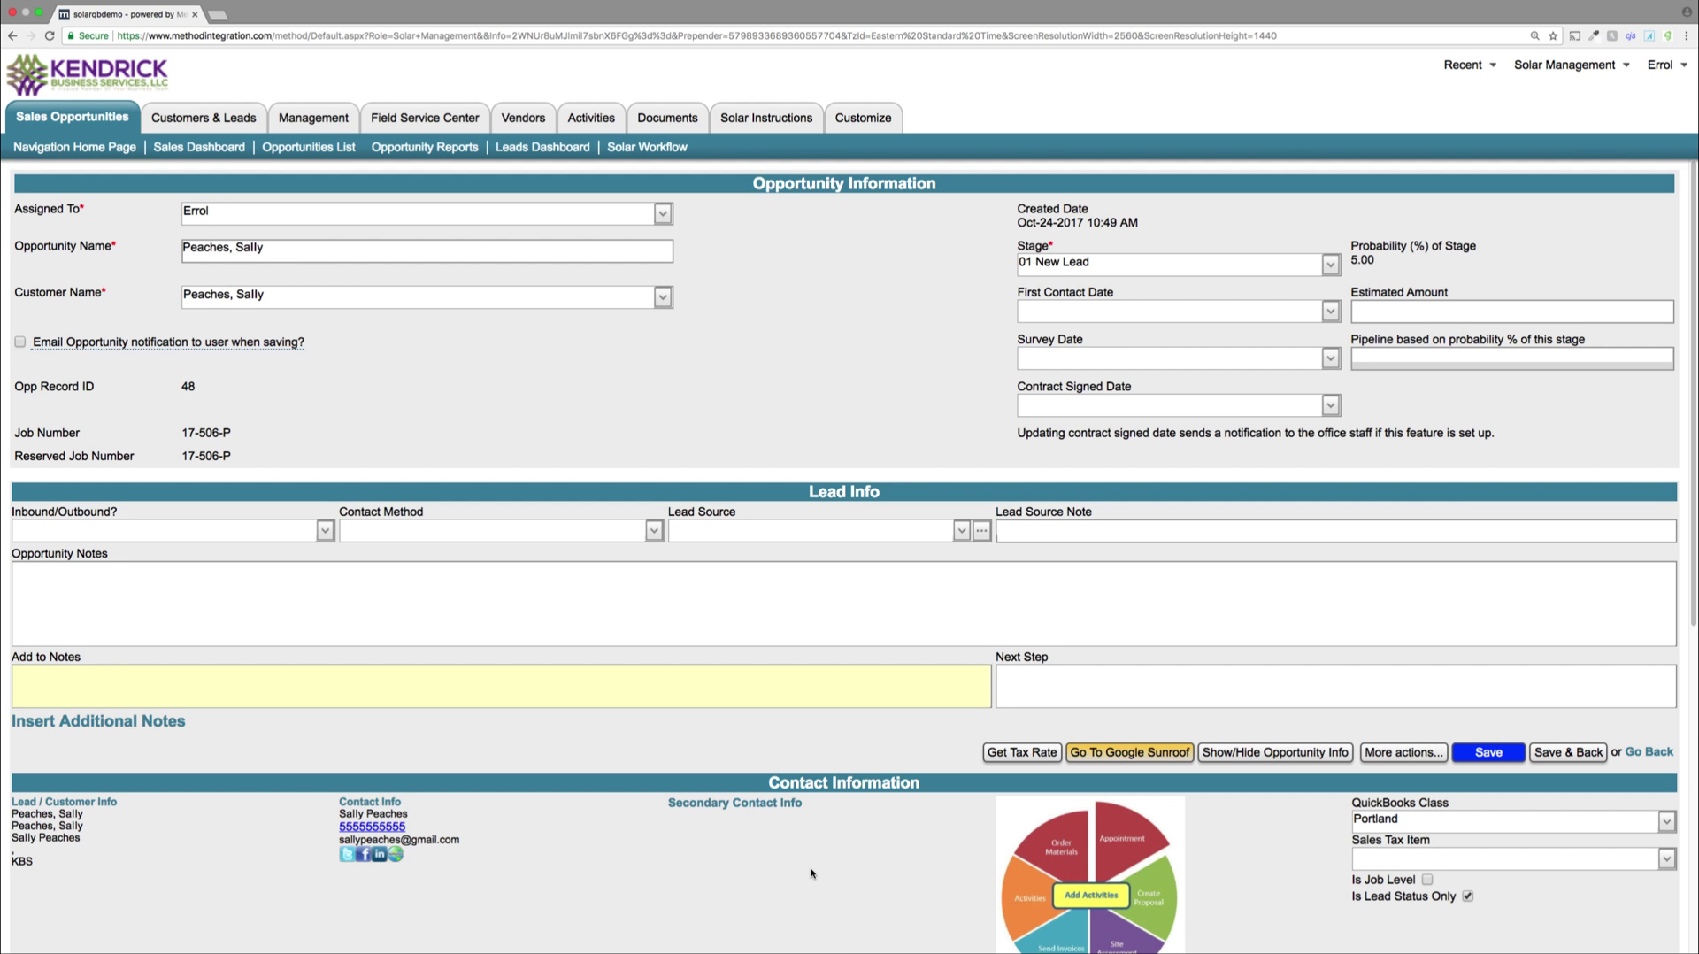
- Review the Solar Project fields of the new opportunity
scroll(812, 873, "down", 6)
left_click(321, 510)
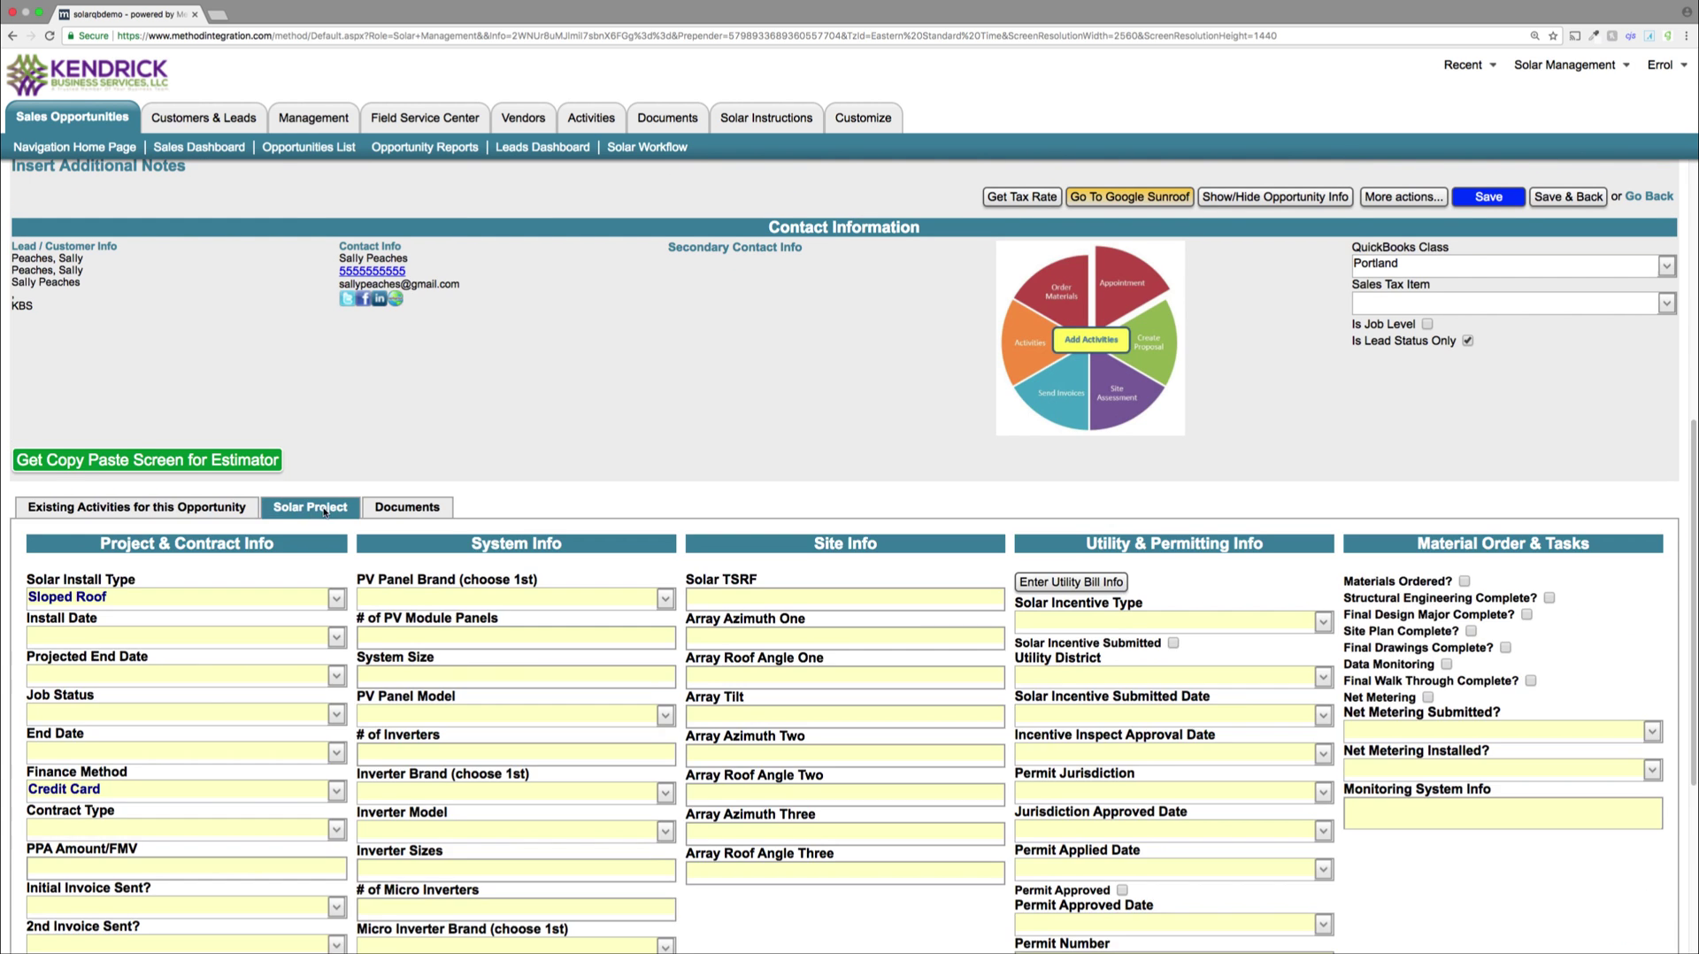
scroll(893, 921, "down", 5)
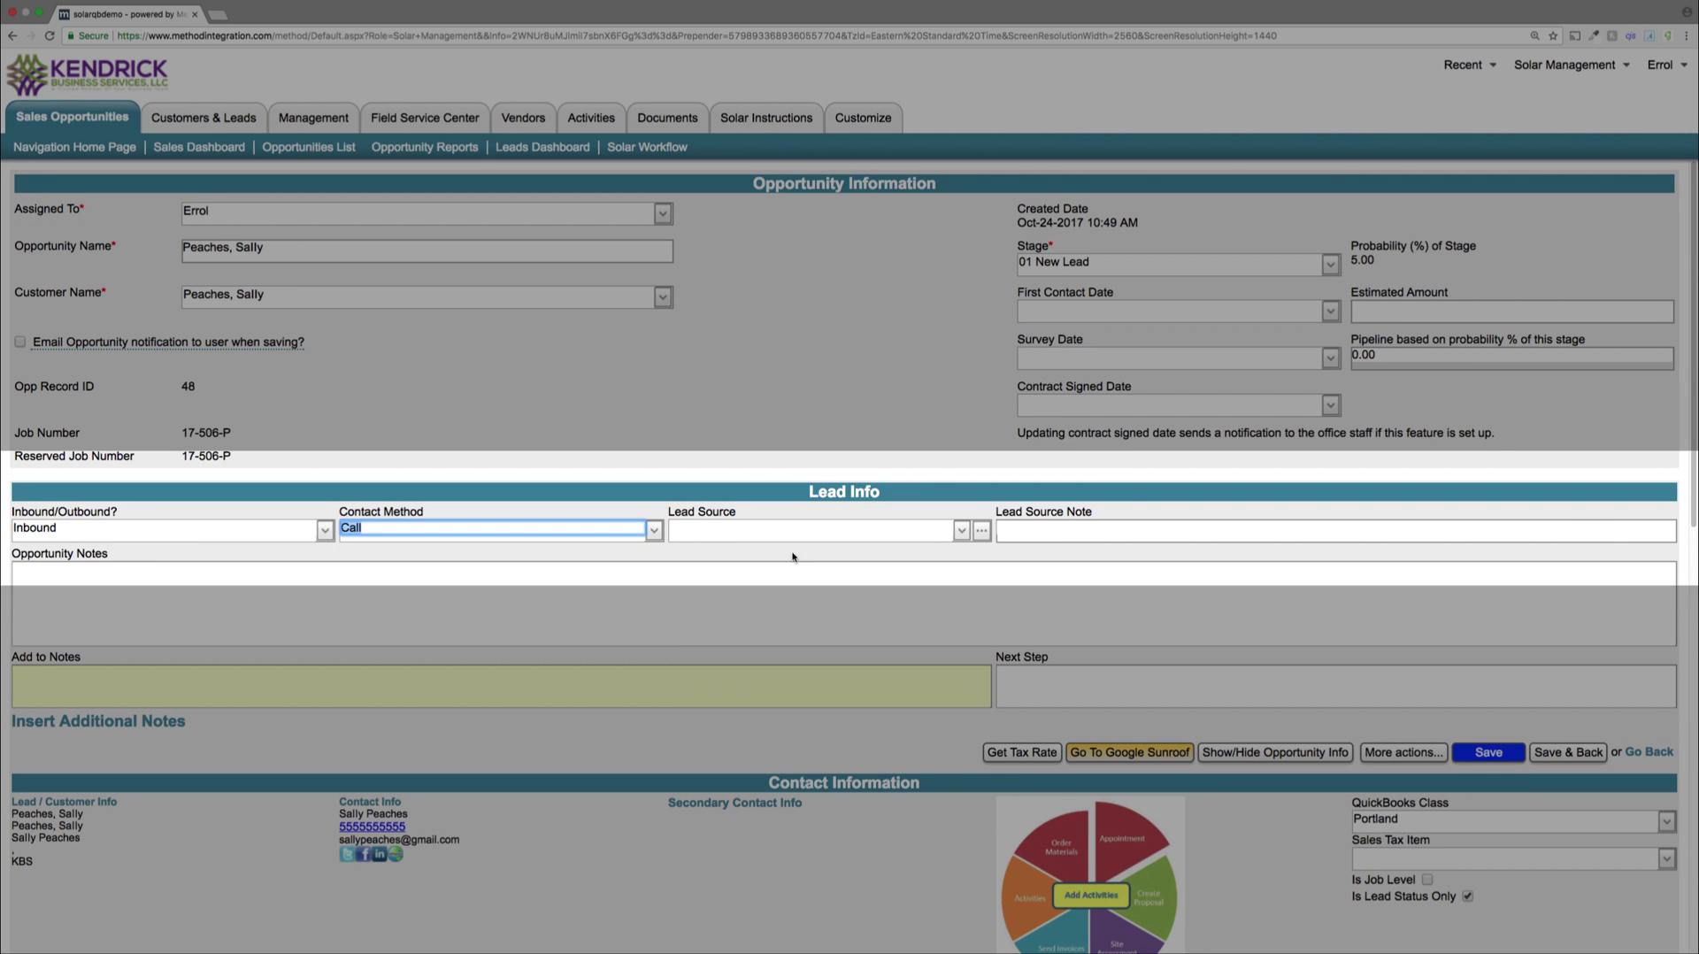
- Set the opportunity's lead info to Inbound, contact method Call and lead source Canvas, and save it
left_click(962, 530)
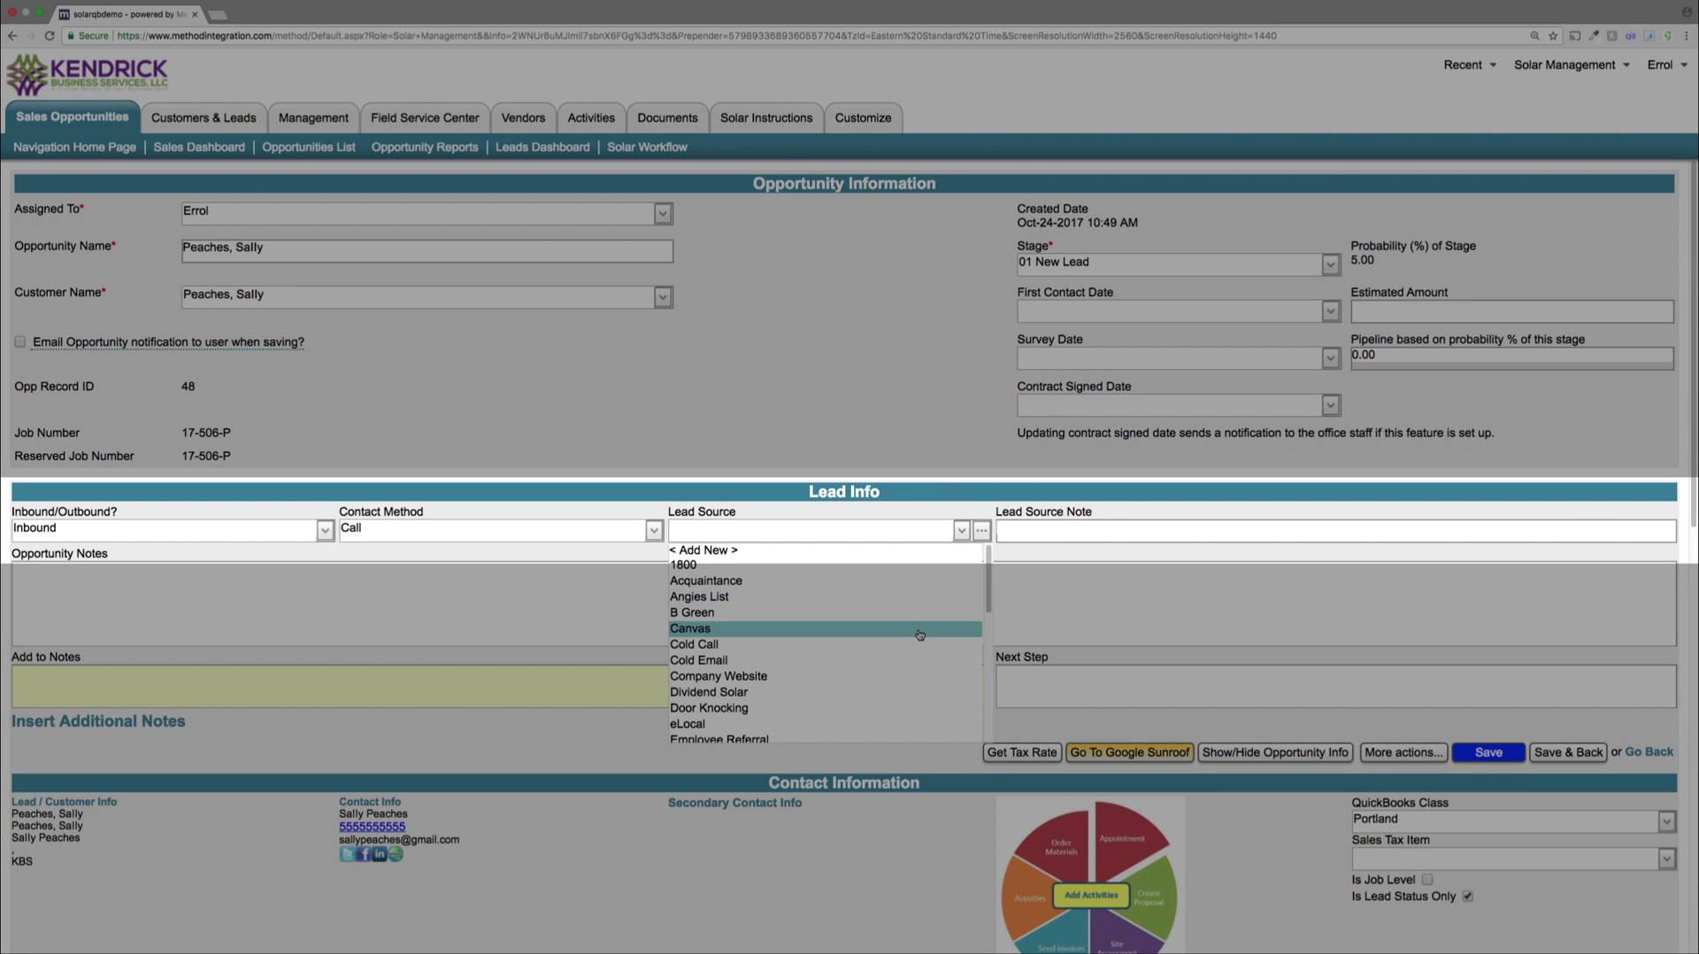
left_click(885, 632)
left_click(1489, 753)
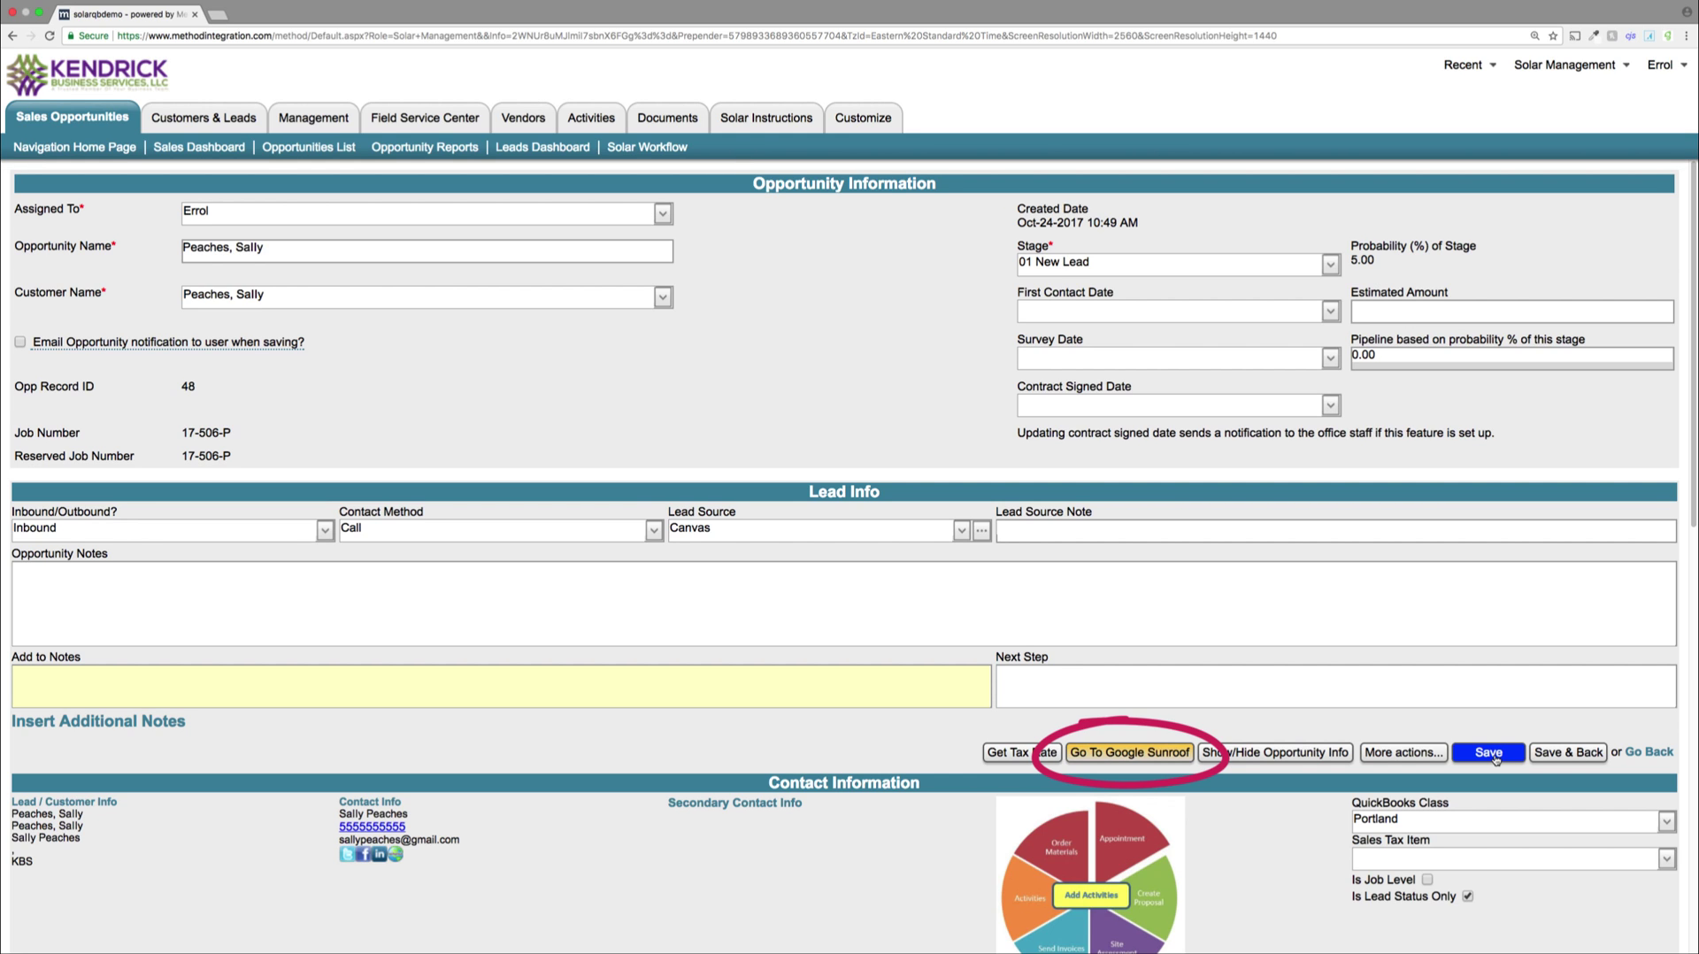
- Insert an opportunity note saying that the customer called and is interested in a Solar system
left_click(914, 674)
type("-")
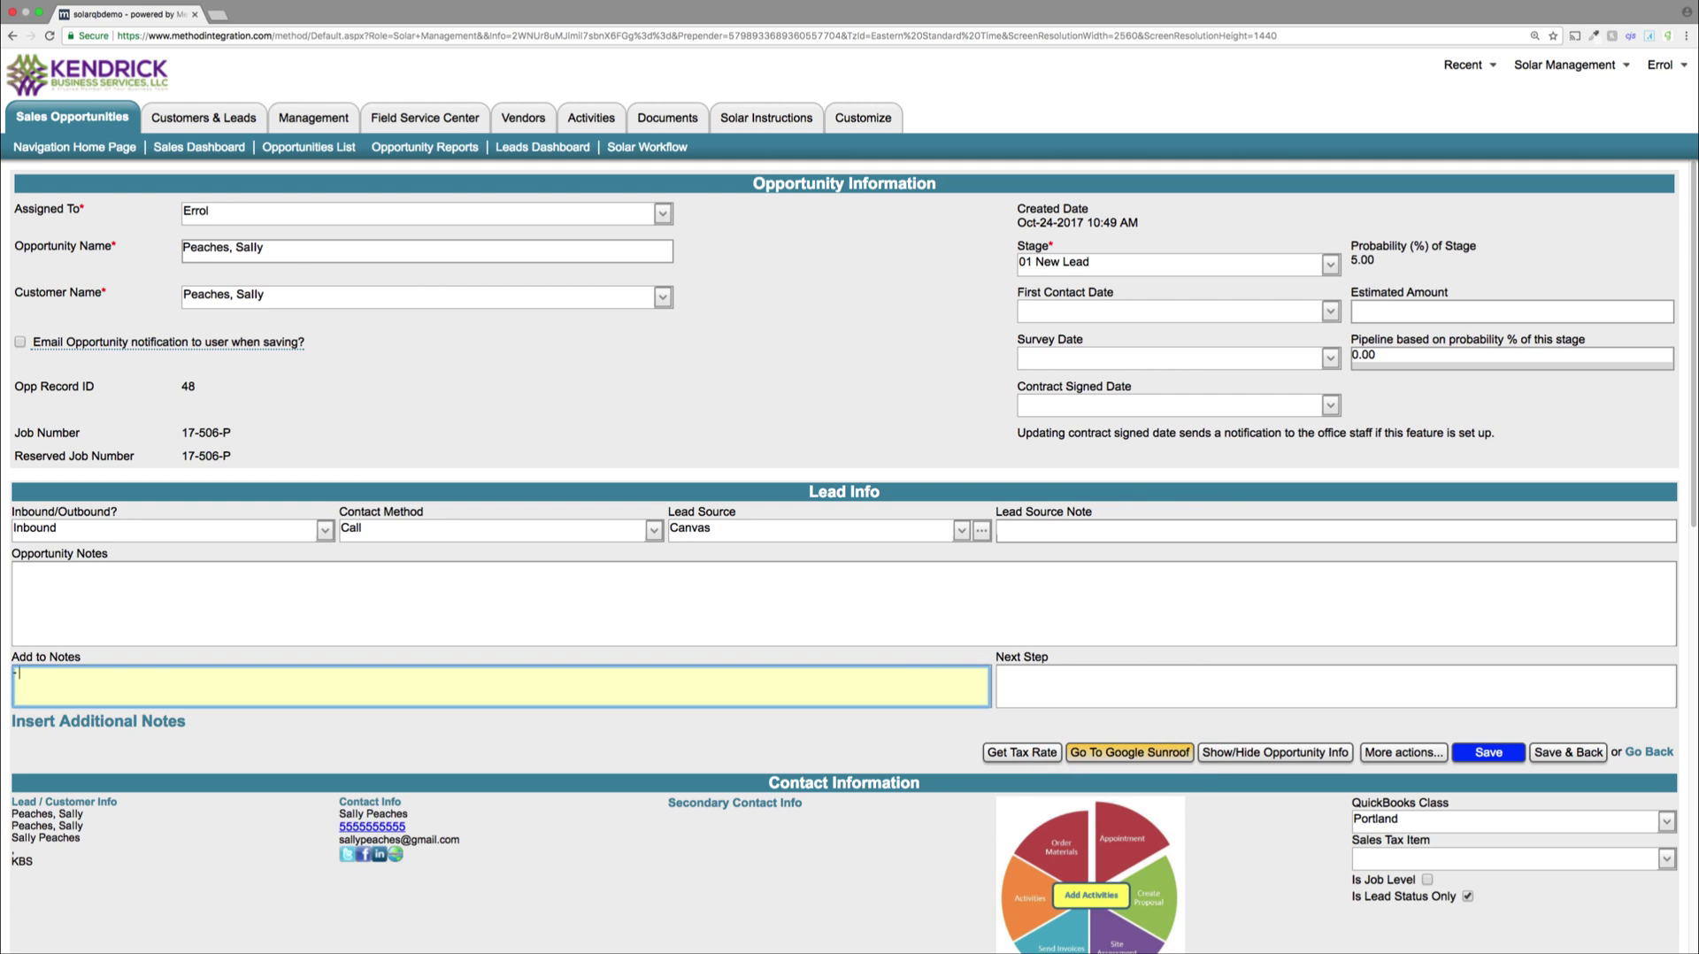
type(" Sally called and is interested in a Solar system")
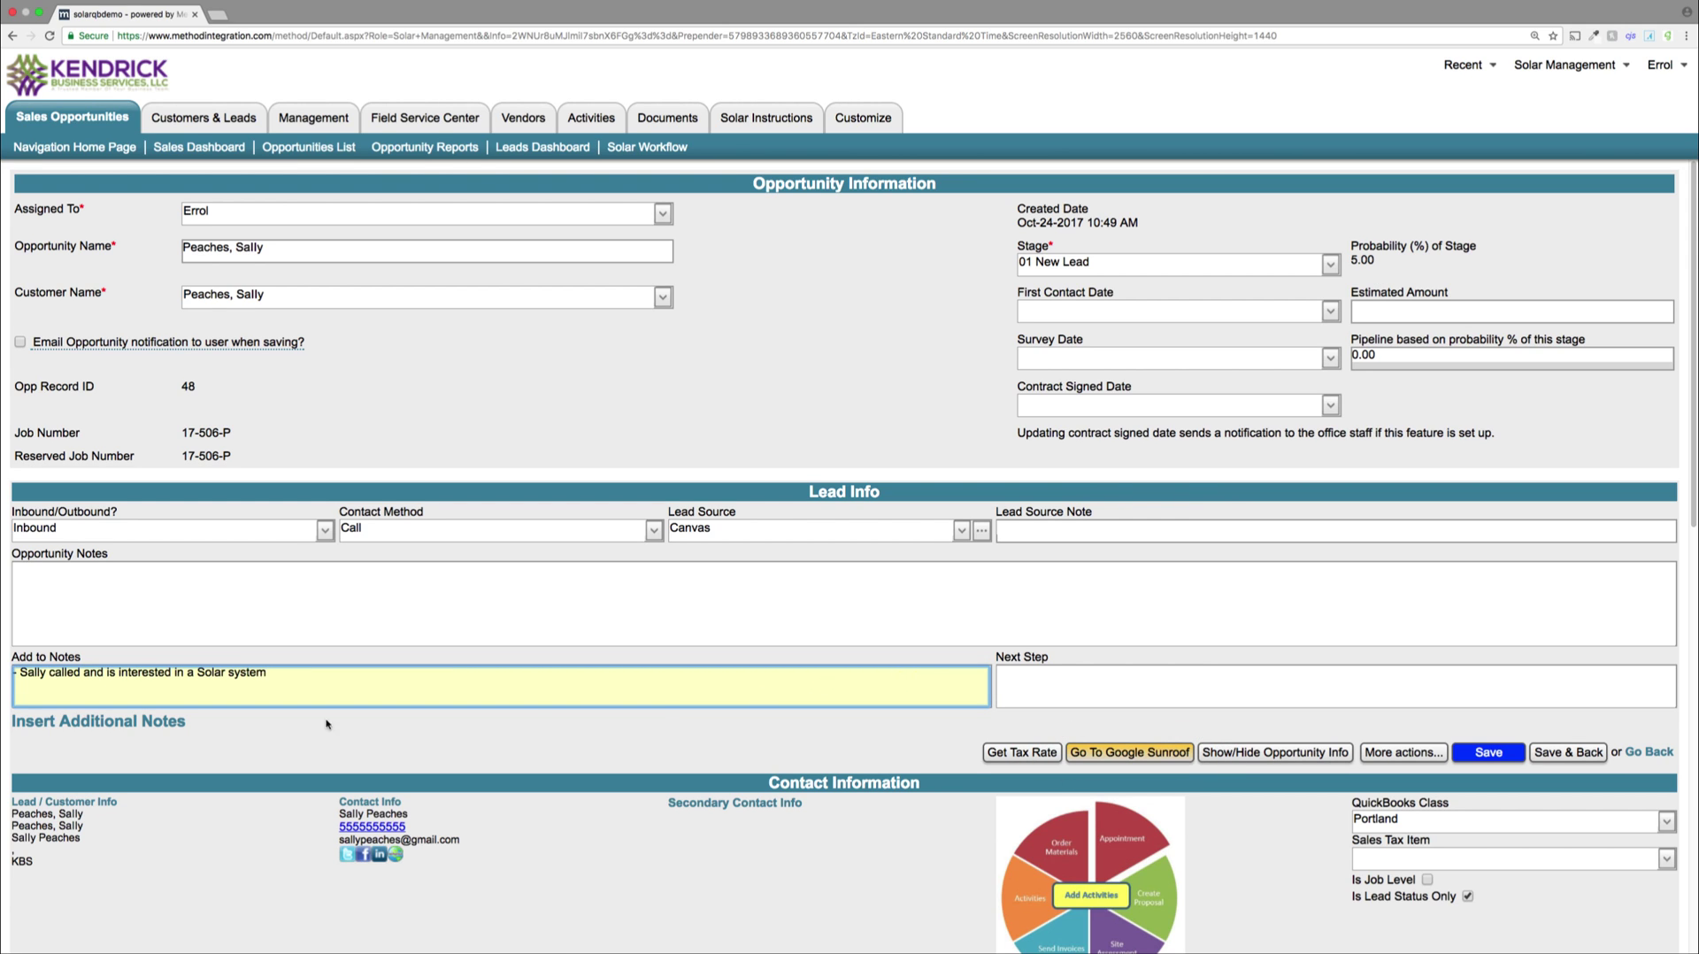
left_click(177, 723)
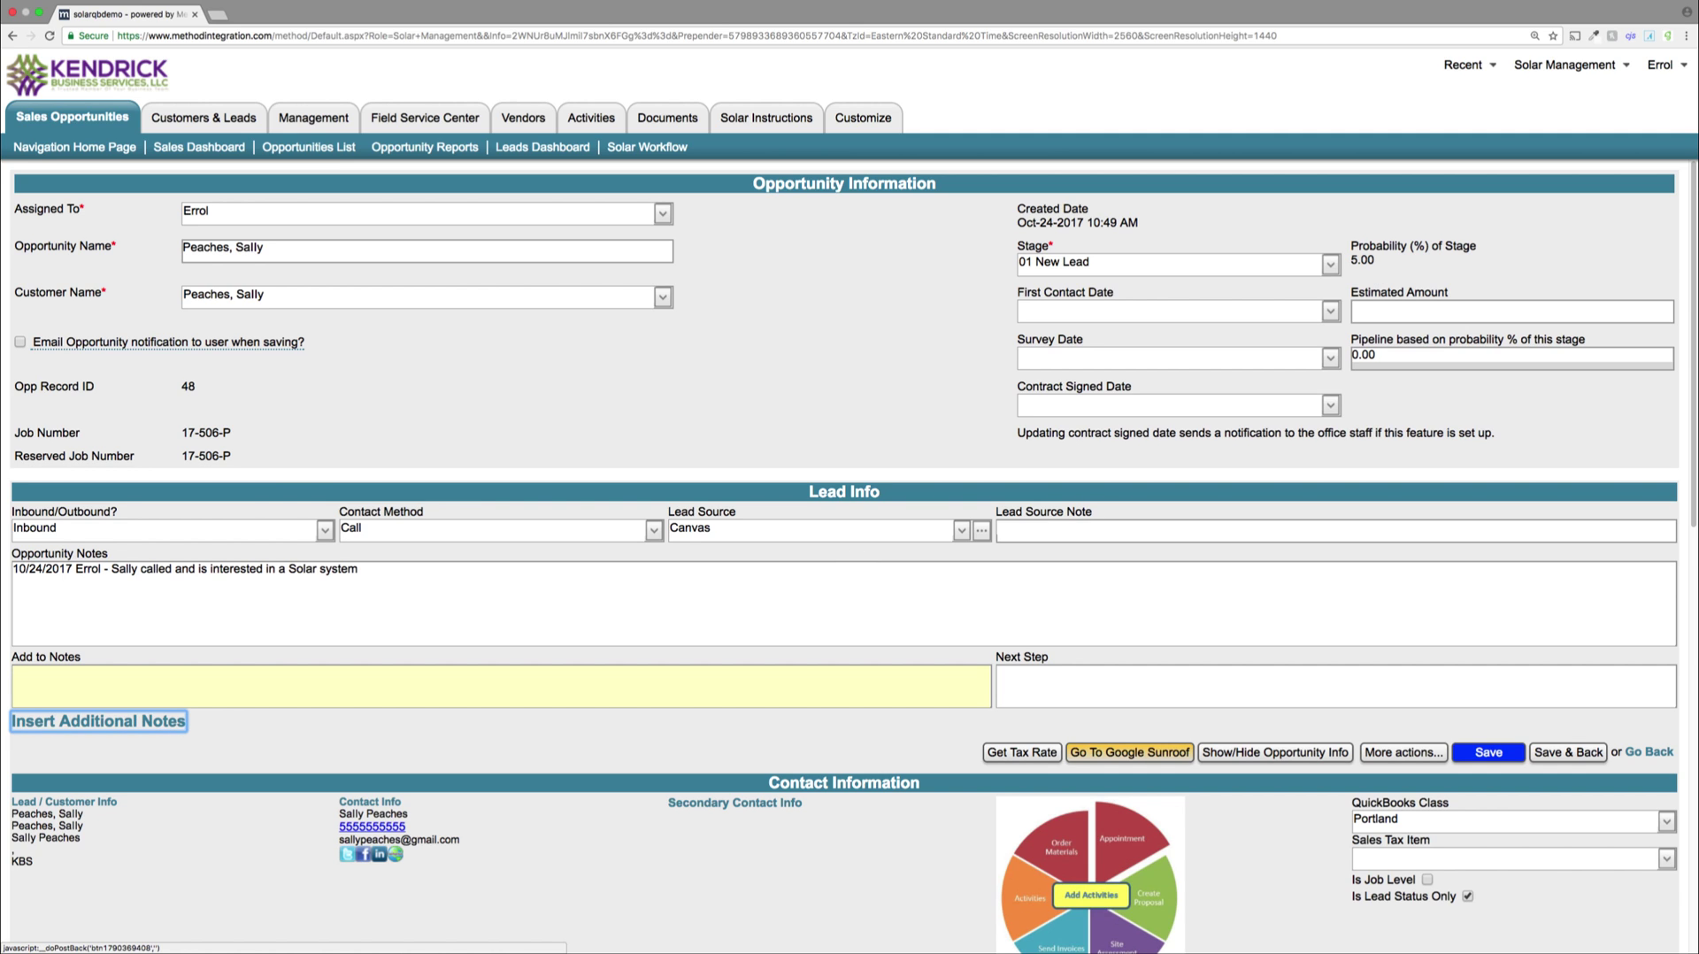
- Create all five Lead Only activities for this opportunity, from Respond to Inquiry to Create Agreement Package and send for signature
scroll(527, 896, "down", 1)
scroll(525, 896, "down", 4)
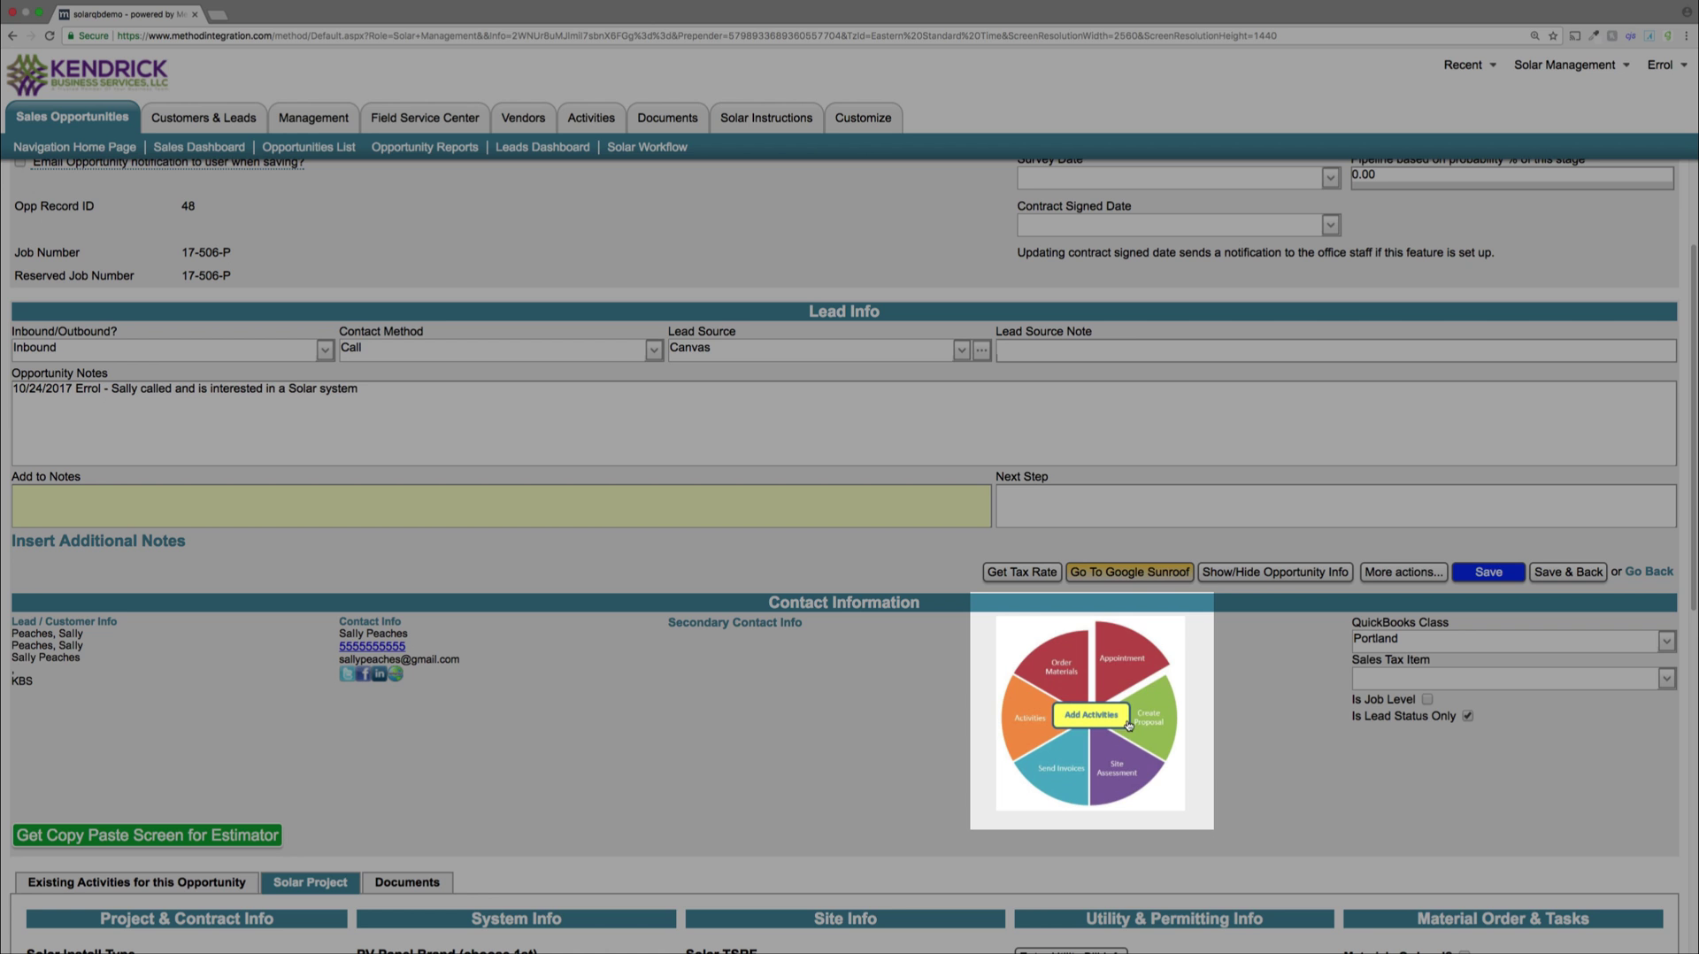
left_click(1162, 713)
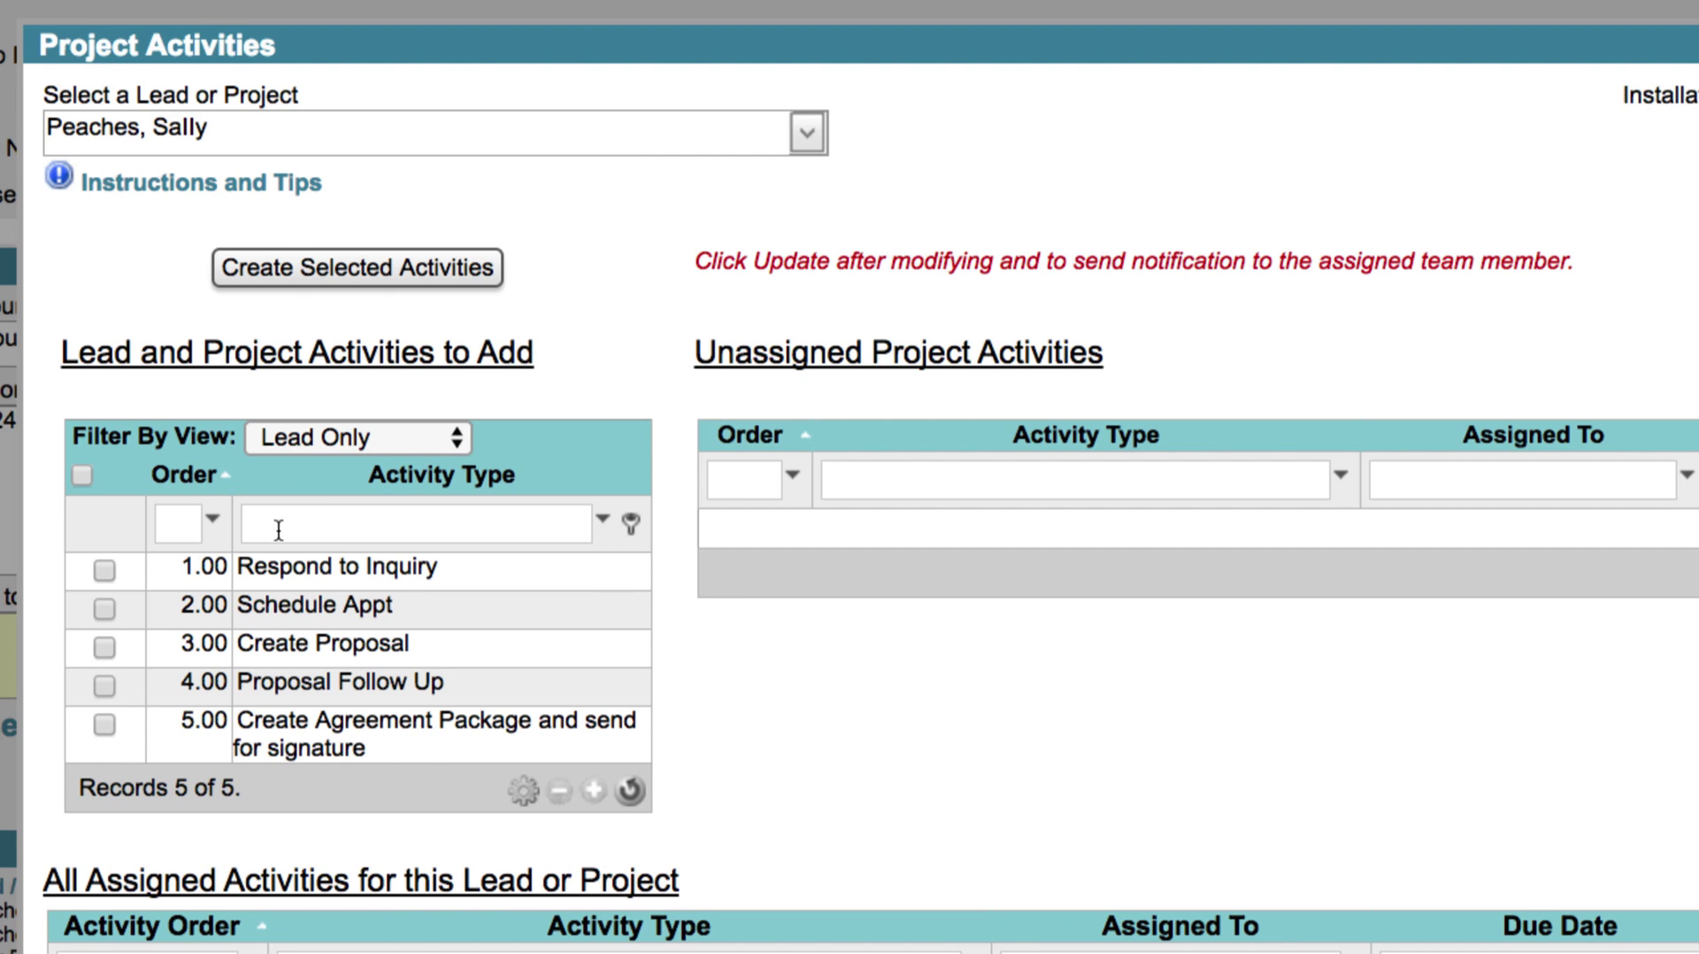
left_click(80, 478)
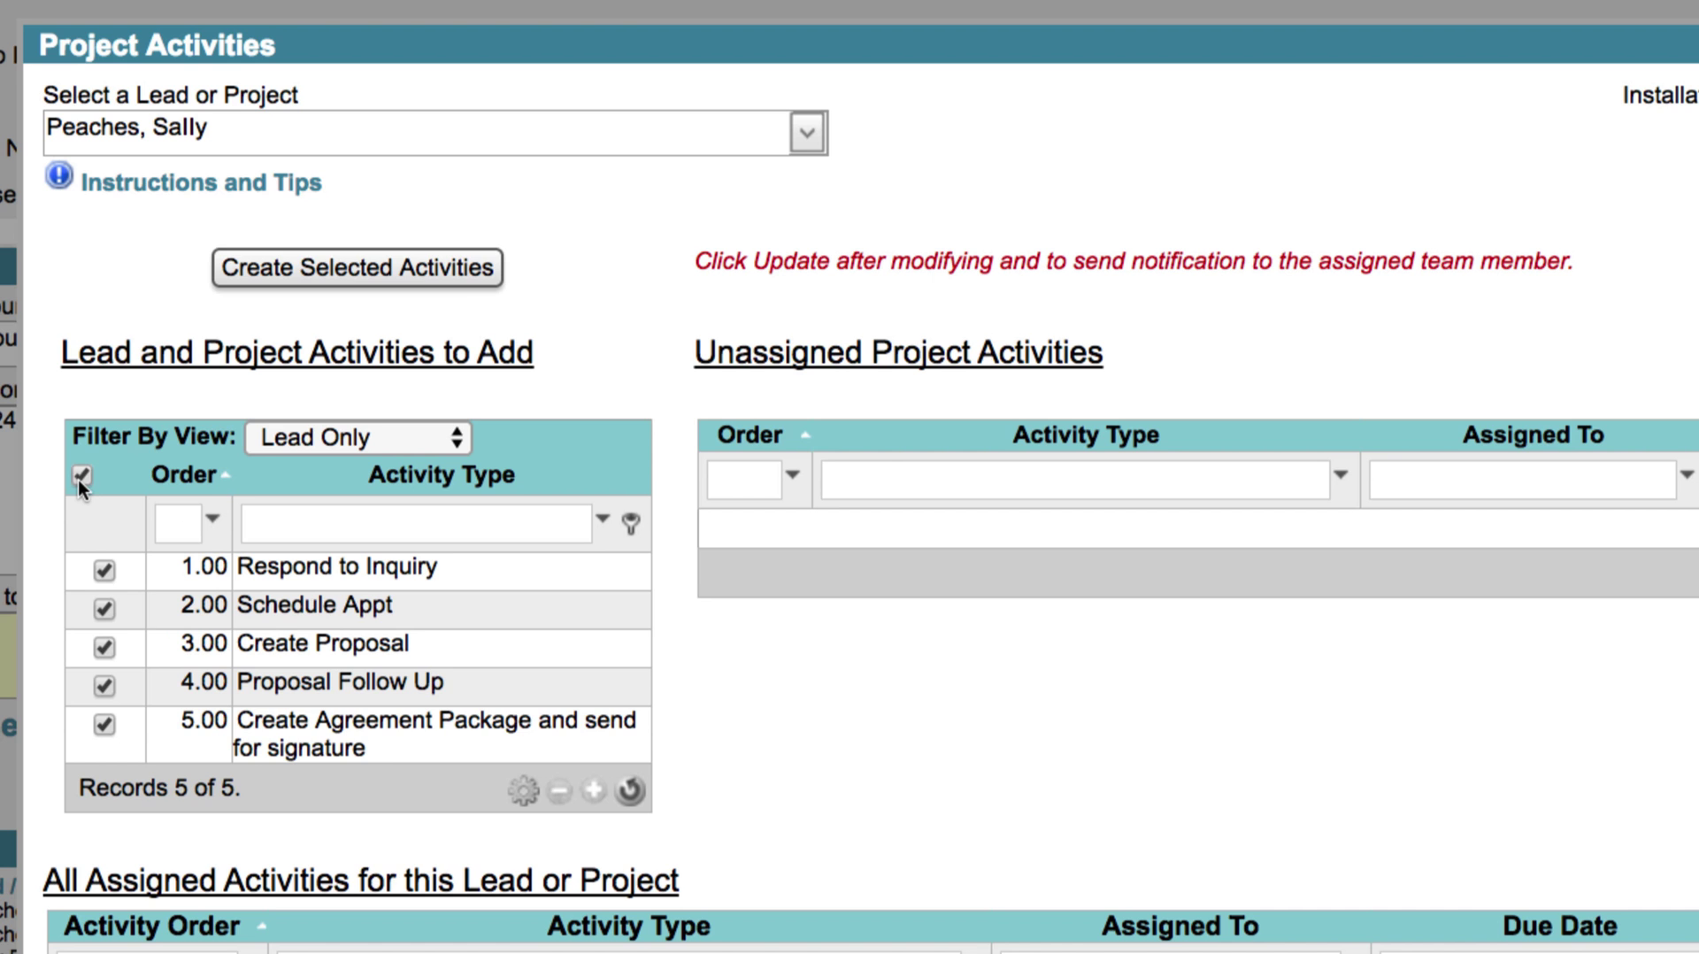
left_click(471, 283)
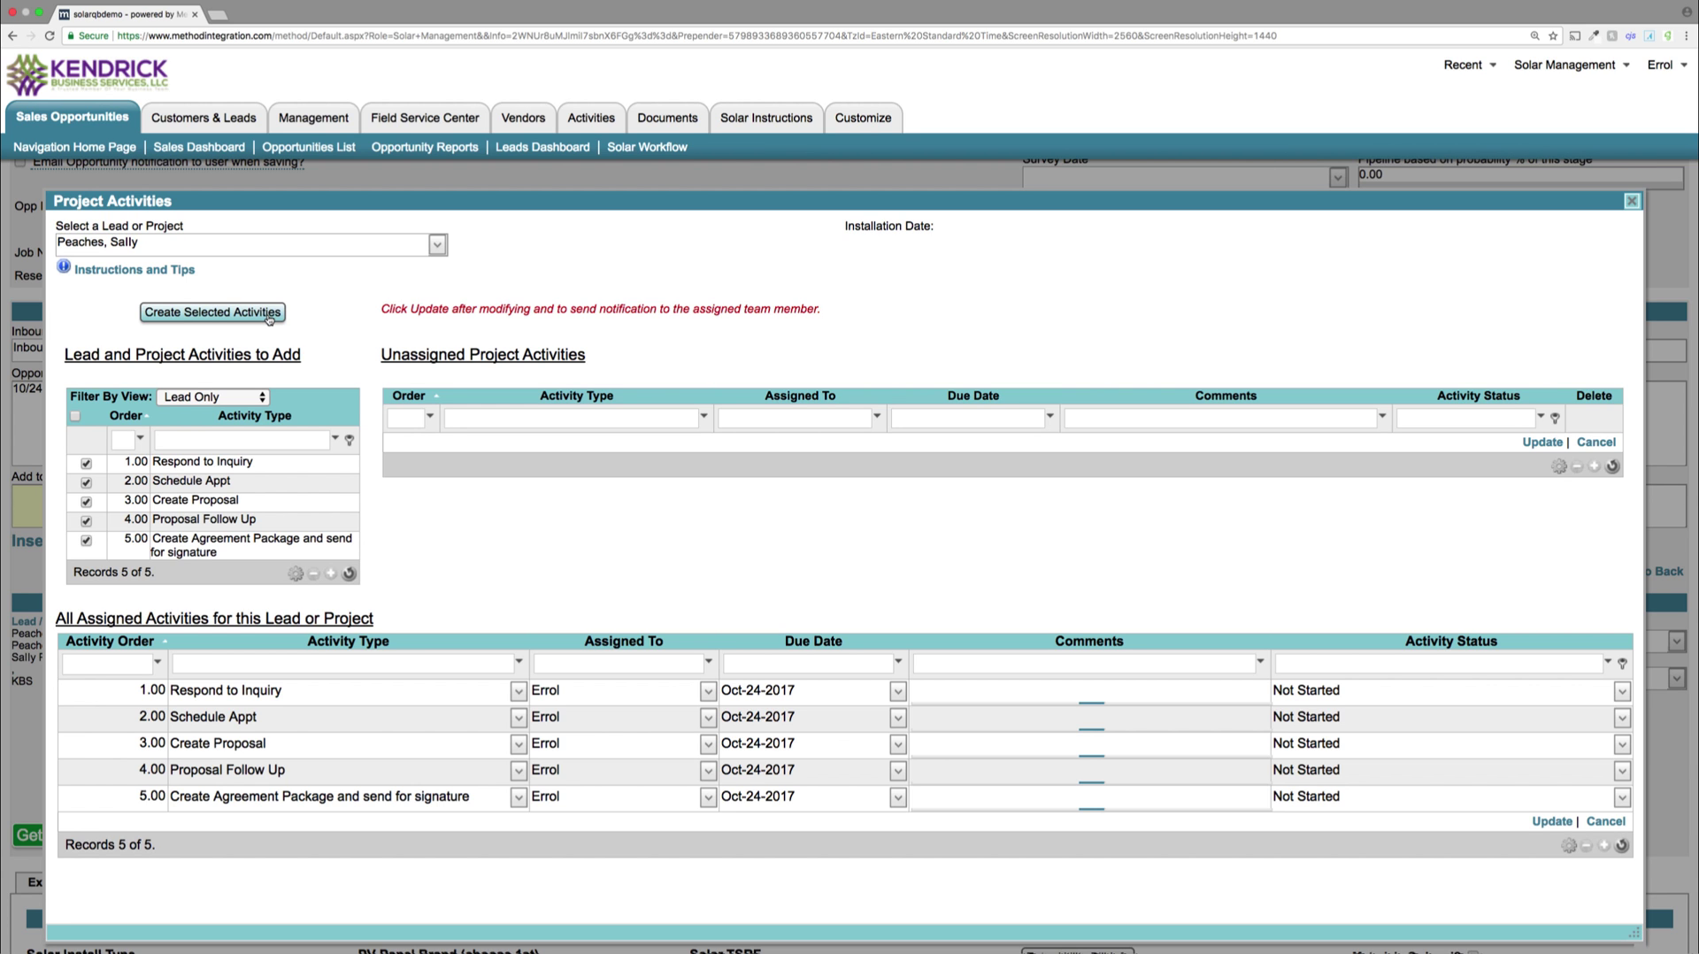
- Check the Solar Activity Type List in the Solar Instructions and return to the sales opportunity
left_click(764, 123)
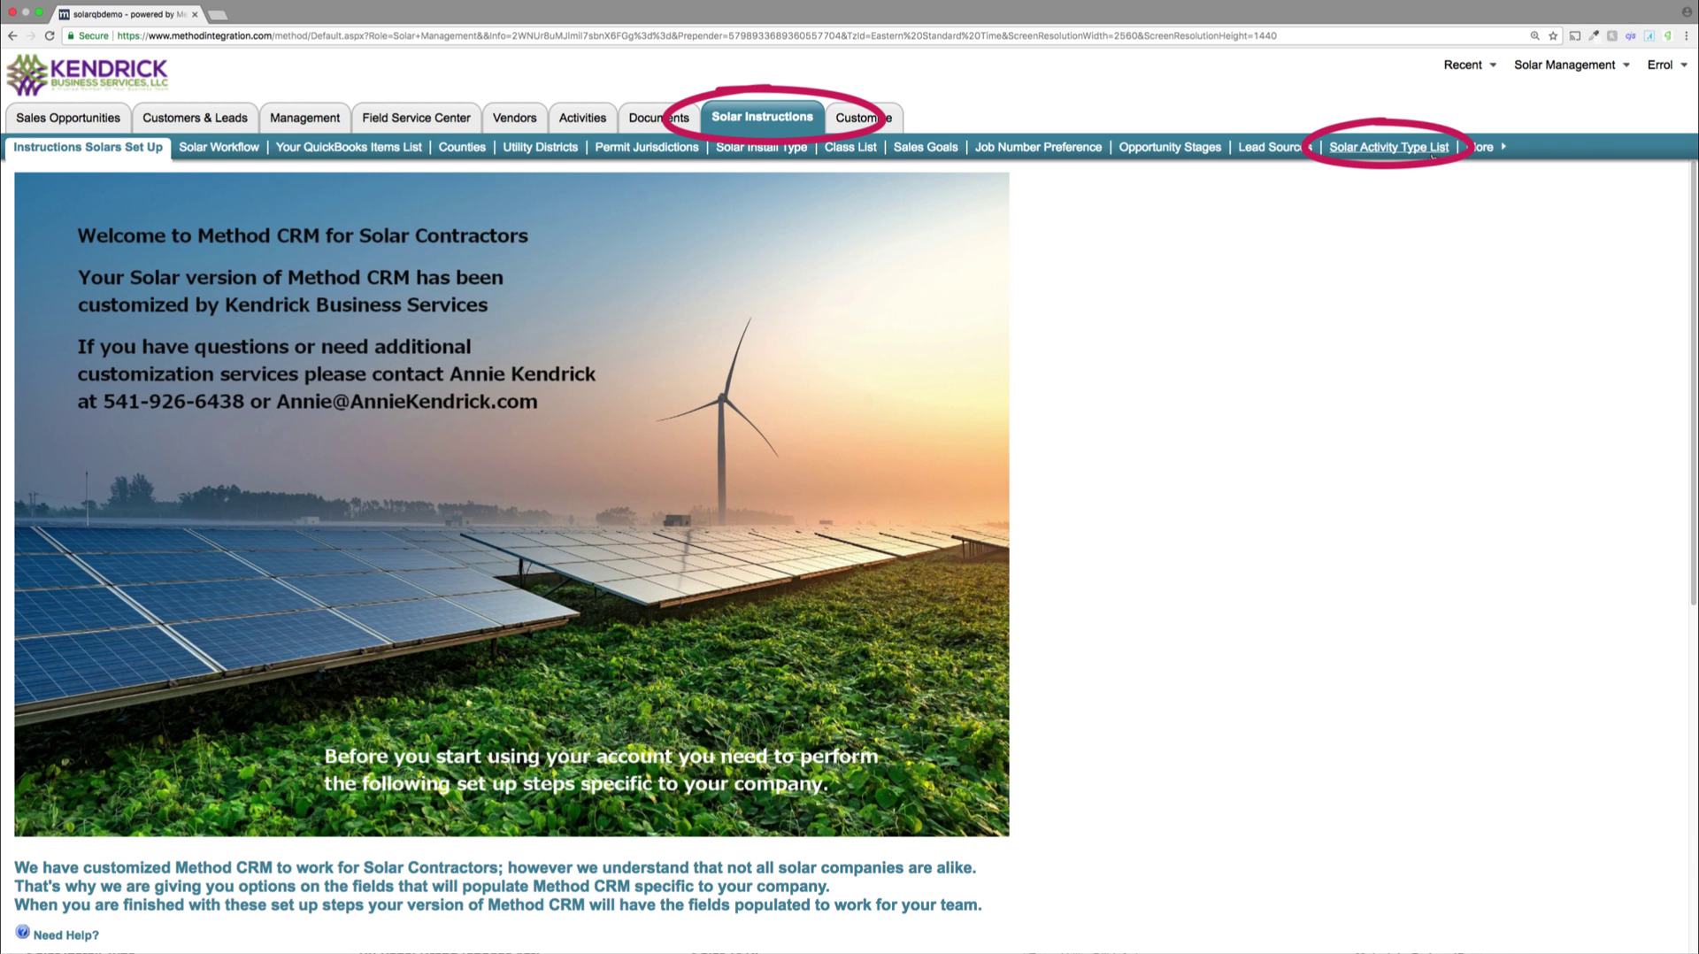
left_click(1390, 147)
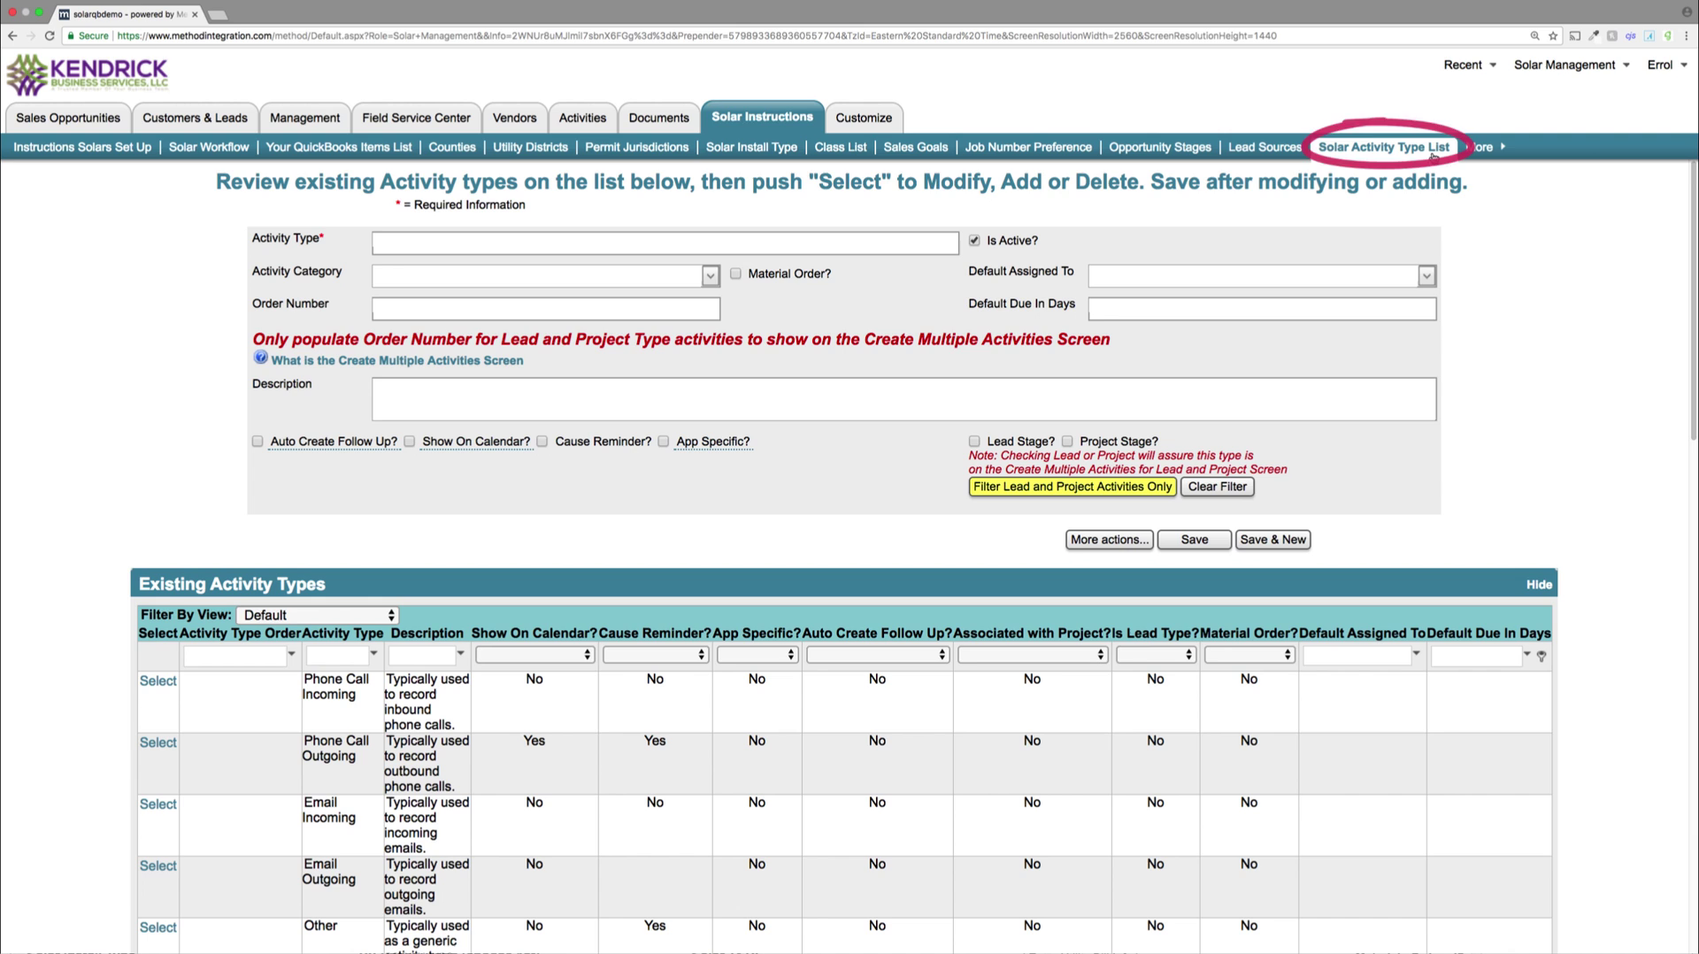
left_click(73, 120)
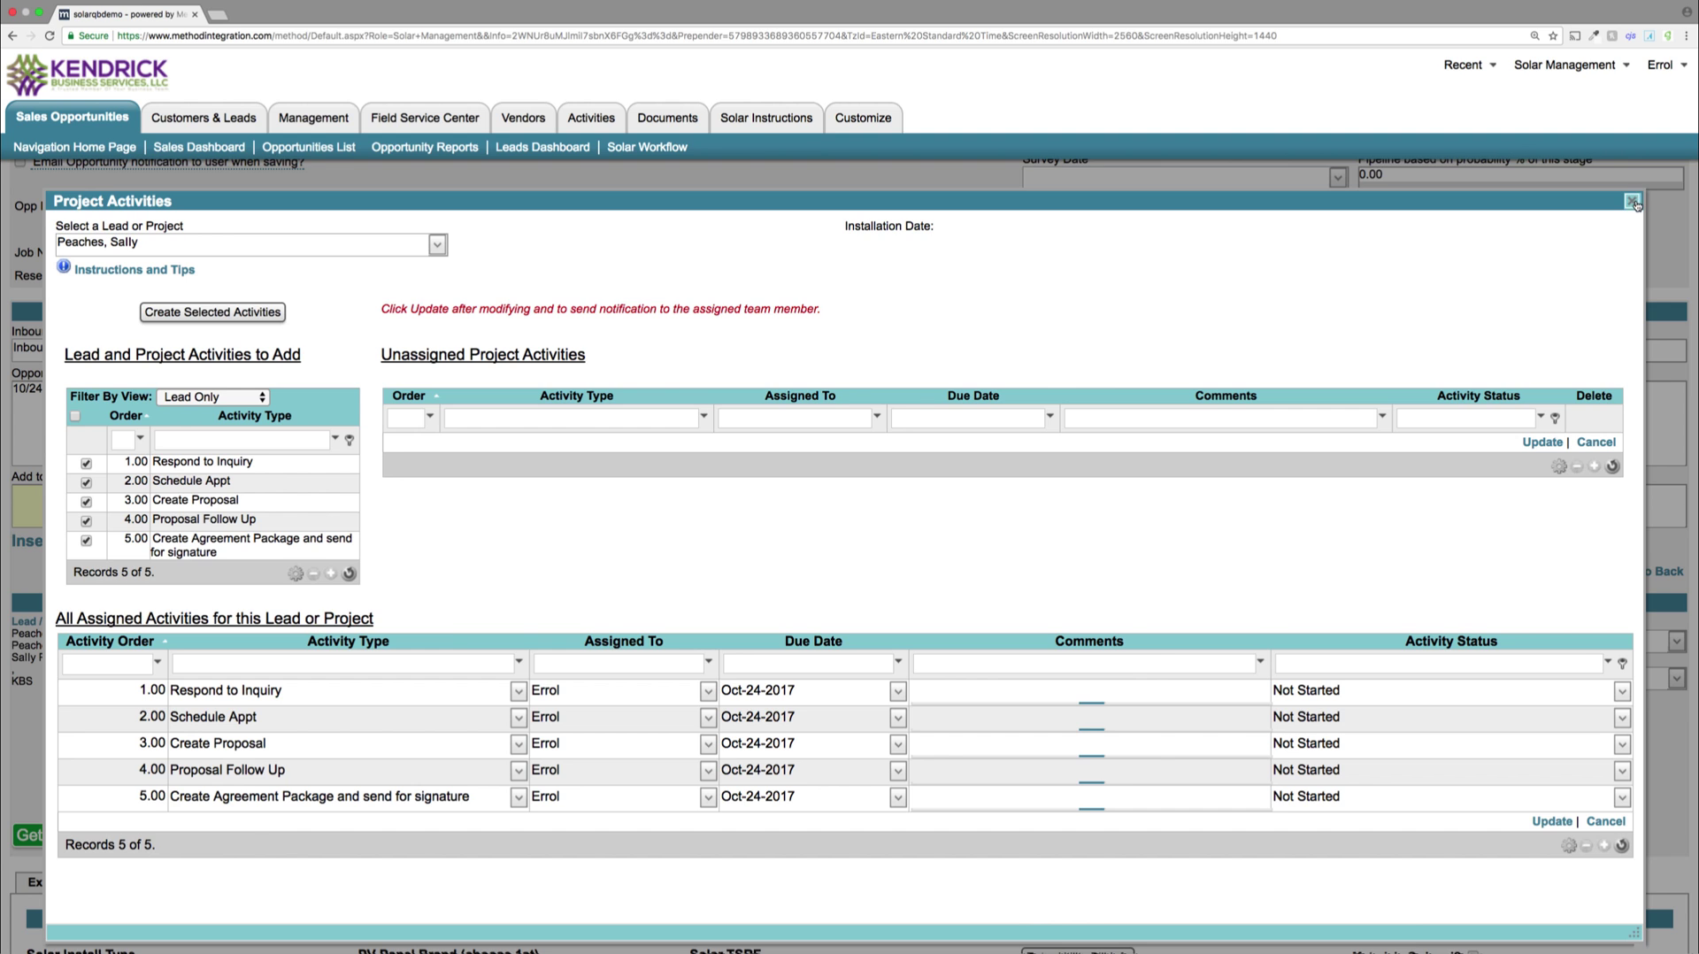
- Close the Project Activities window and filter the opportunity's existing activities by the Shared Activities view
left_click(1633, 202)
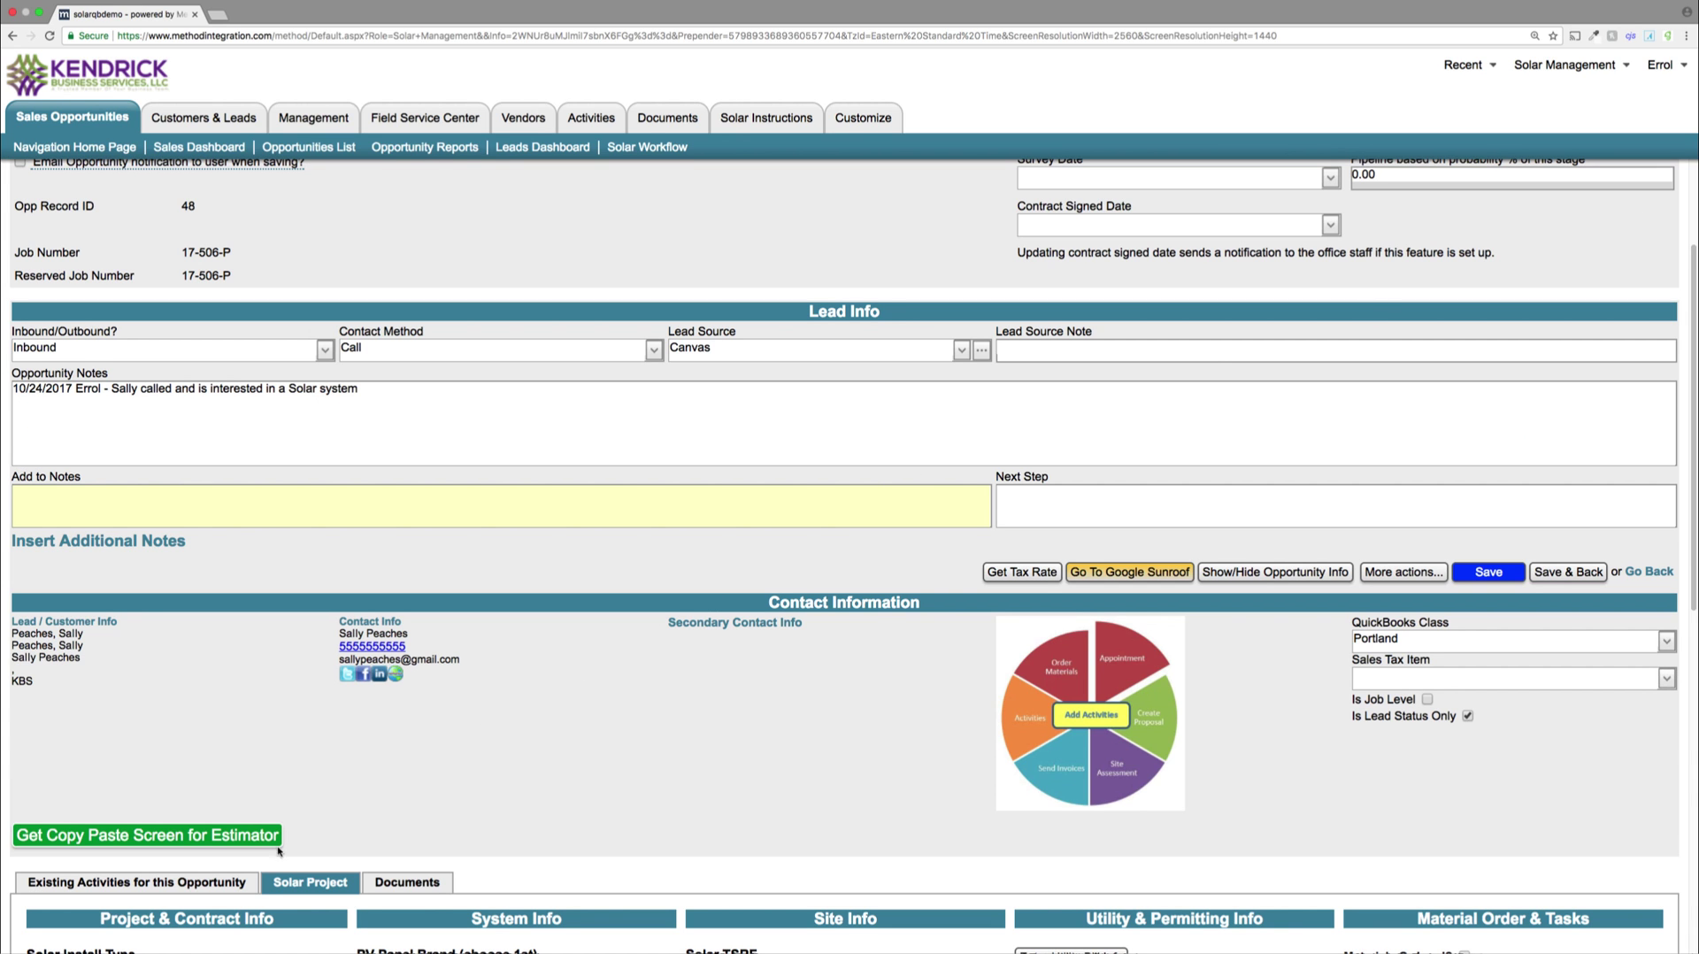
left_click(213, 883)
scroll(213, 882, "down", 5)
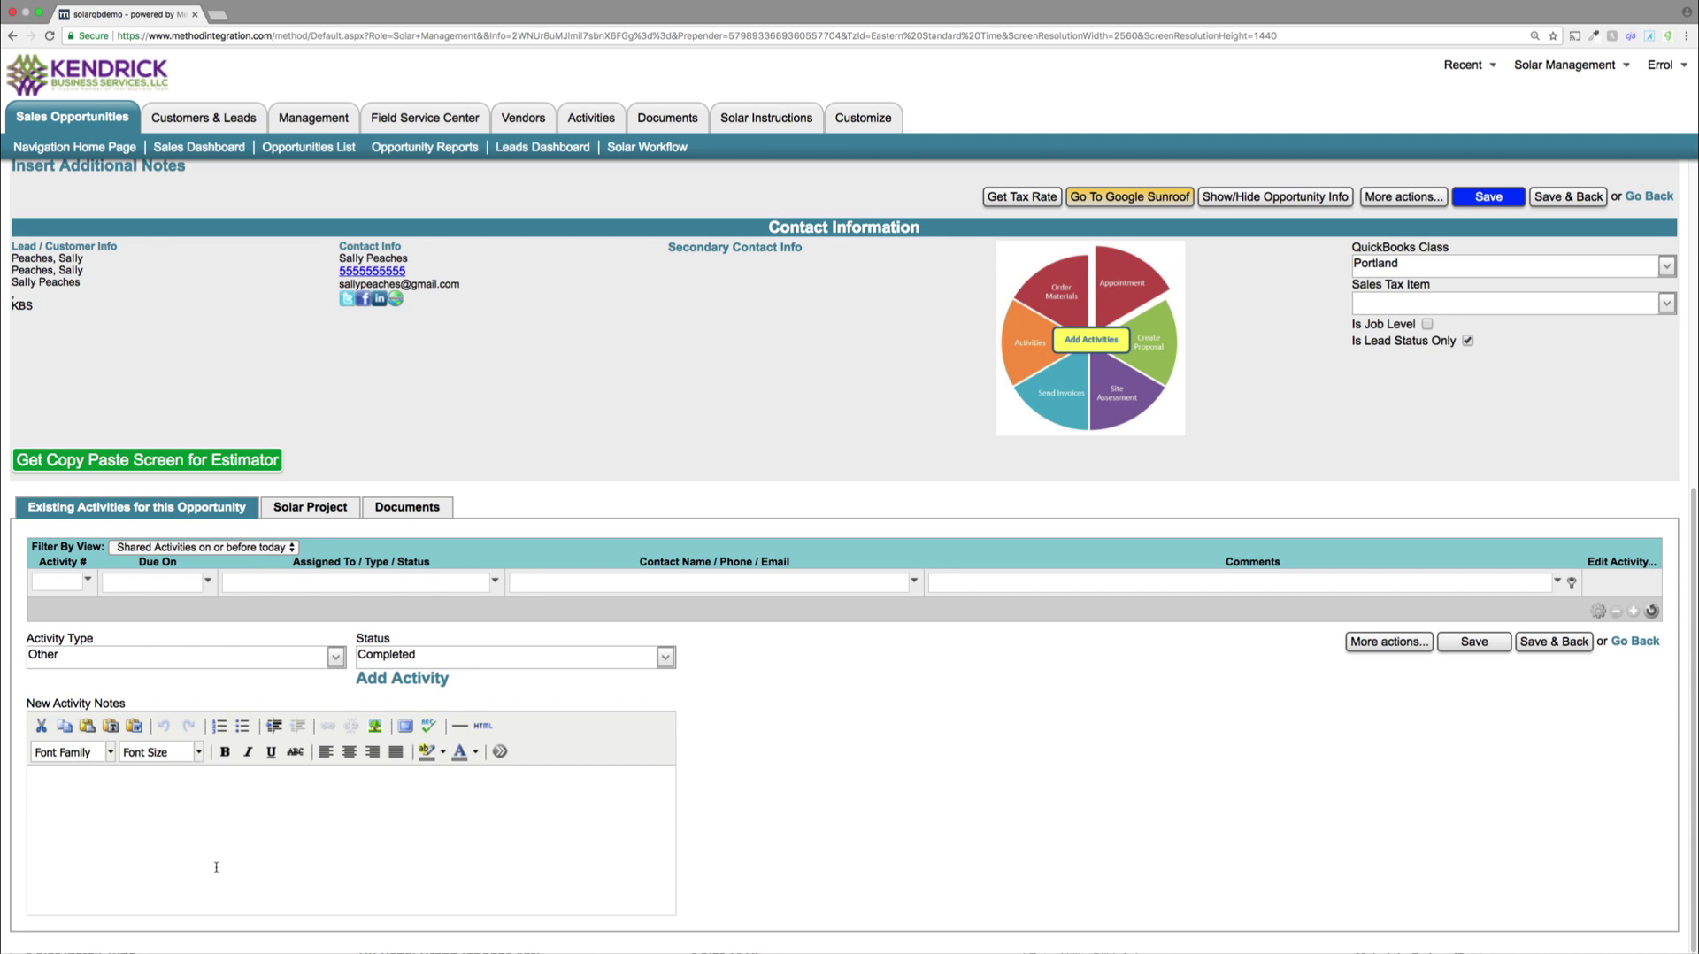
left_click(254, 548)
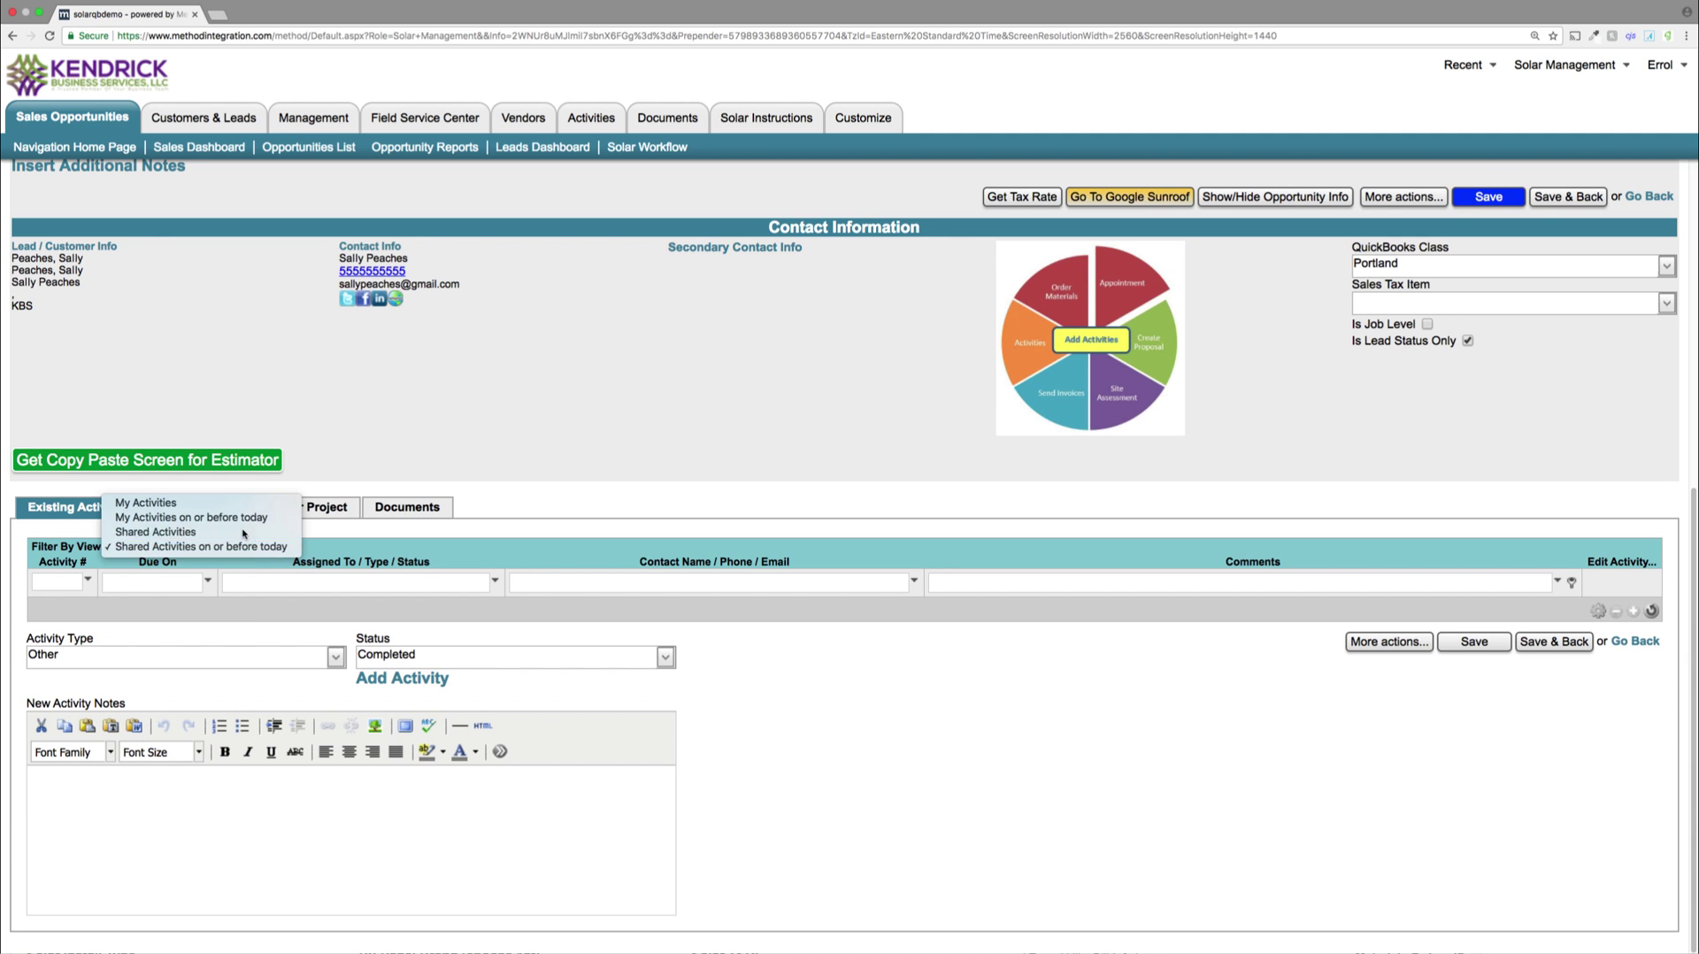
left_click(243, 532)
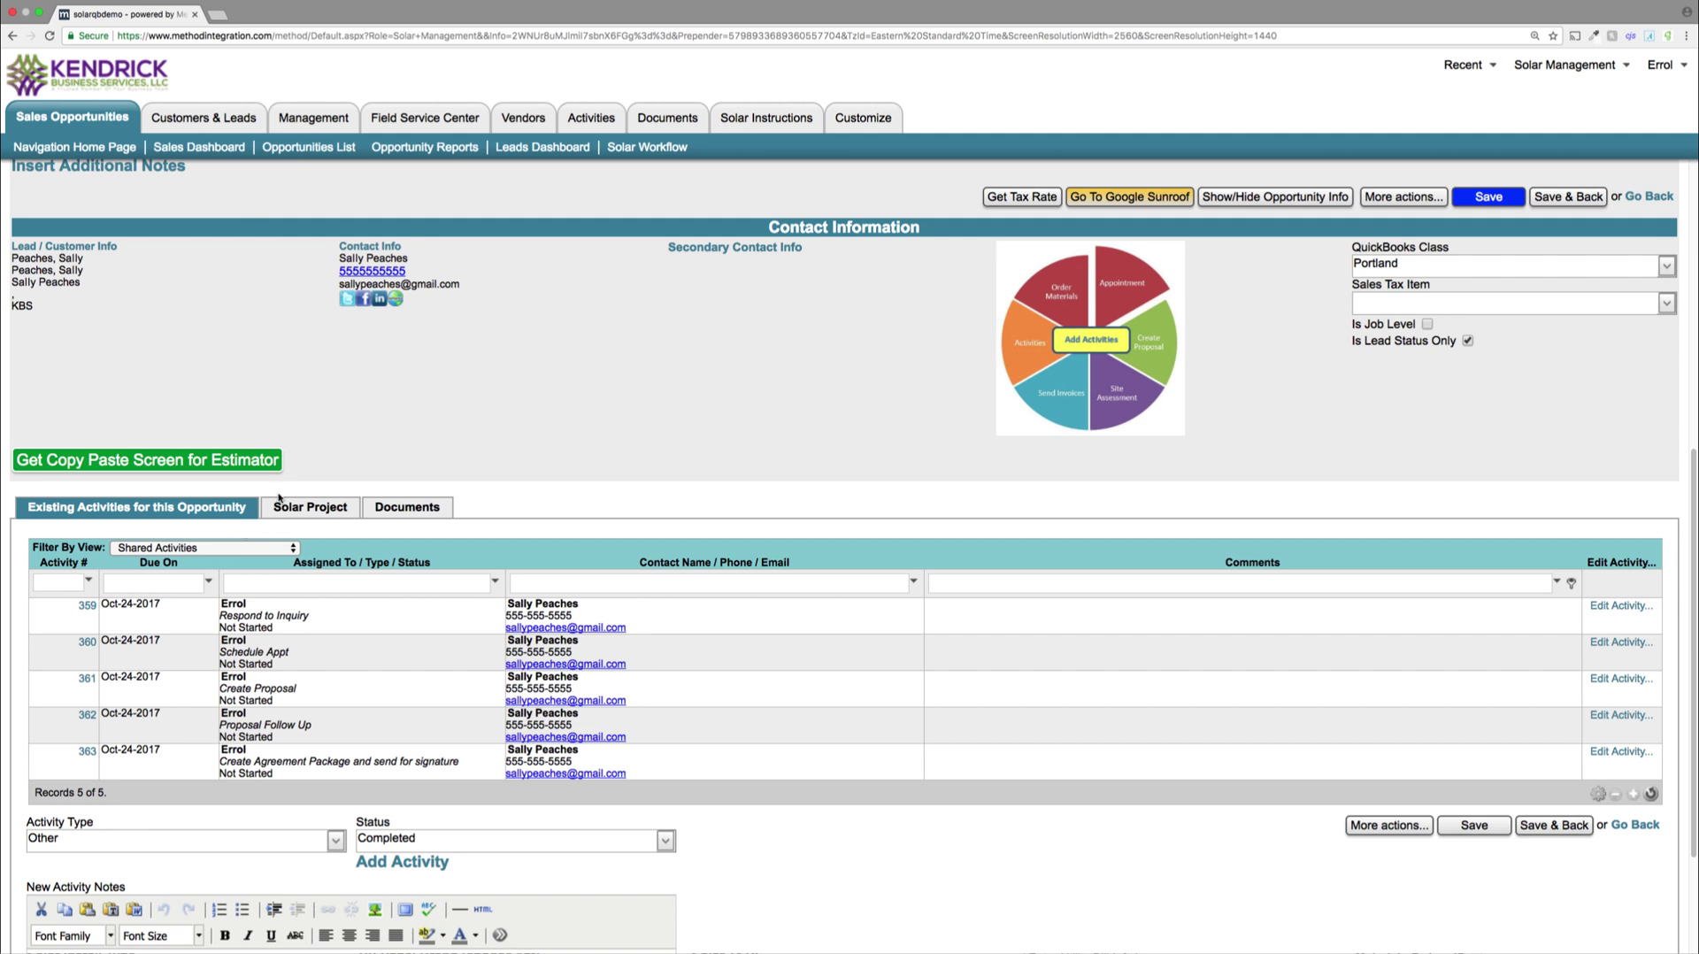
- Check the Sales Dashboard and open the new lead's opportunity from the Opportunities List
left_click(232, 148)
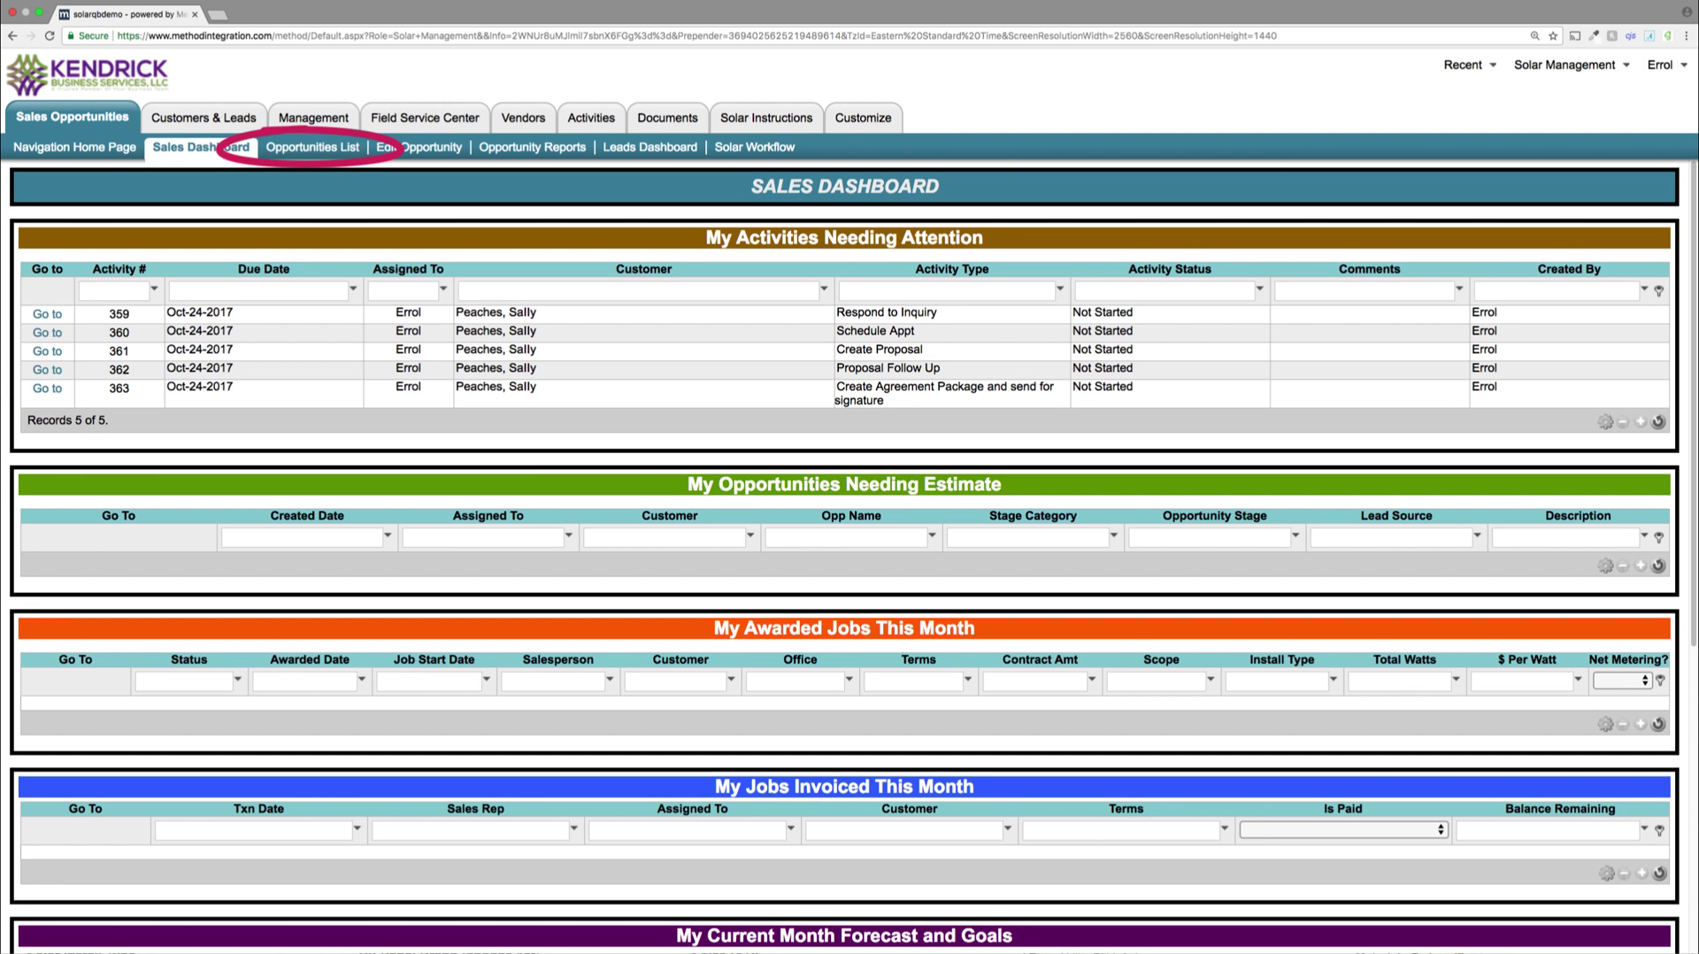
left_click(314, 149)
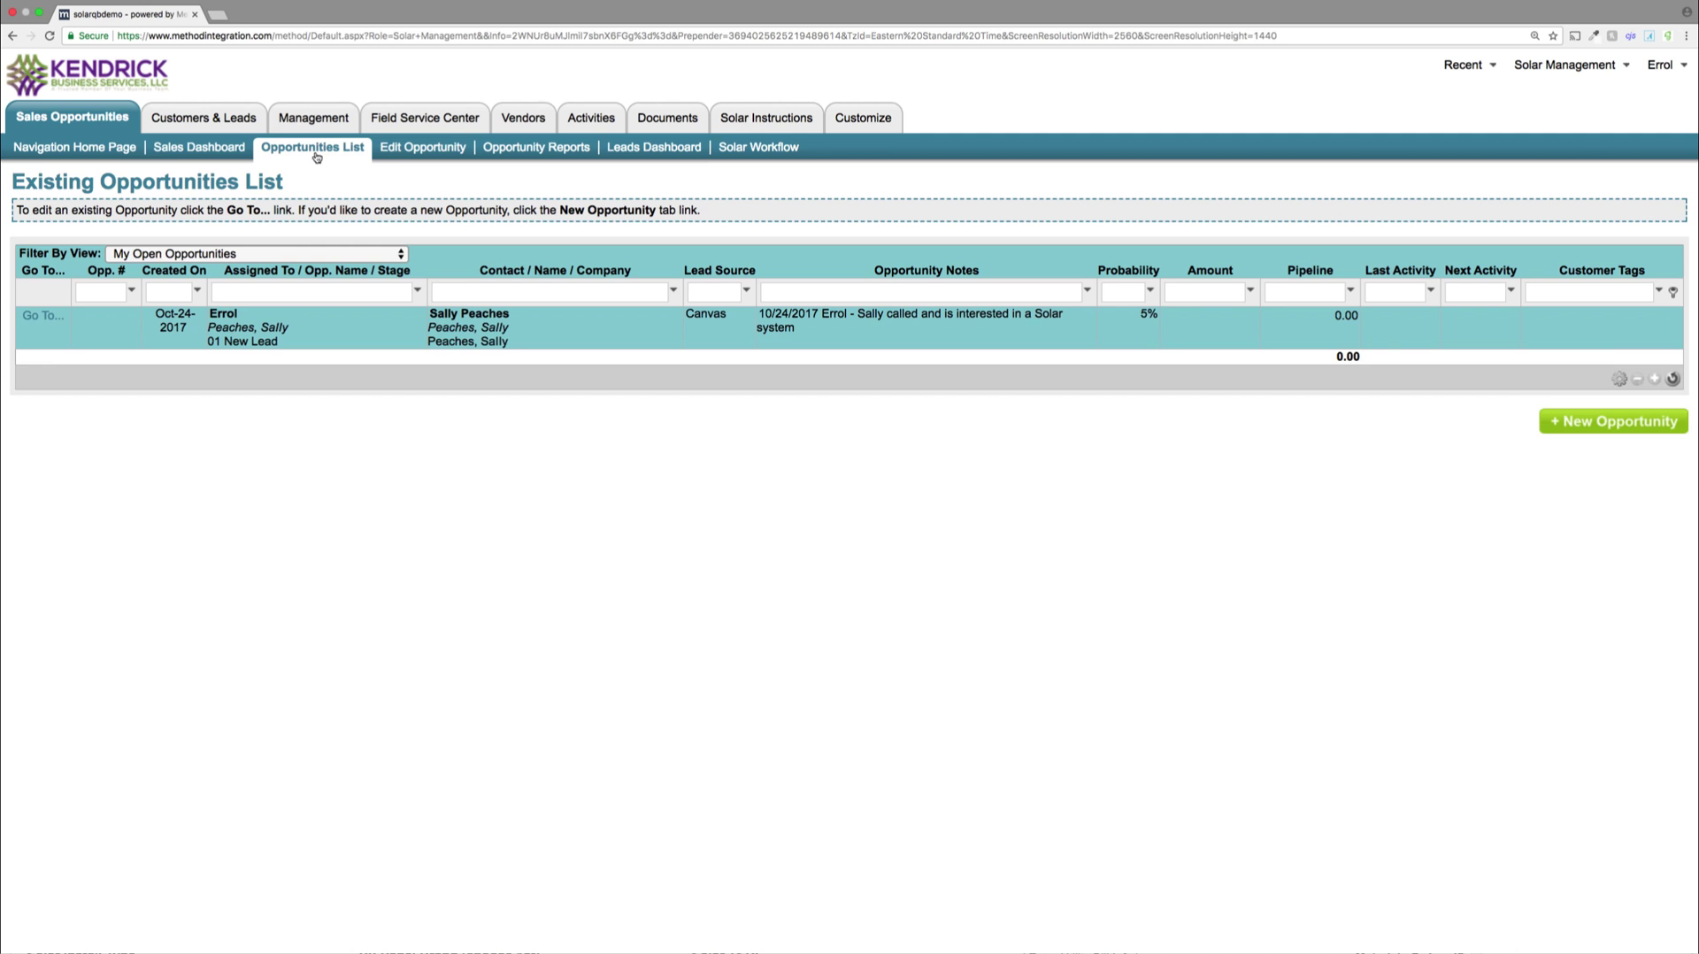
left_click(42, 316)
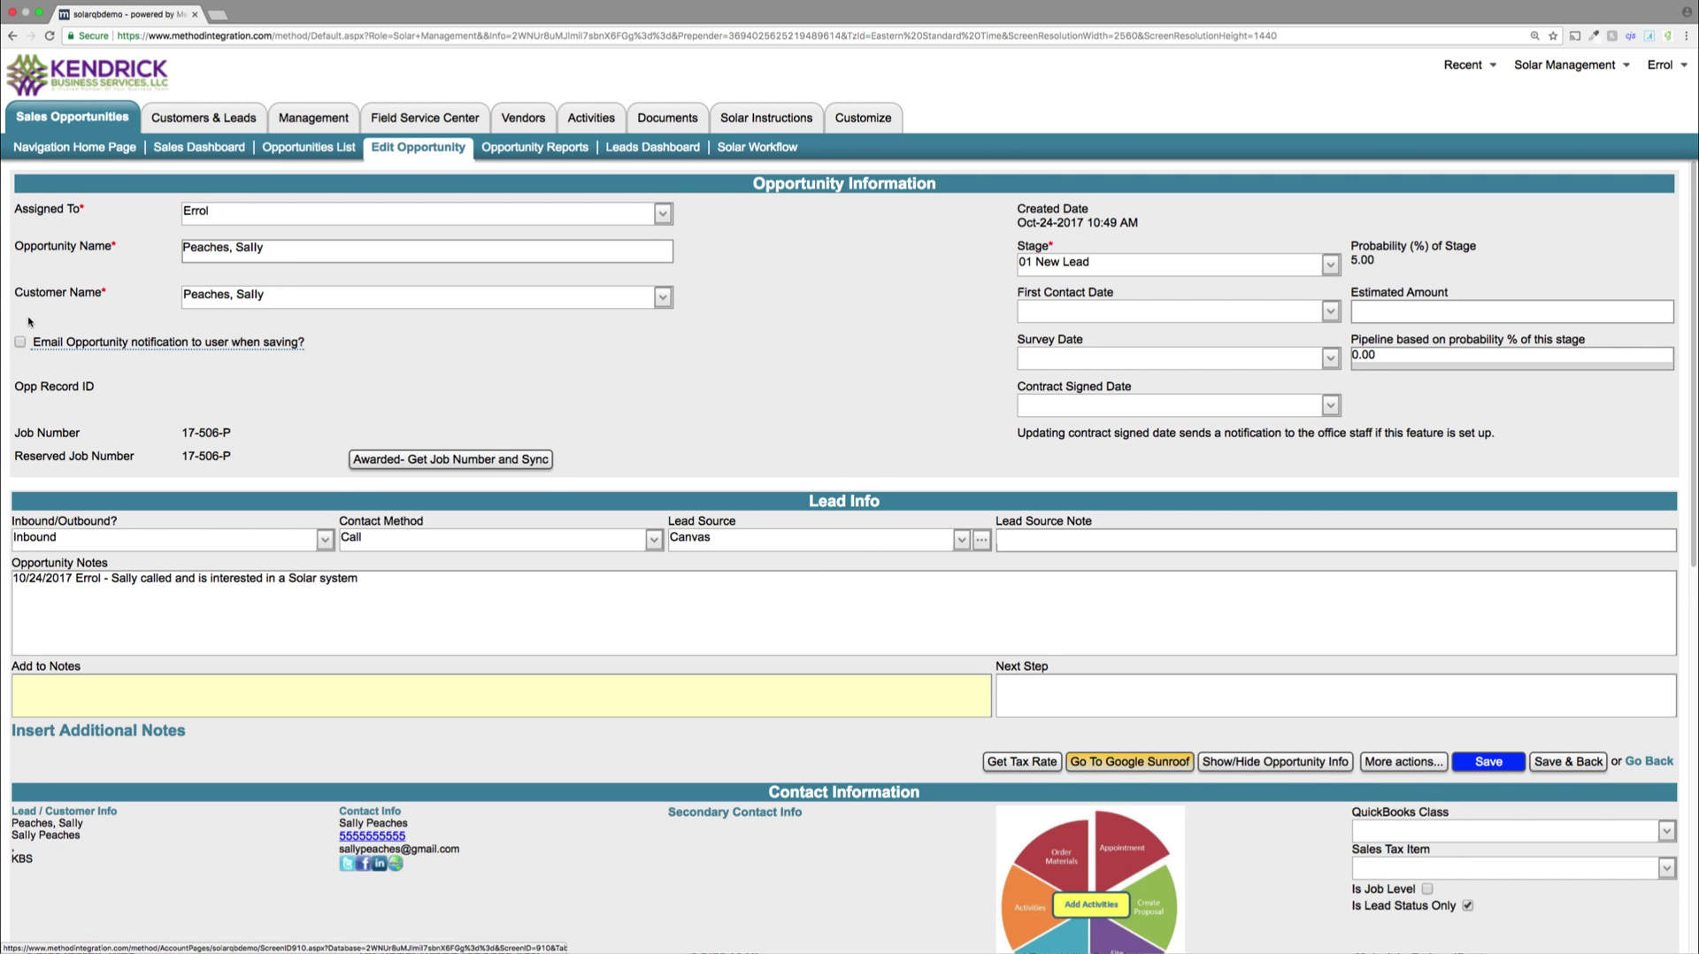
- Review the opportunity's activities and Solar Project details, and mark it as awarded to get its job number and sync
scroll(29, 322, "down", 10)
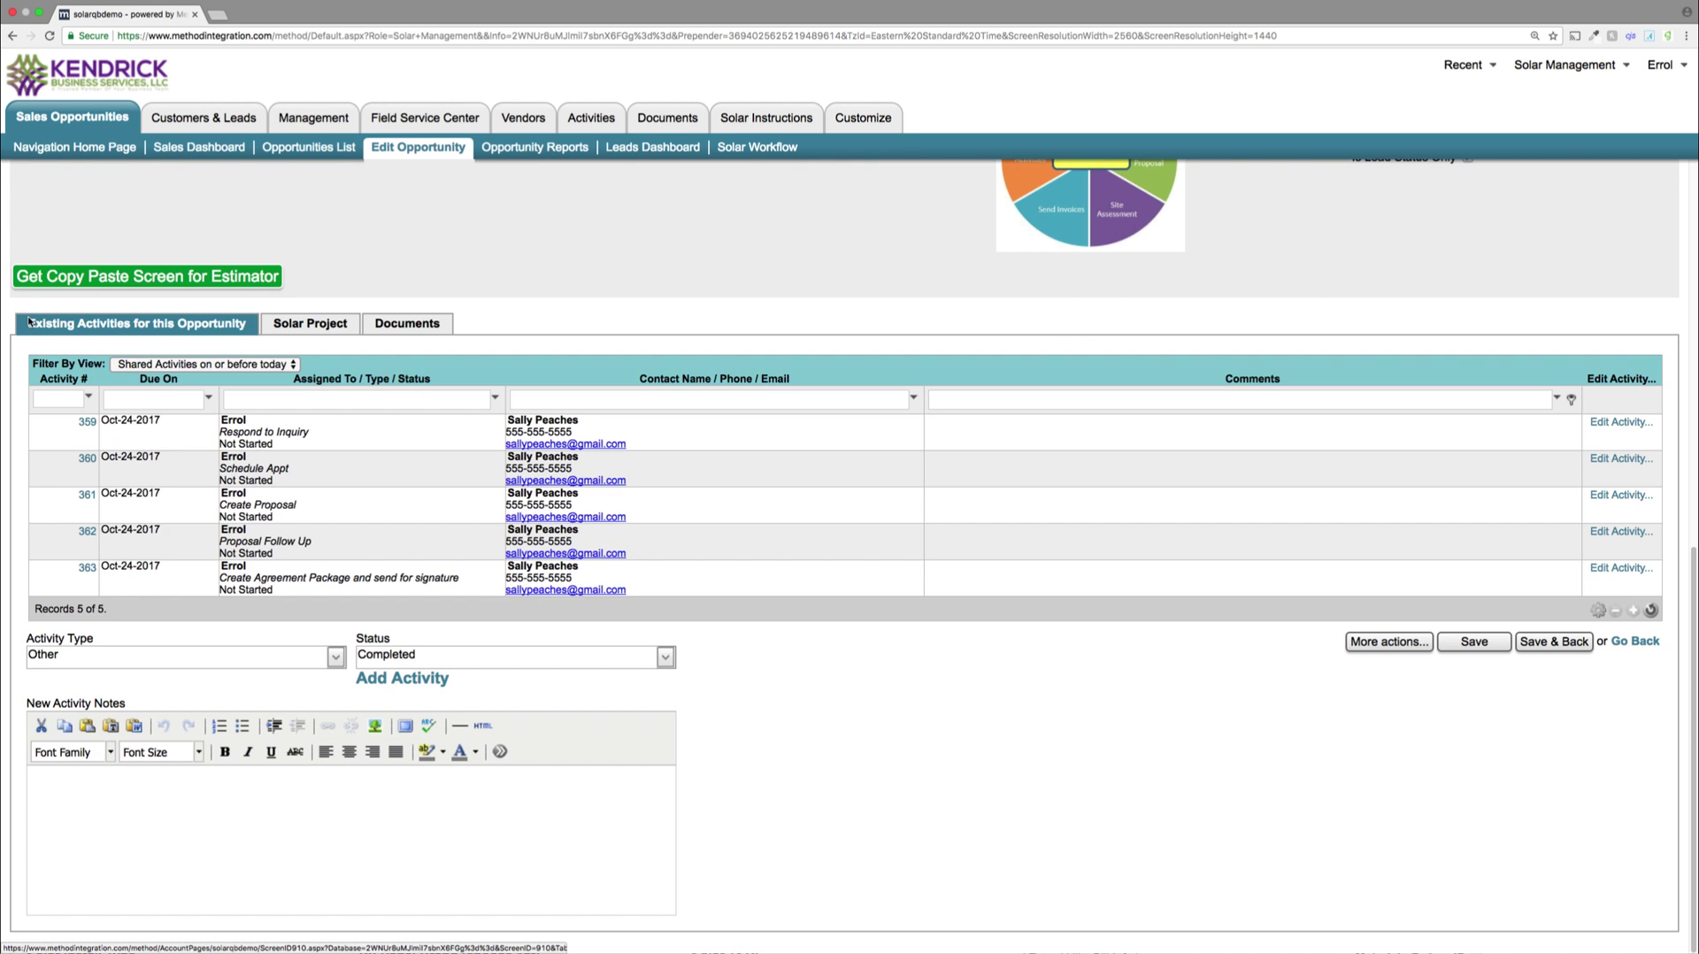
left_click(321, 325)
scroll(320, 328, "down", 2)
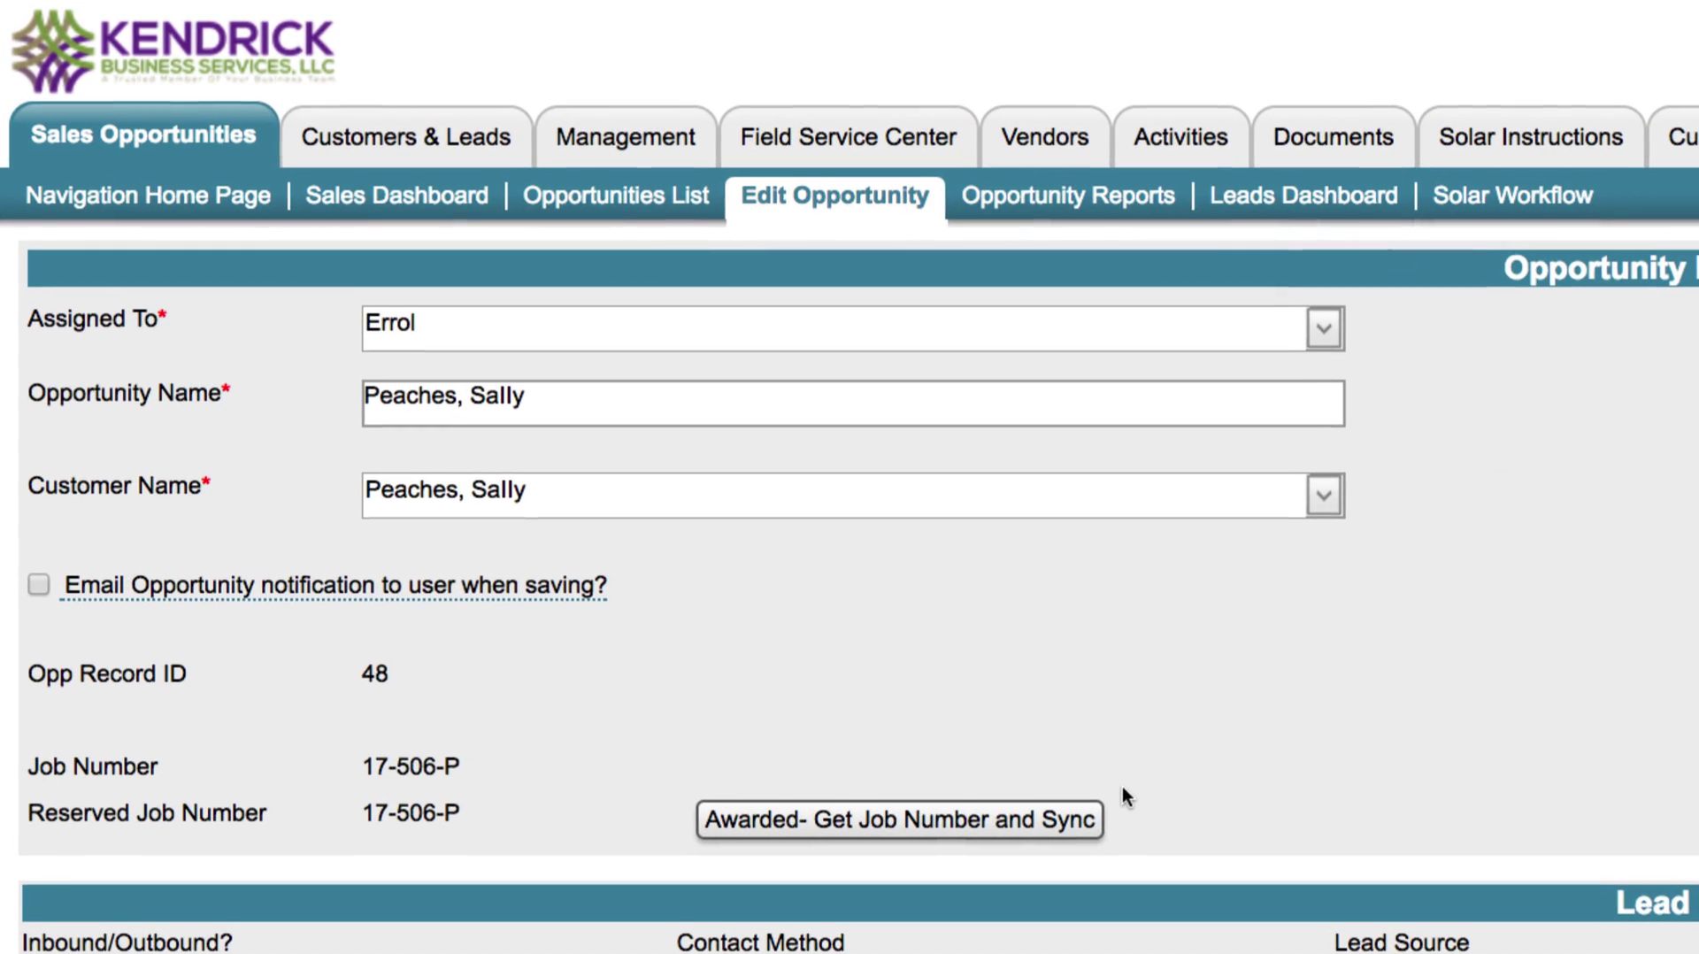
left_click(1085, 832)
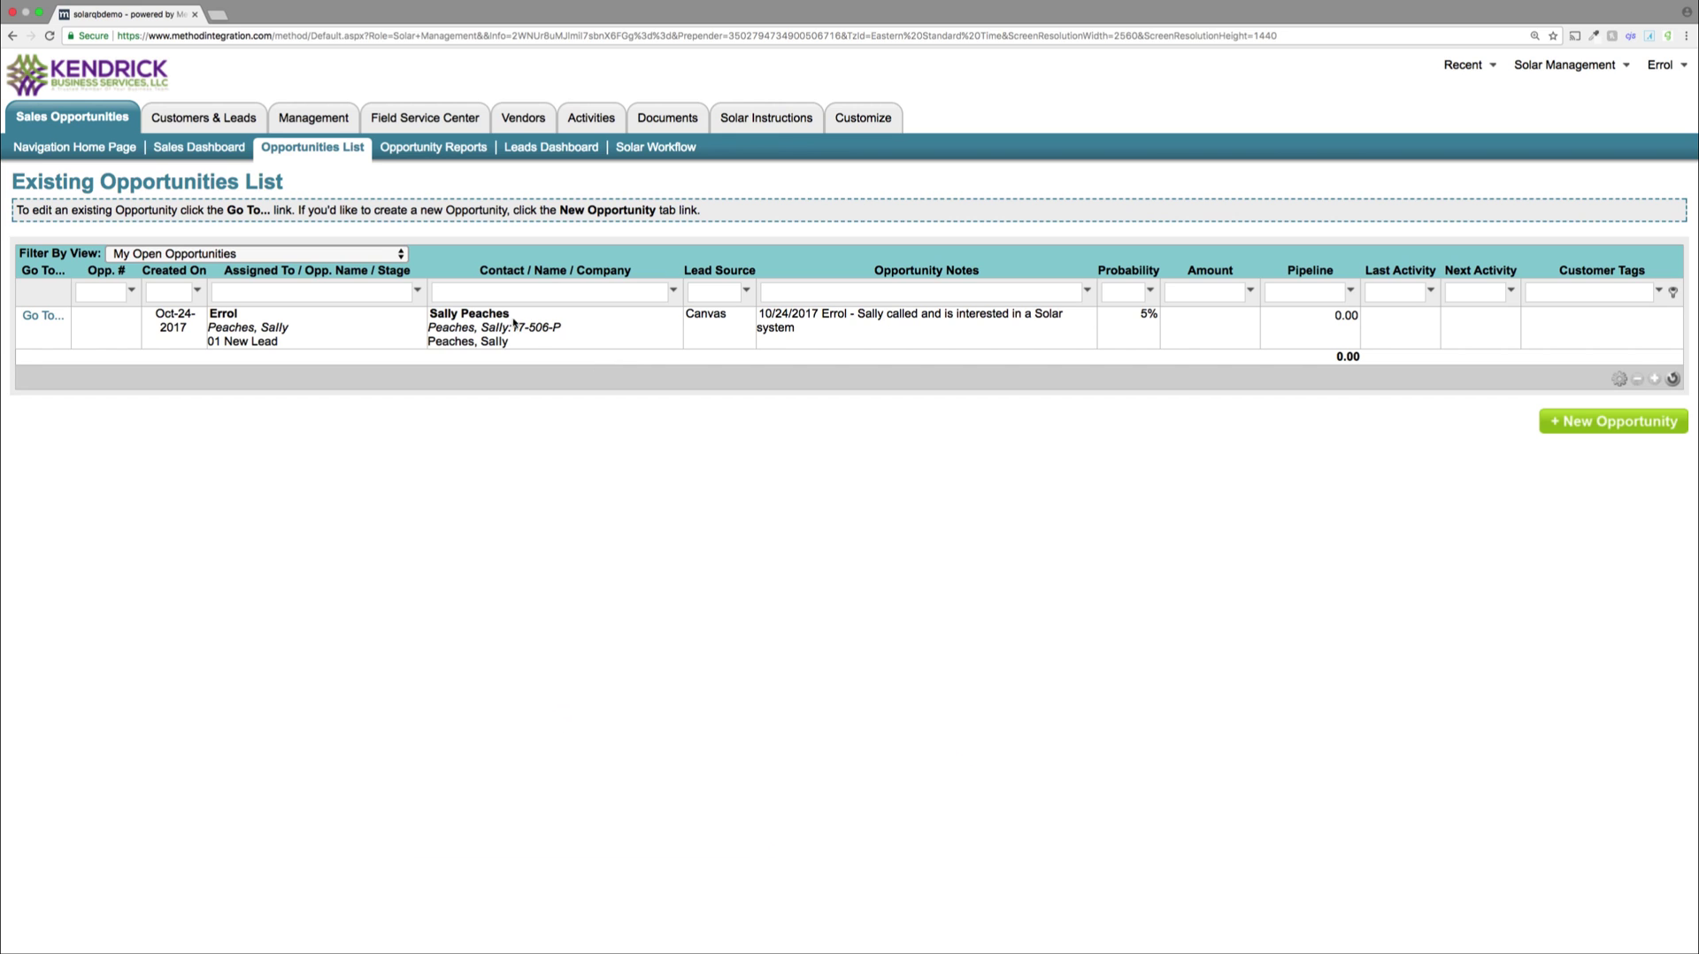
- Open Project Tracking for customers, show Projects In Progress, and filter the tasks by the residential Flat Roof job
left_click(245, 123)
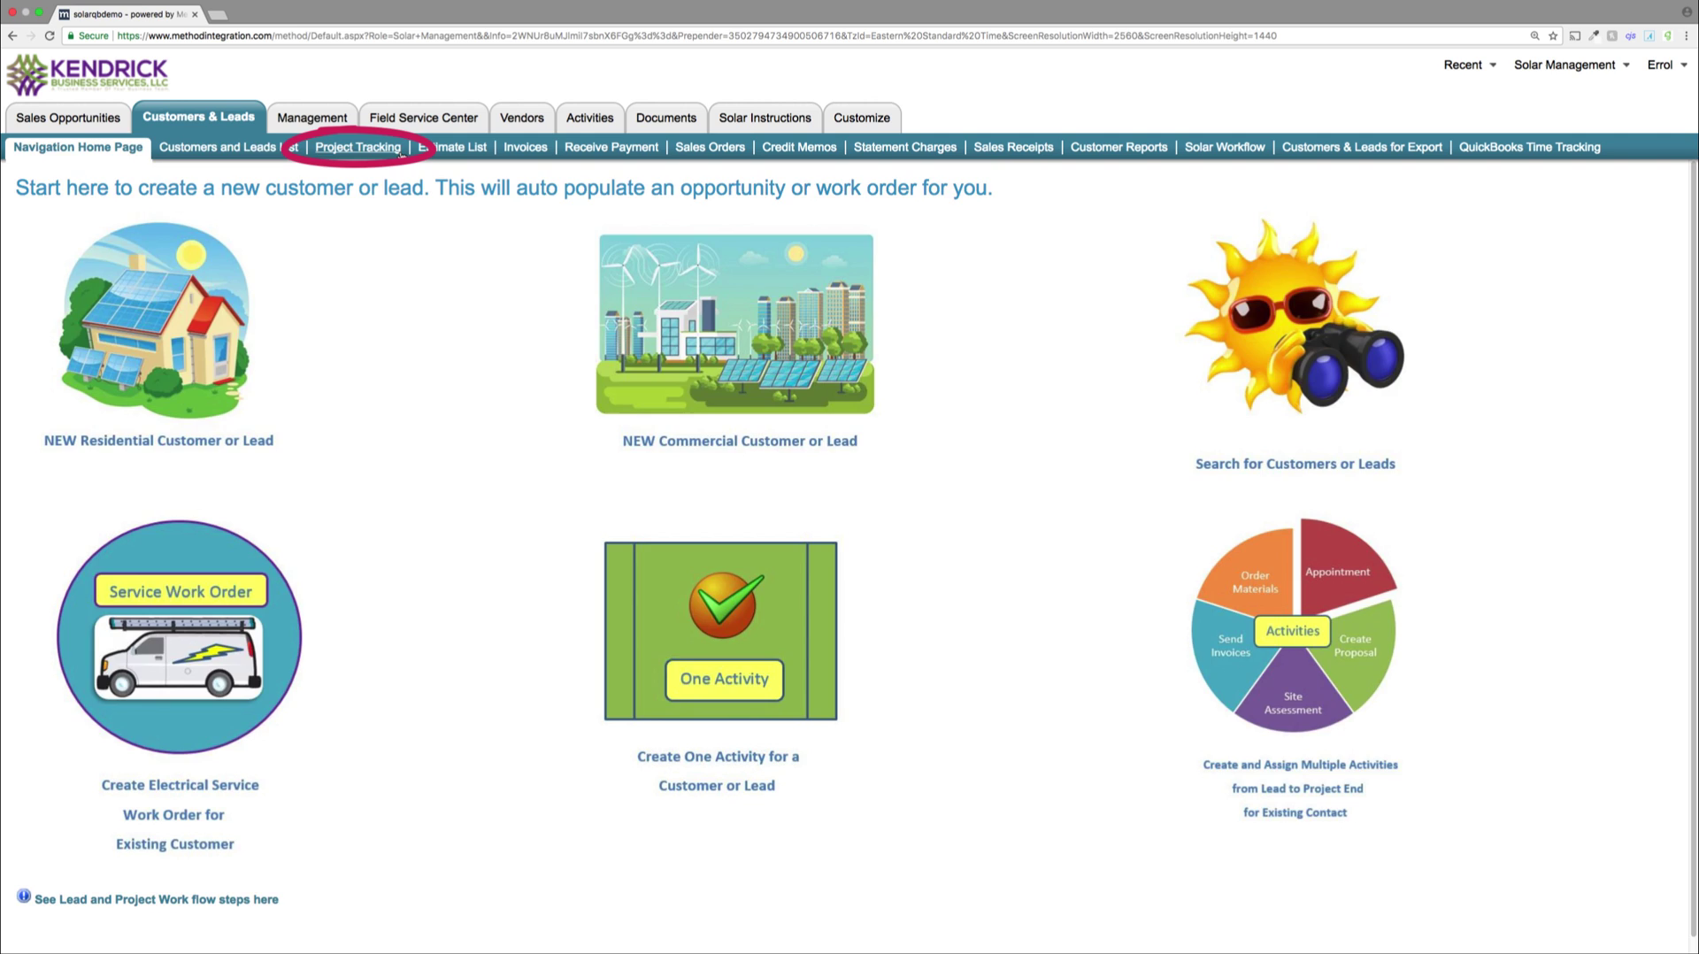
left_click(403, 150)
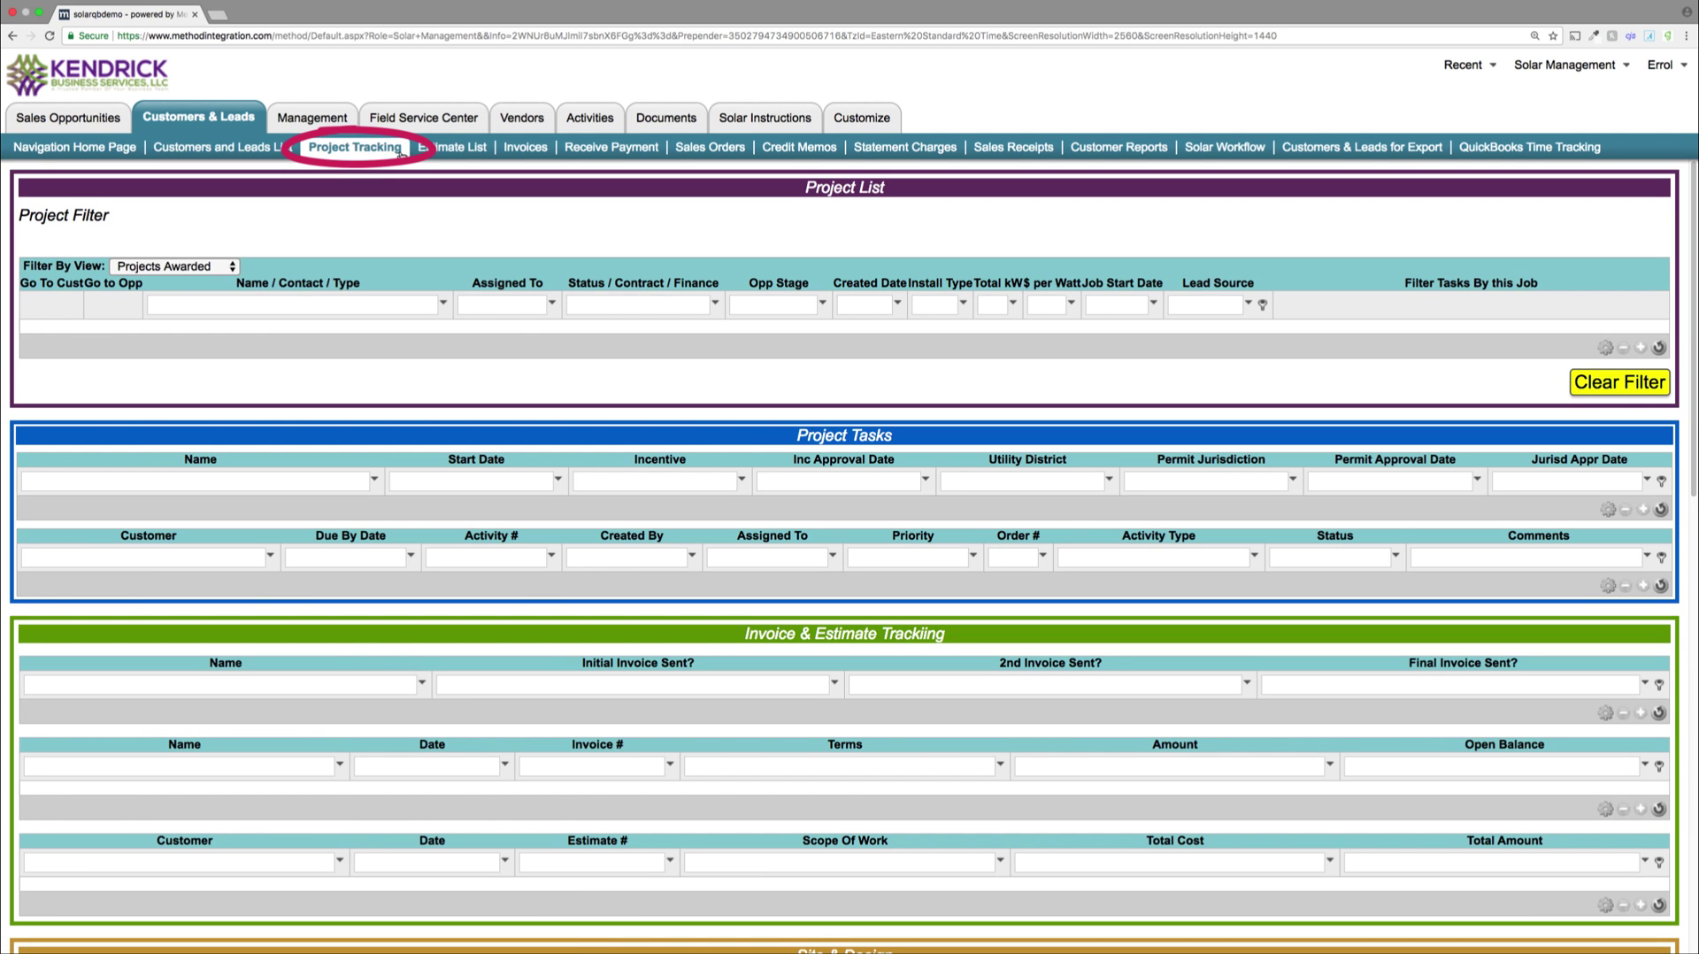
left_click(217, 269)
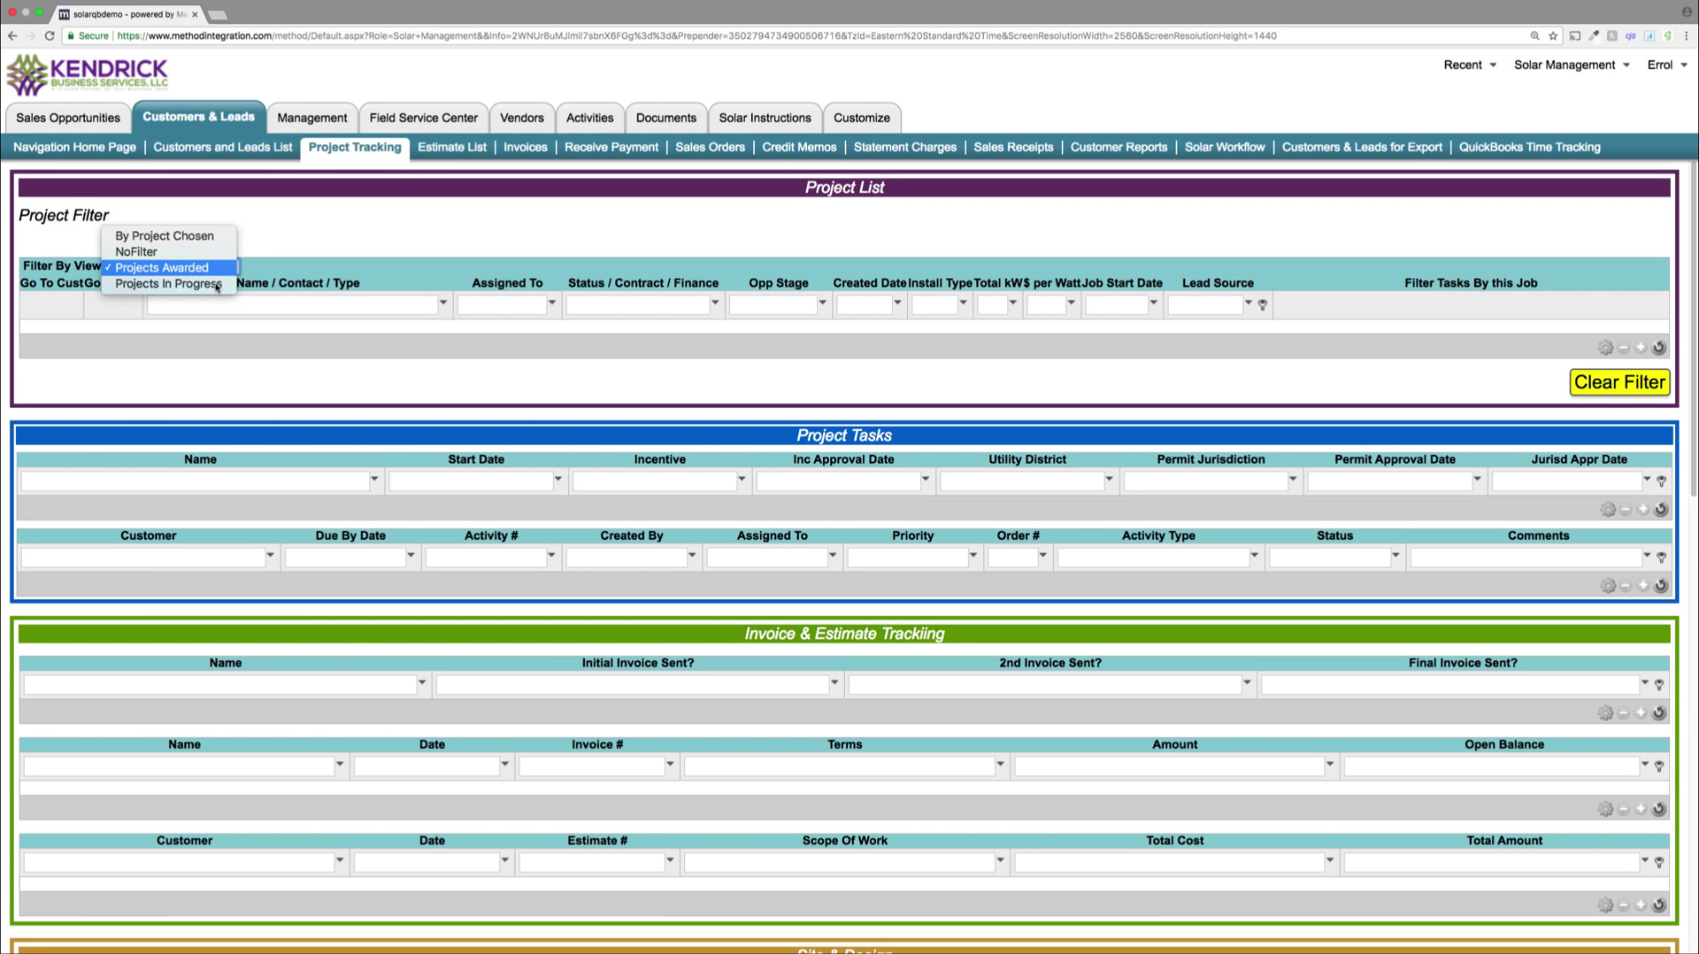
left_click(217, 285)
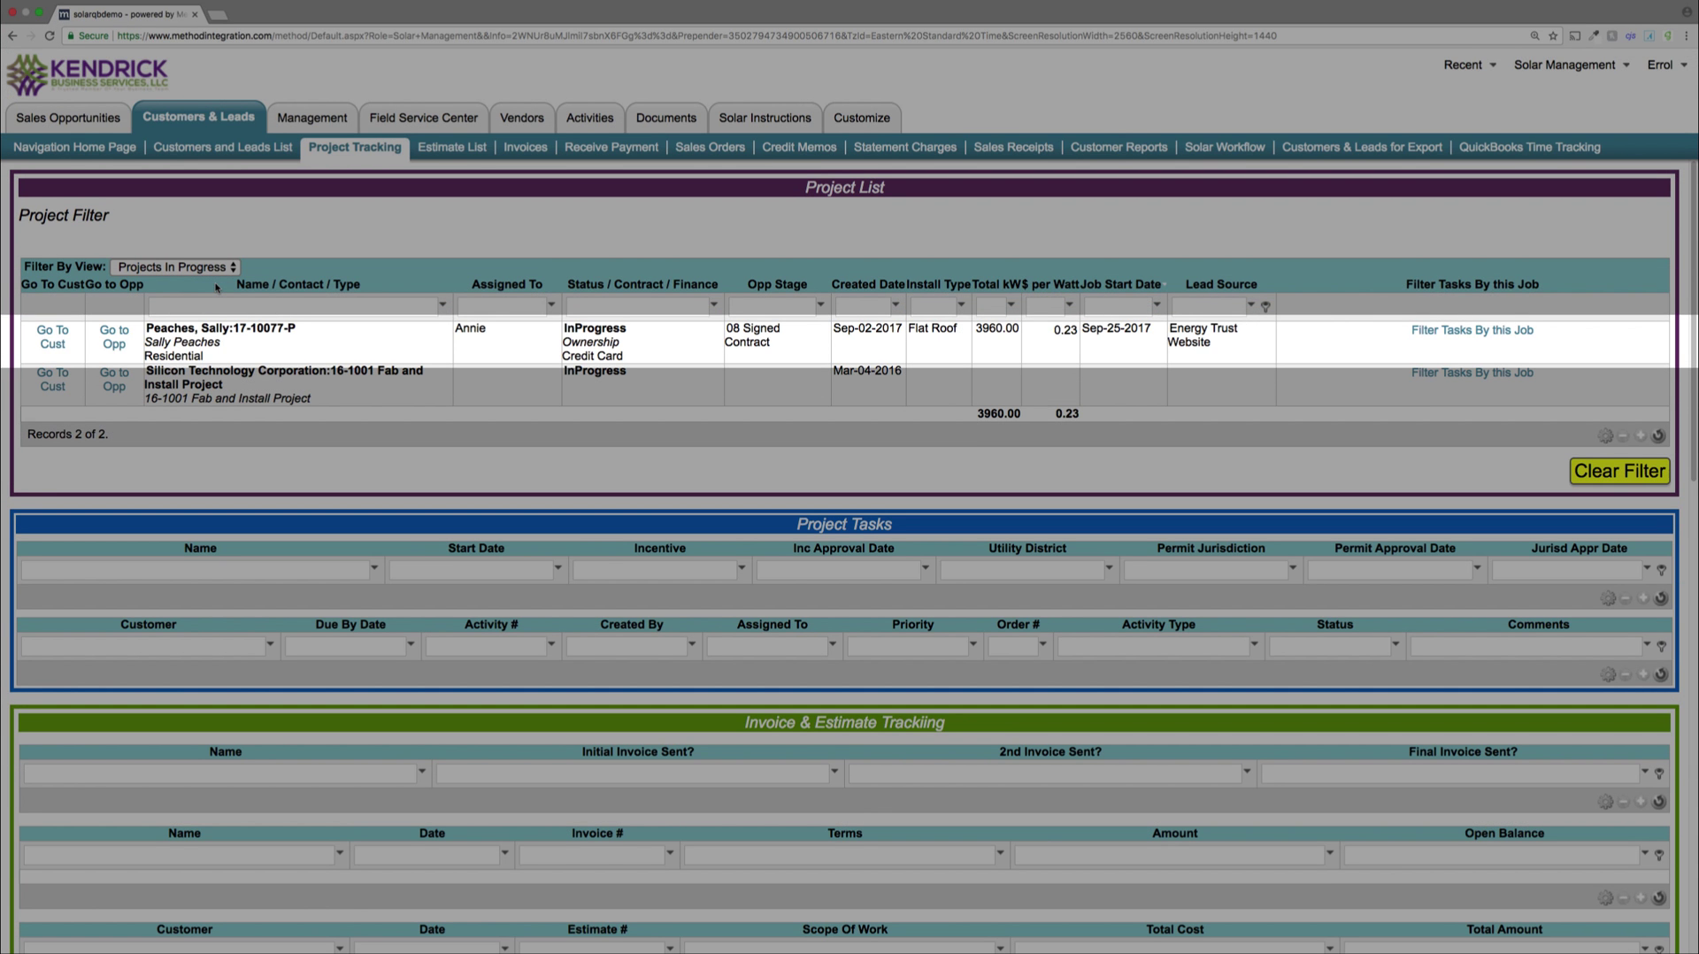
left_click(1507, 334)
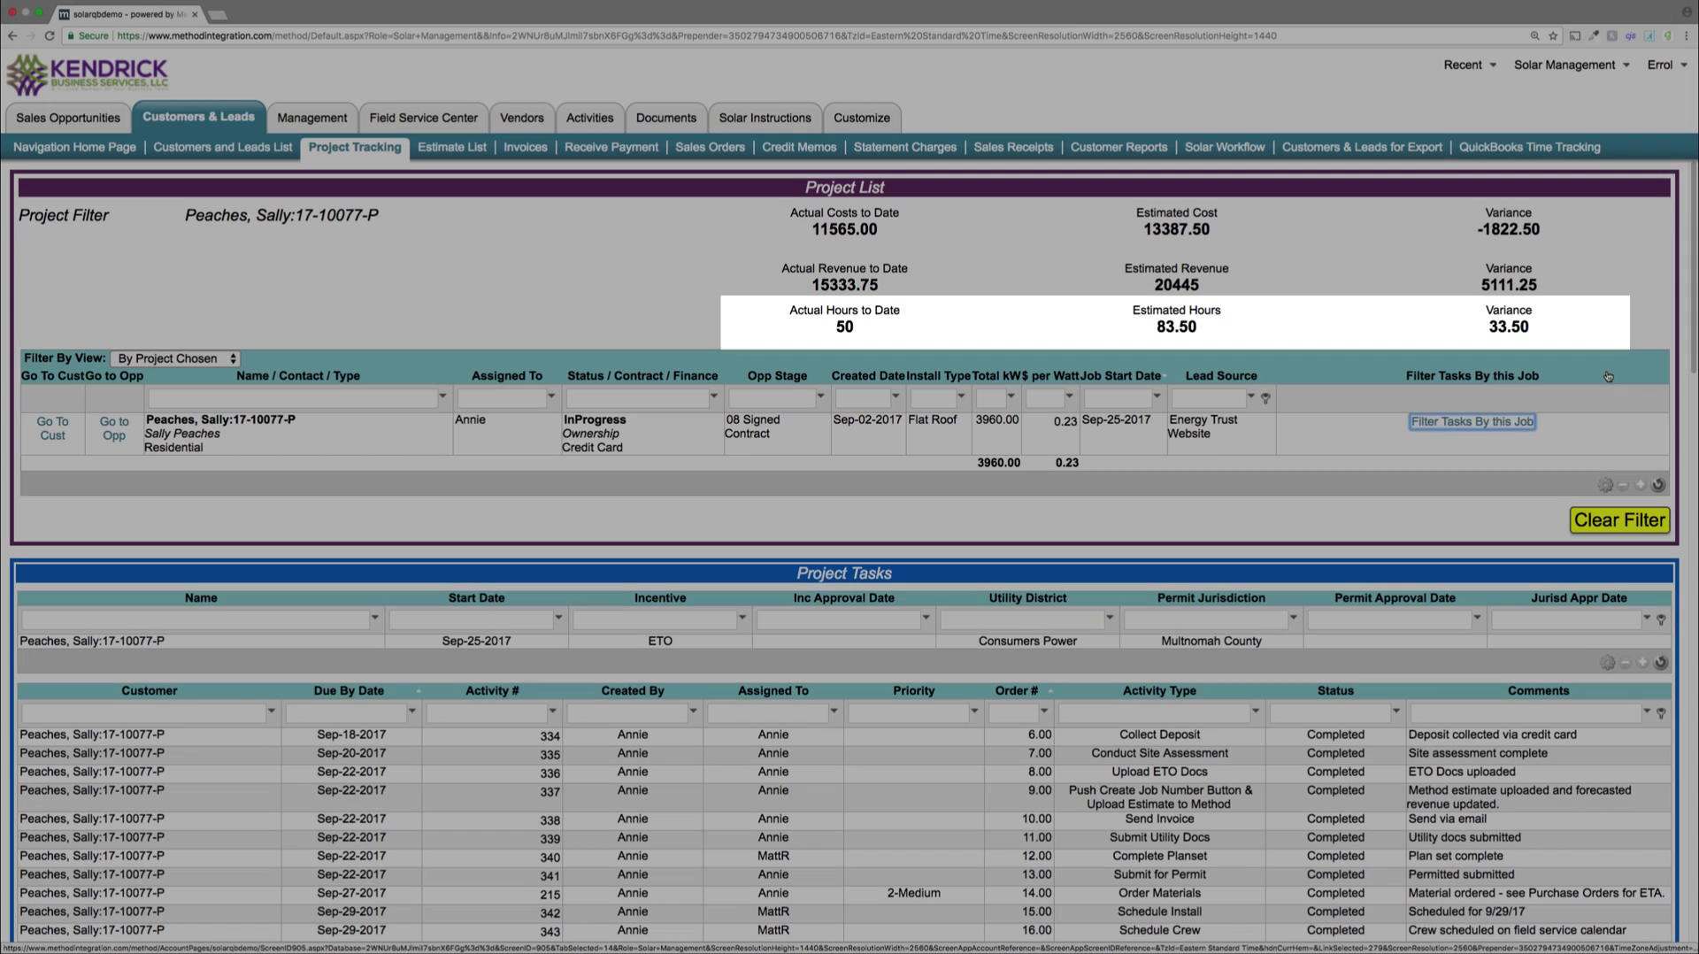
- Examine the job's project tasks, invoices and estimate, site and design, materials, time tracking including the EXTRA note, bills and cost variances
scroll(1608, 376, "down", 5)
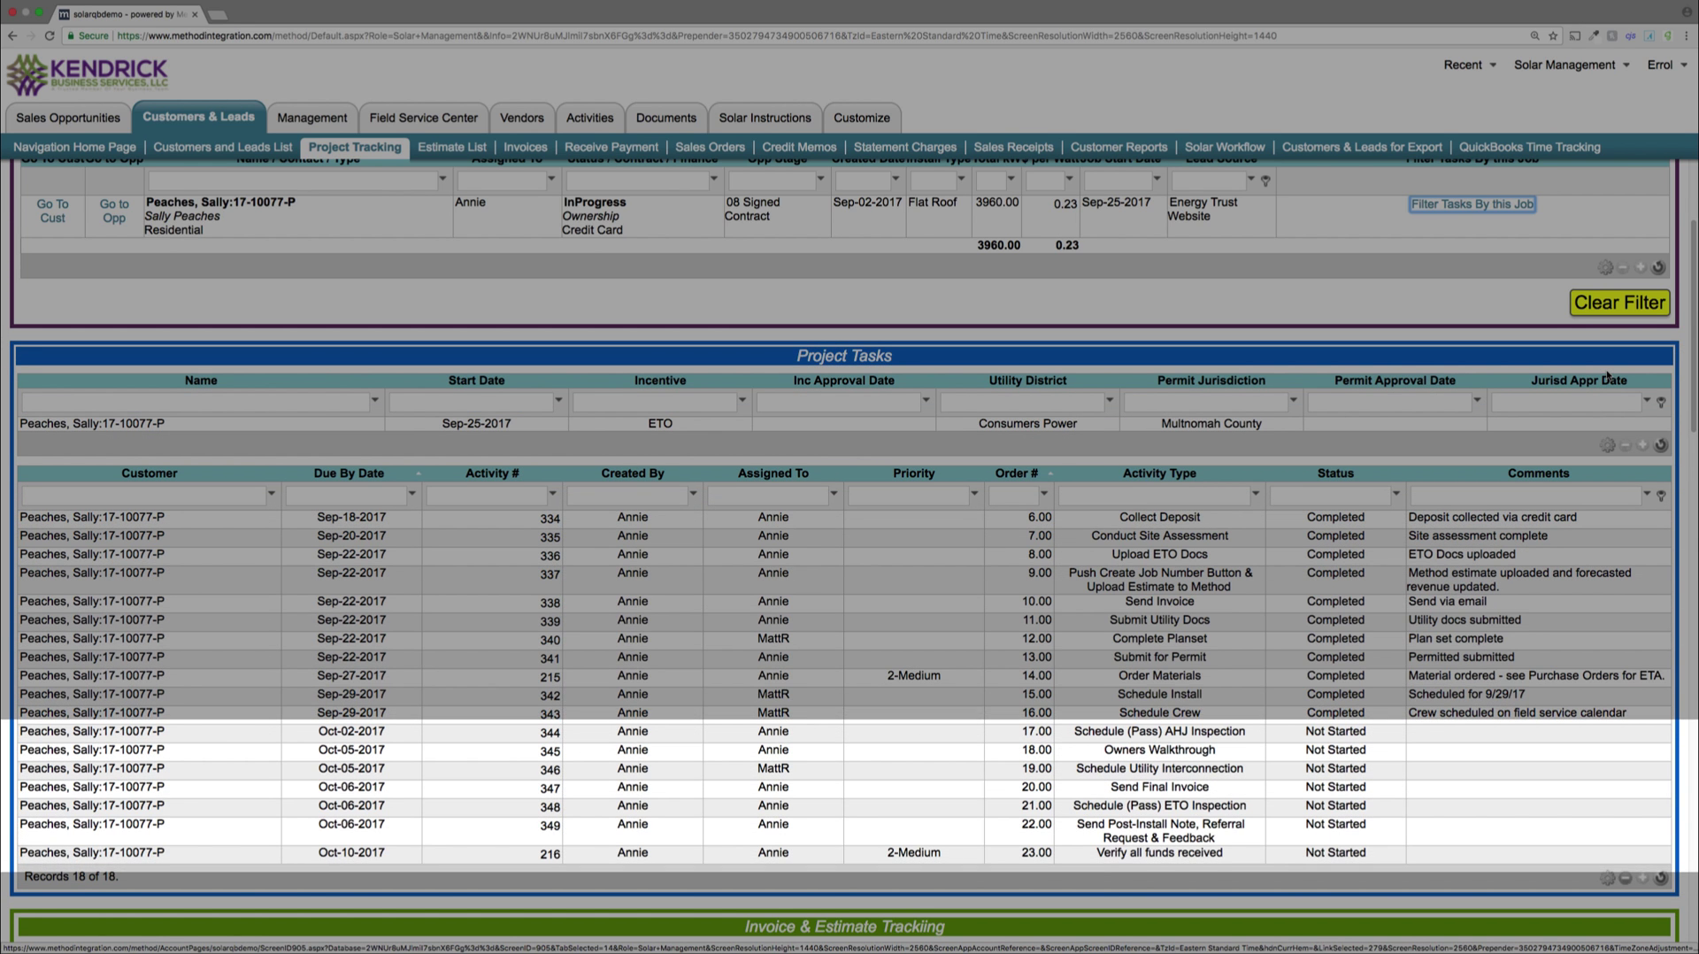
scroll(1609, 376, "down", 7)
scroll(1608, 377, "down", 7)
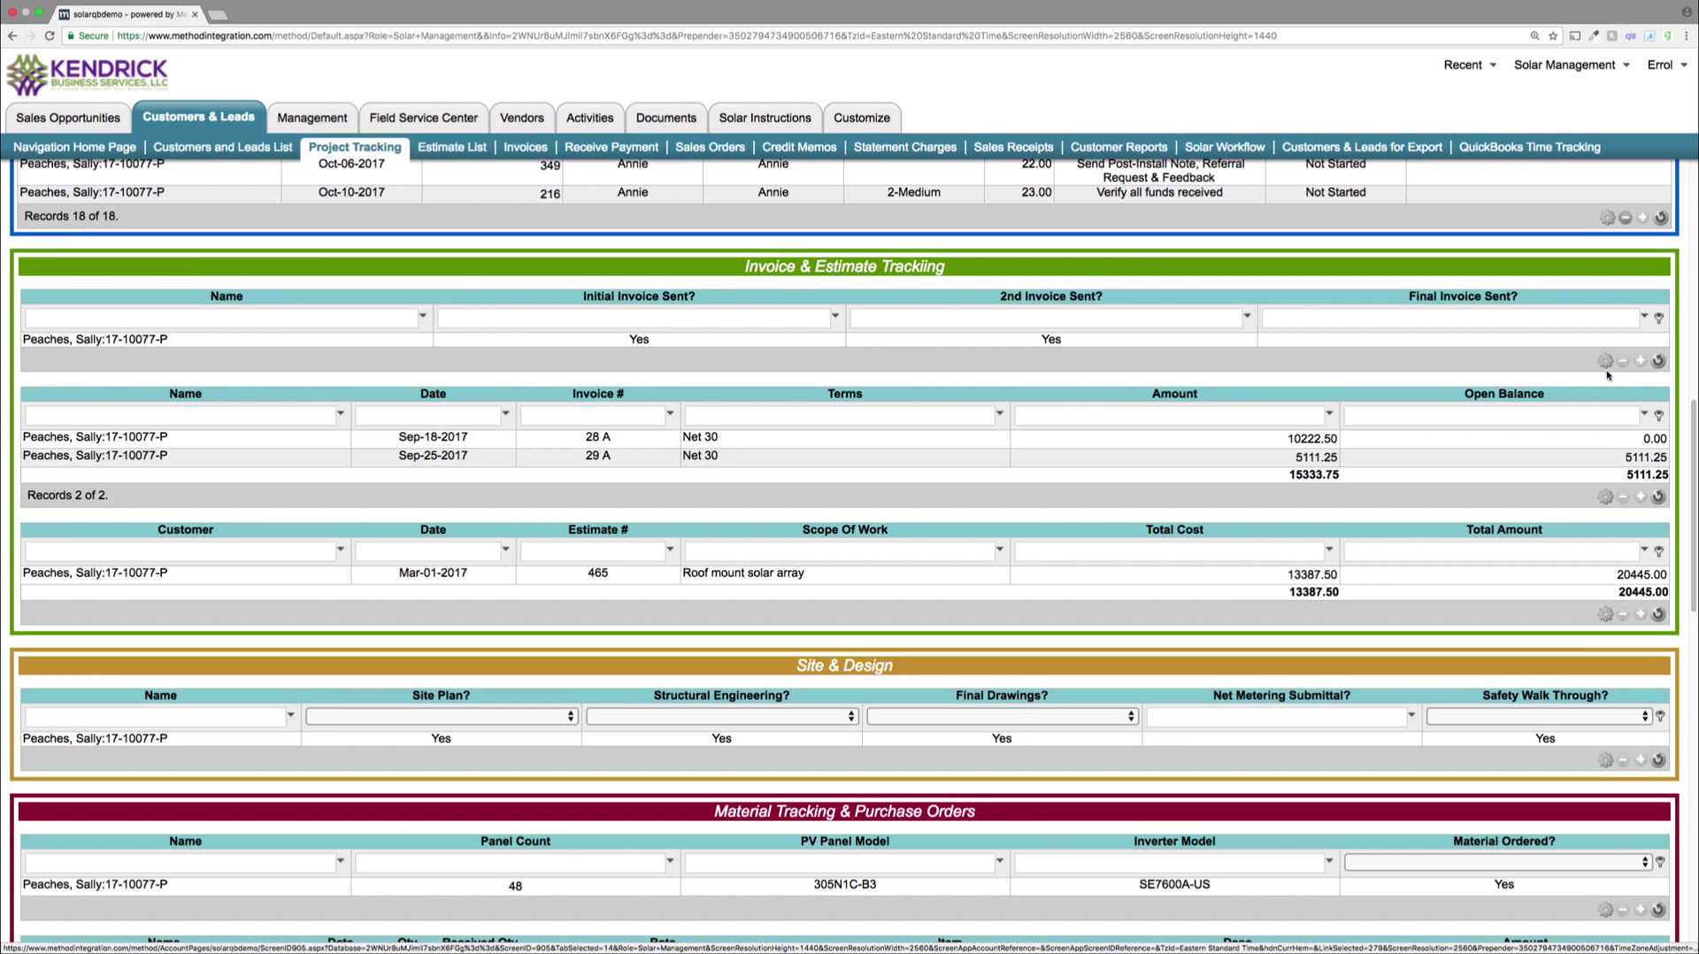
scroll(1608, 376, "down", 5)
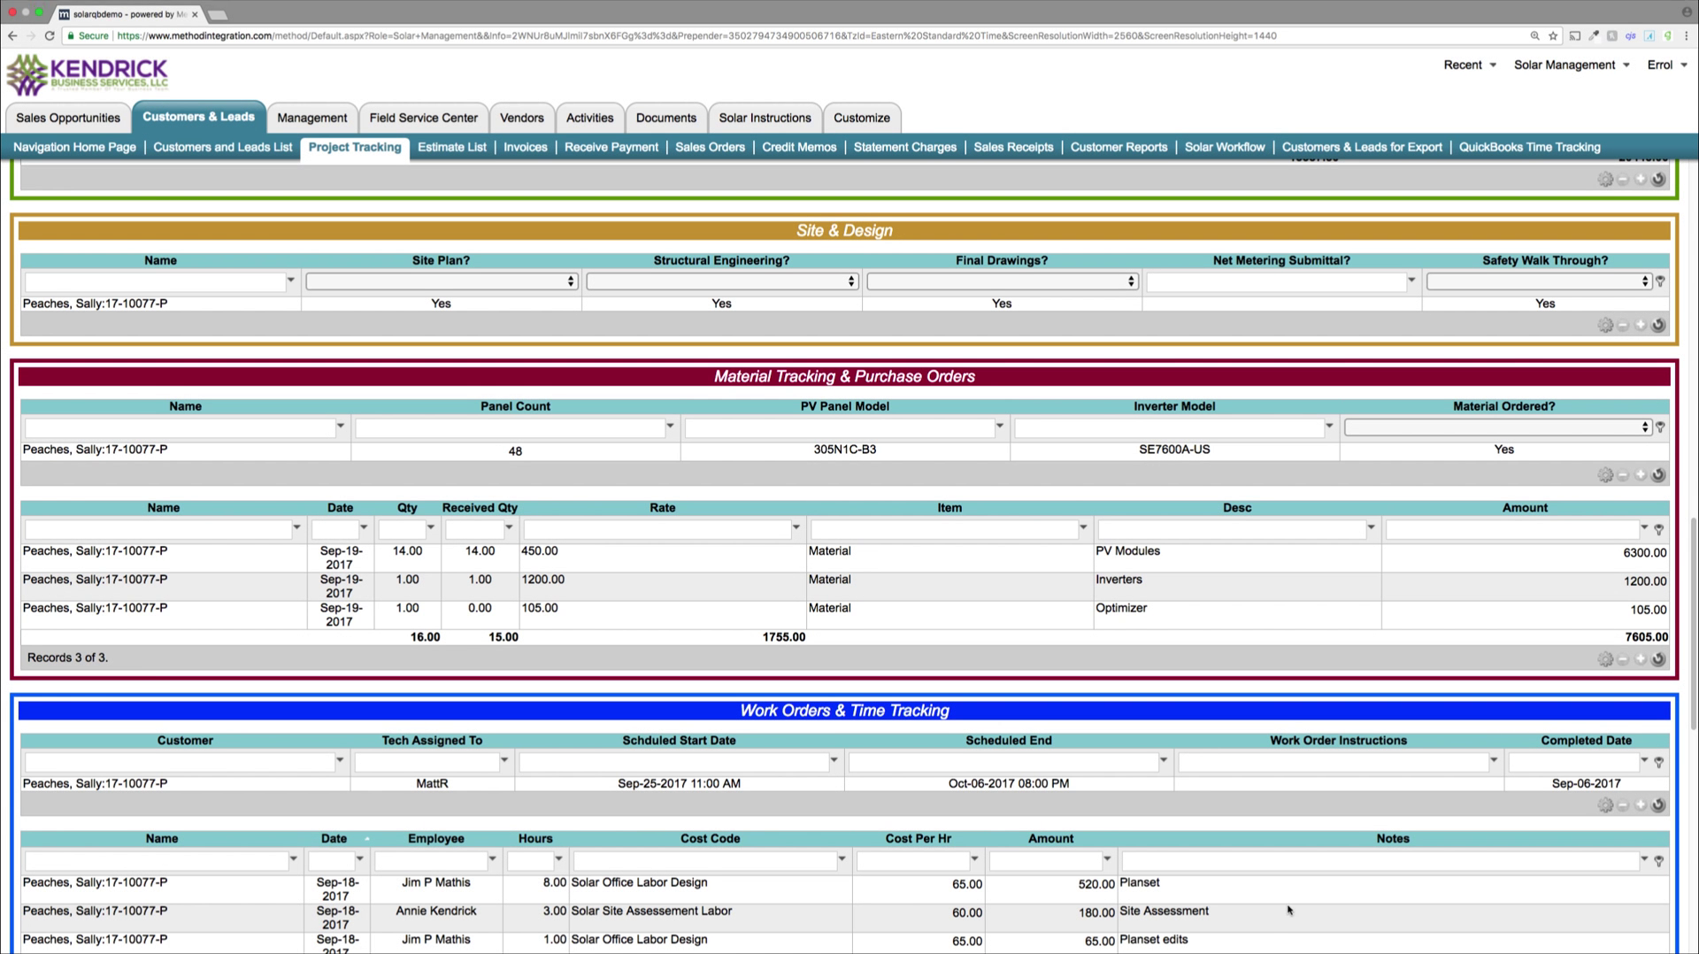
scroll(1290, 909, "down", 5)
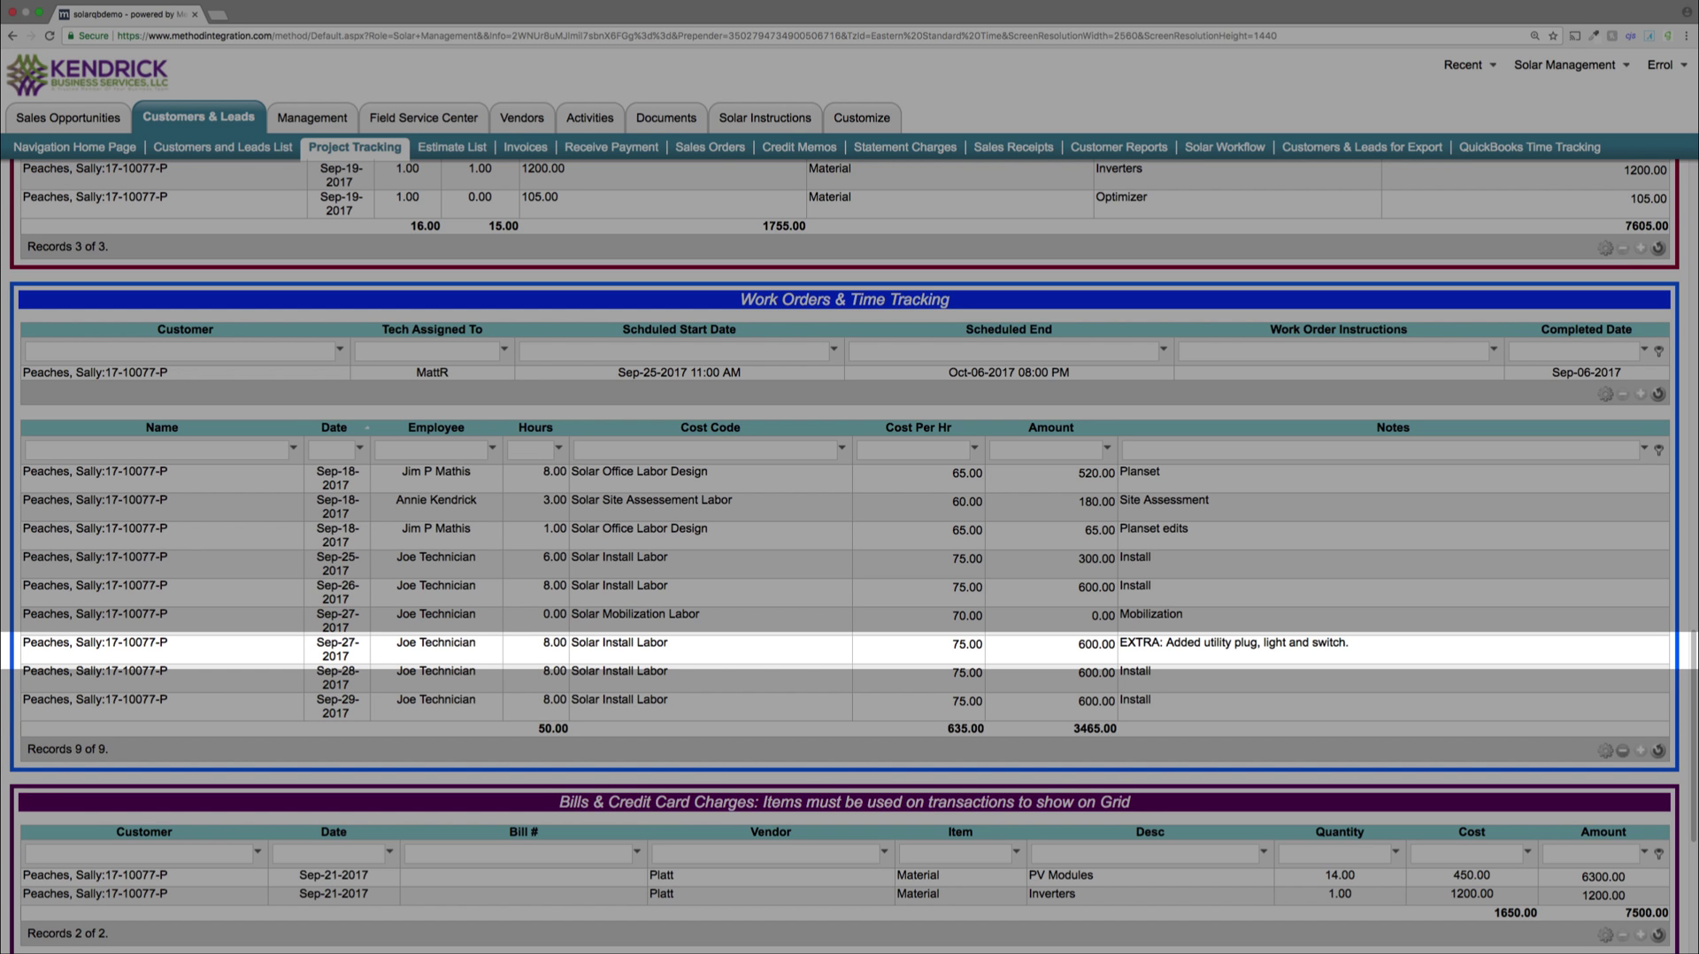
scroll(1262, 848, "down", 1)
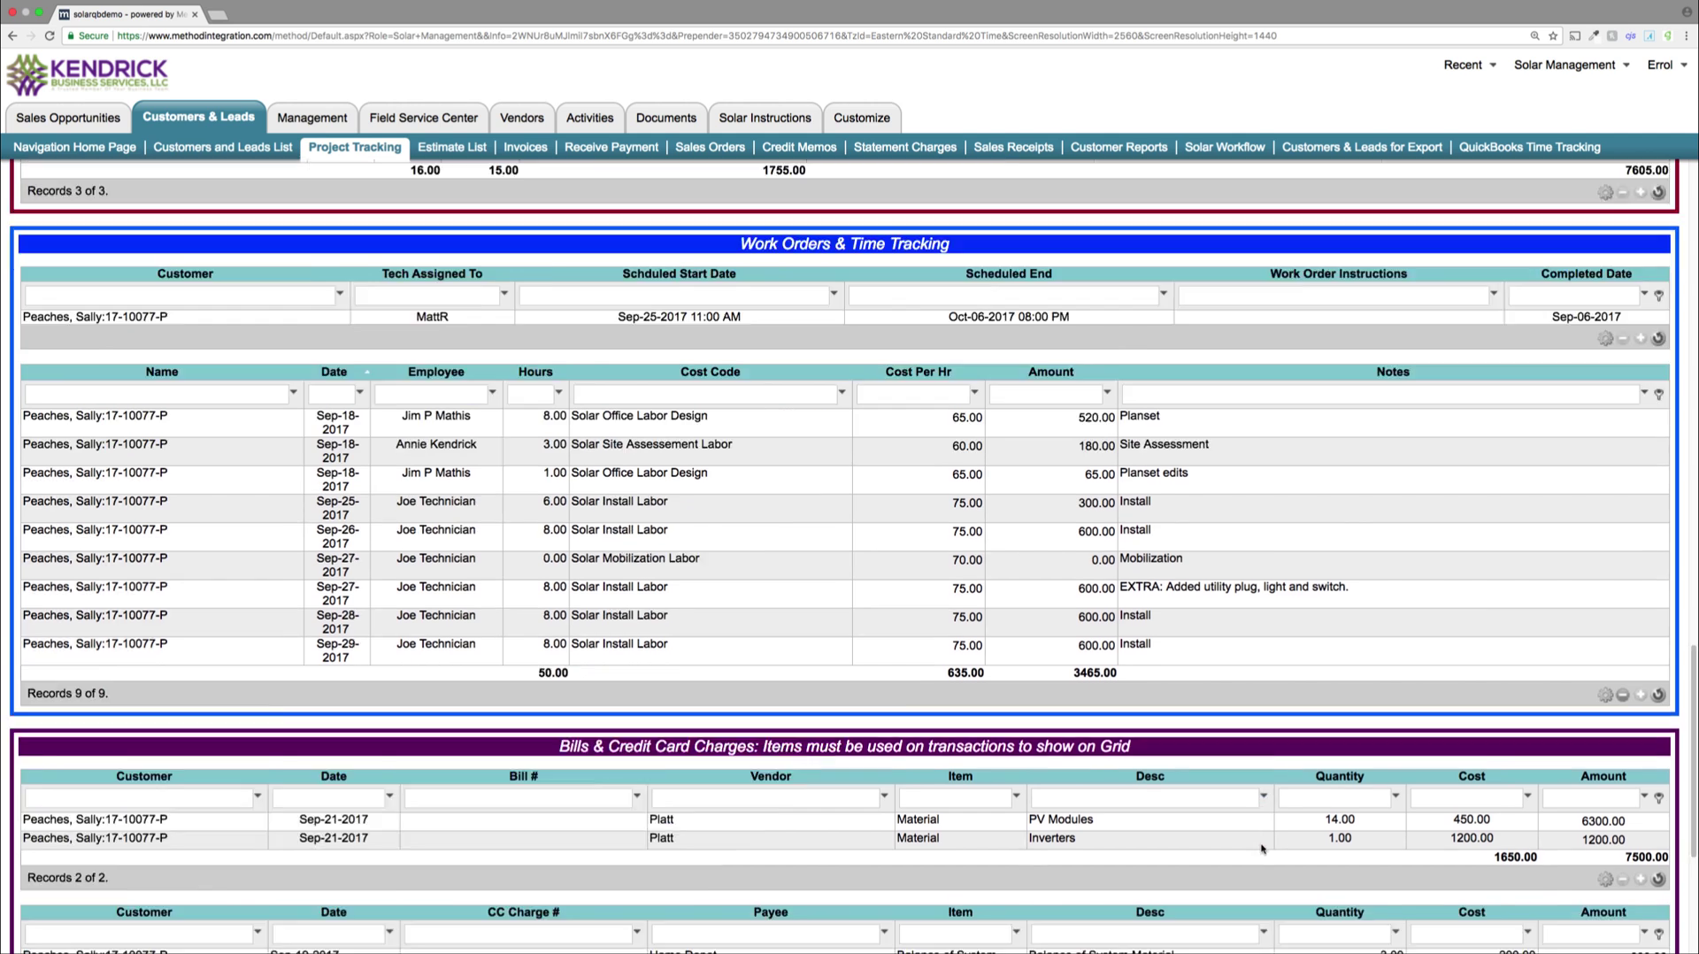
scroll(1262, 848, "down", 5)
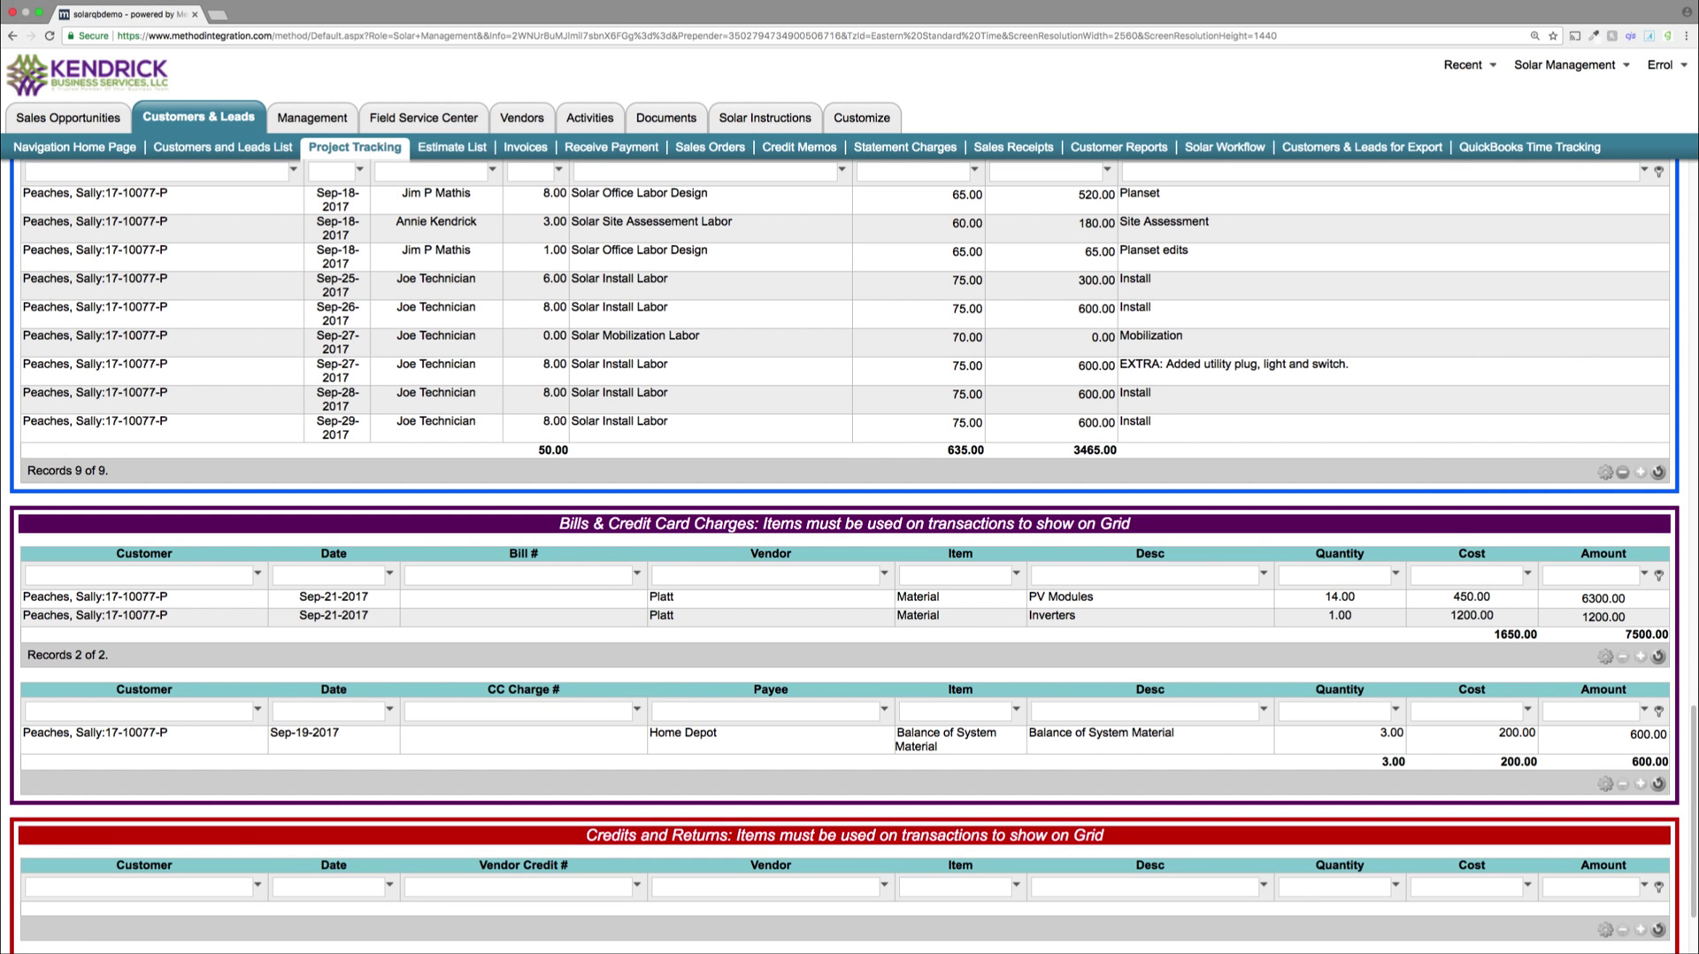
scroll(1246, 835, "up", 15)
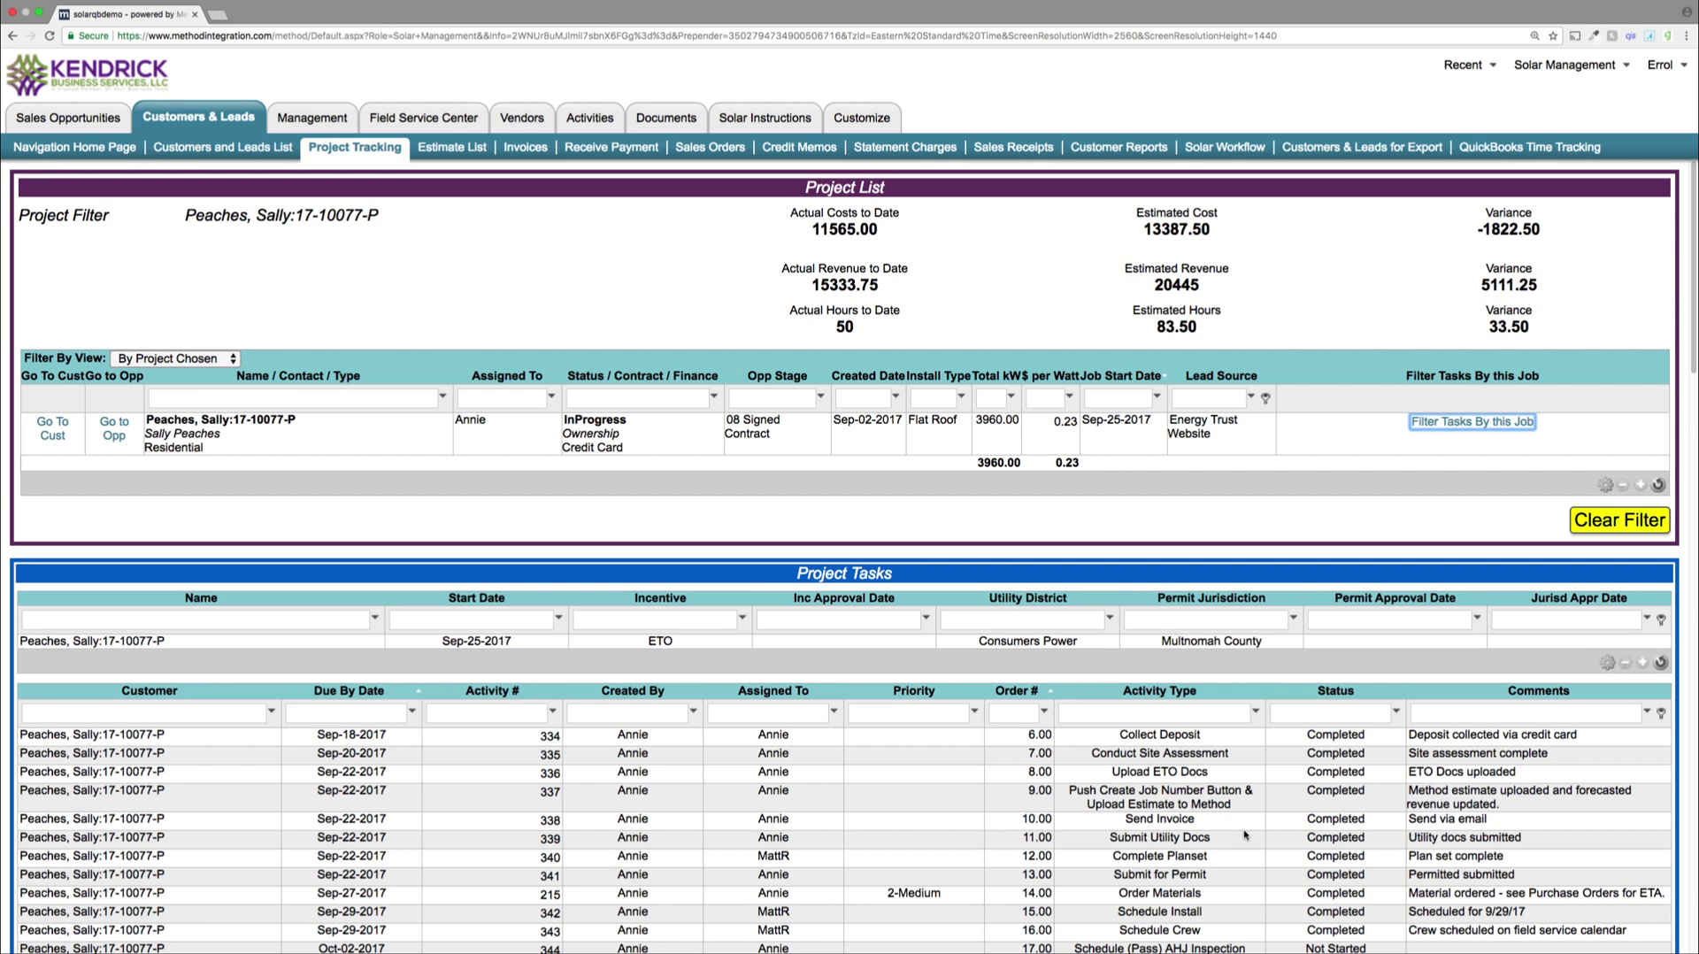
scroll(1245, 835, "down", 20)
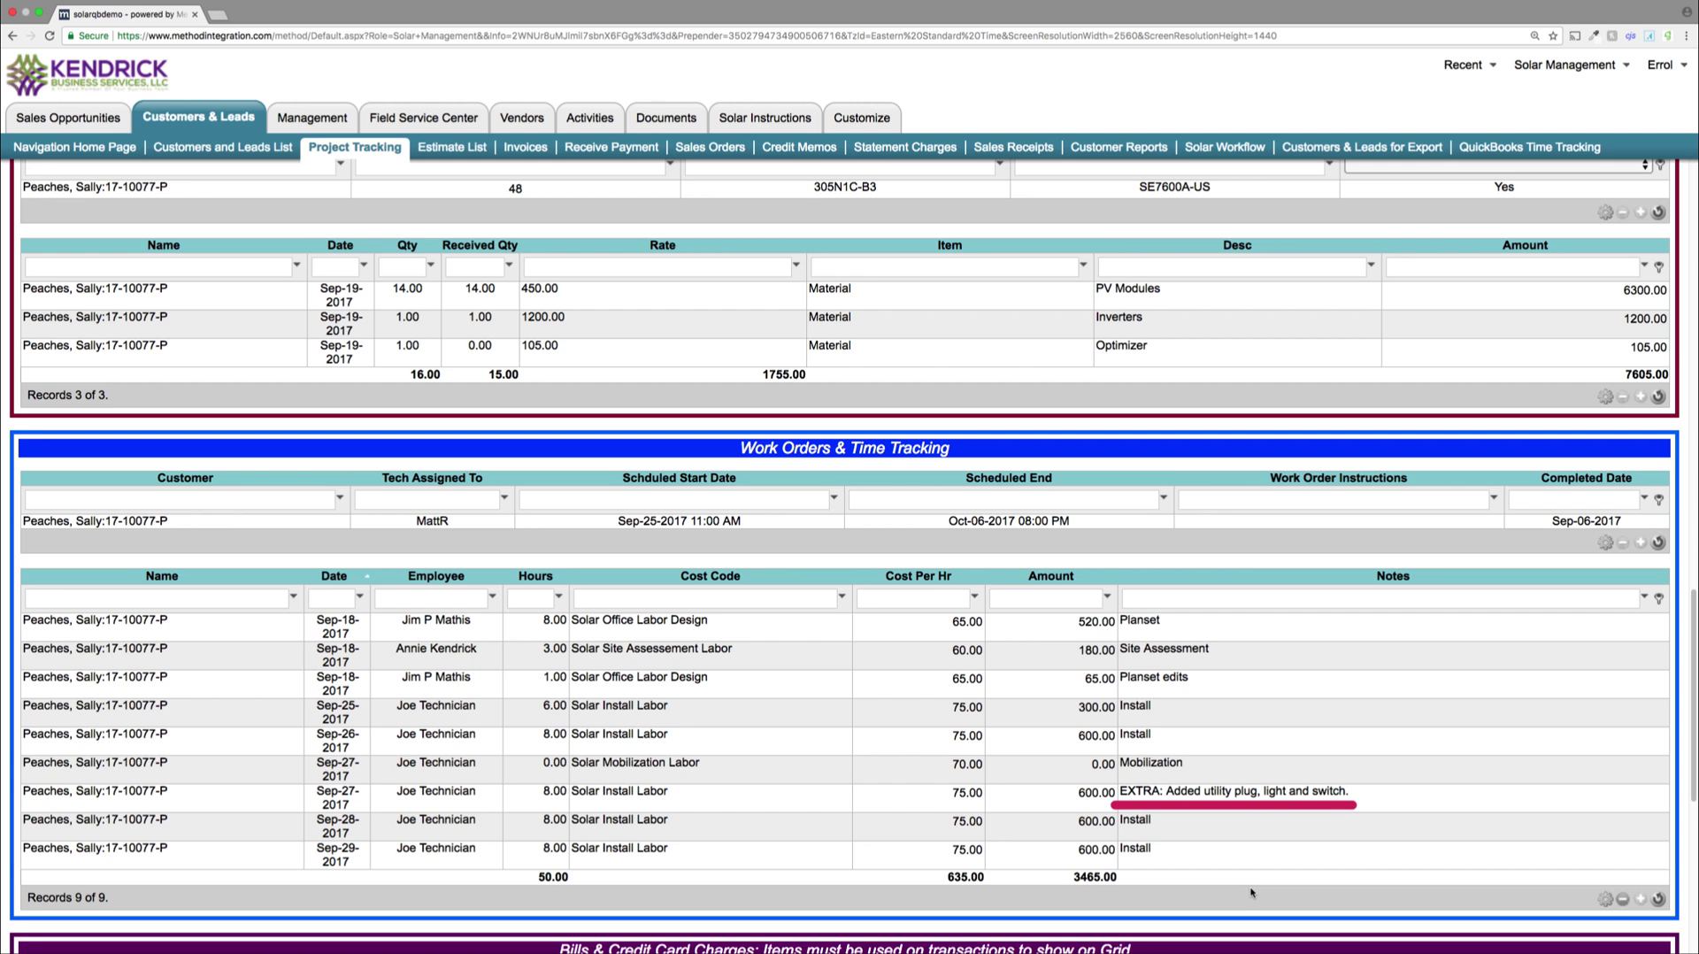
scroll(1252, 892, "up", 20)
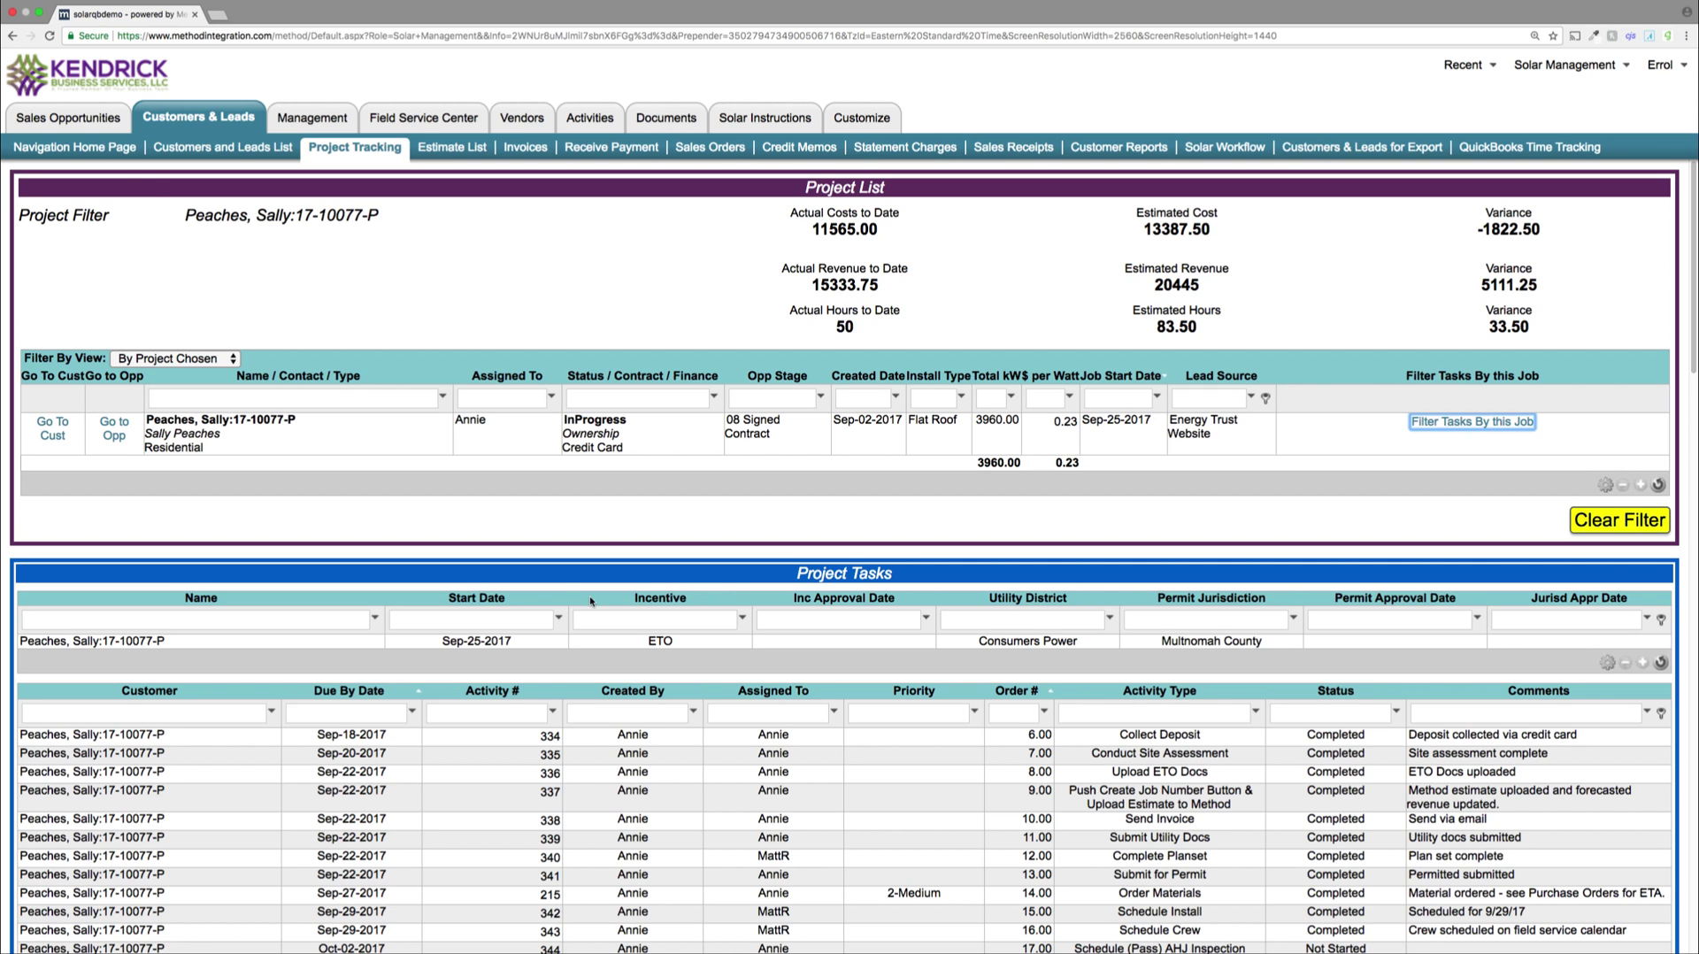
- Start an electrical service work order for the first existing customer with the Portland class
left_click(85, 156)
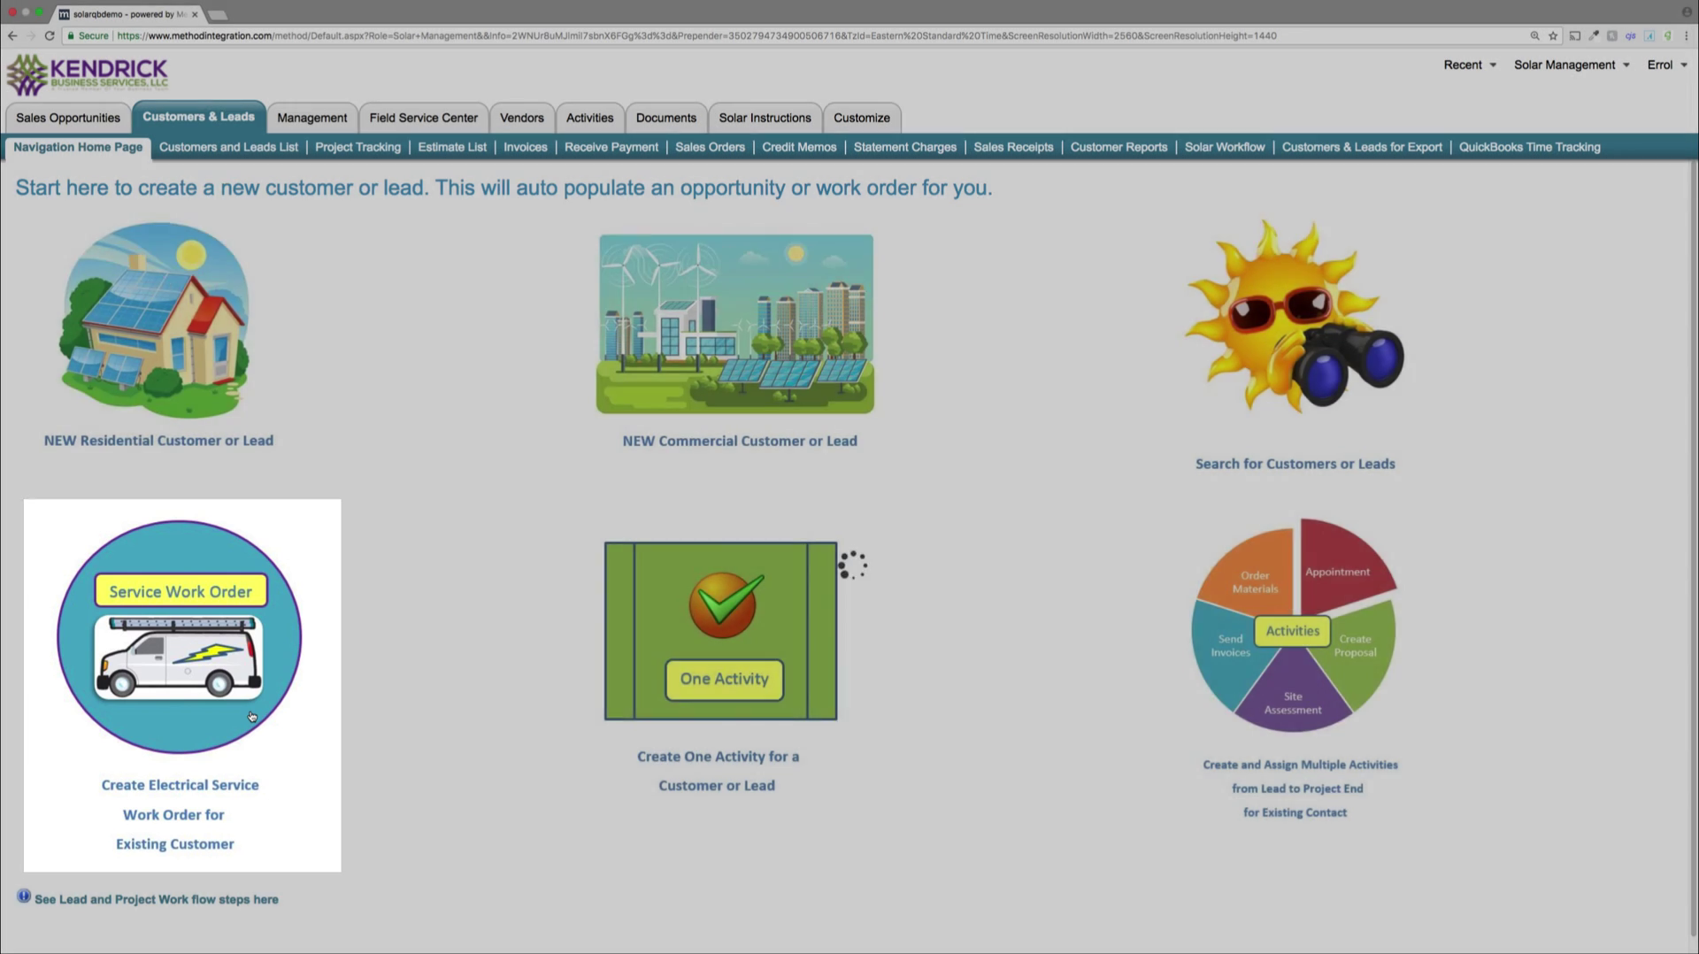
left_click(251, 715)
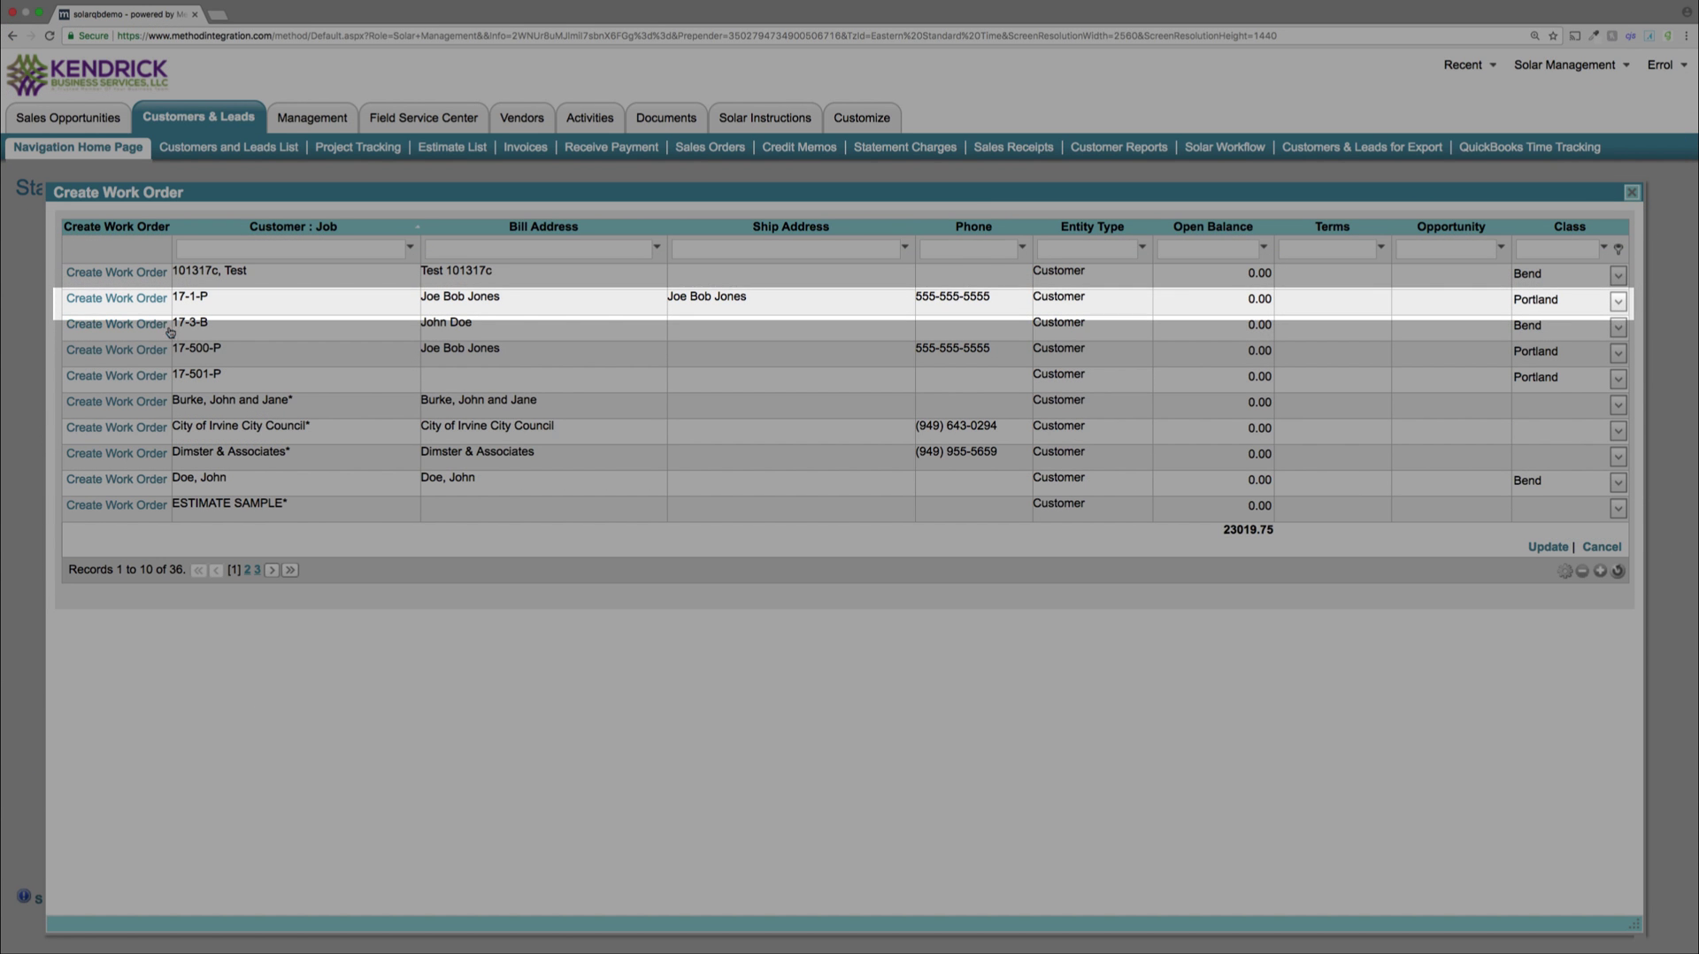
left_click(145, 301)
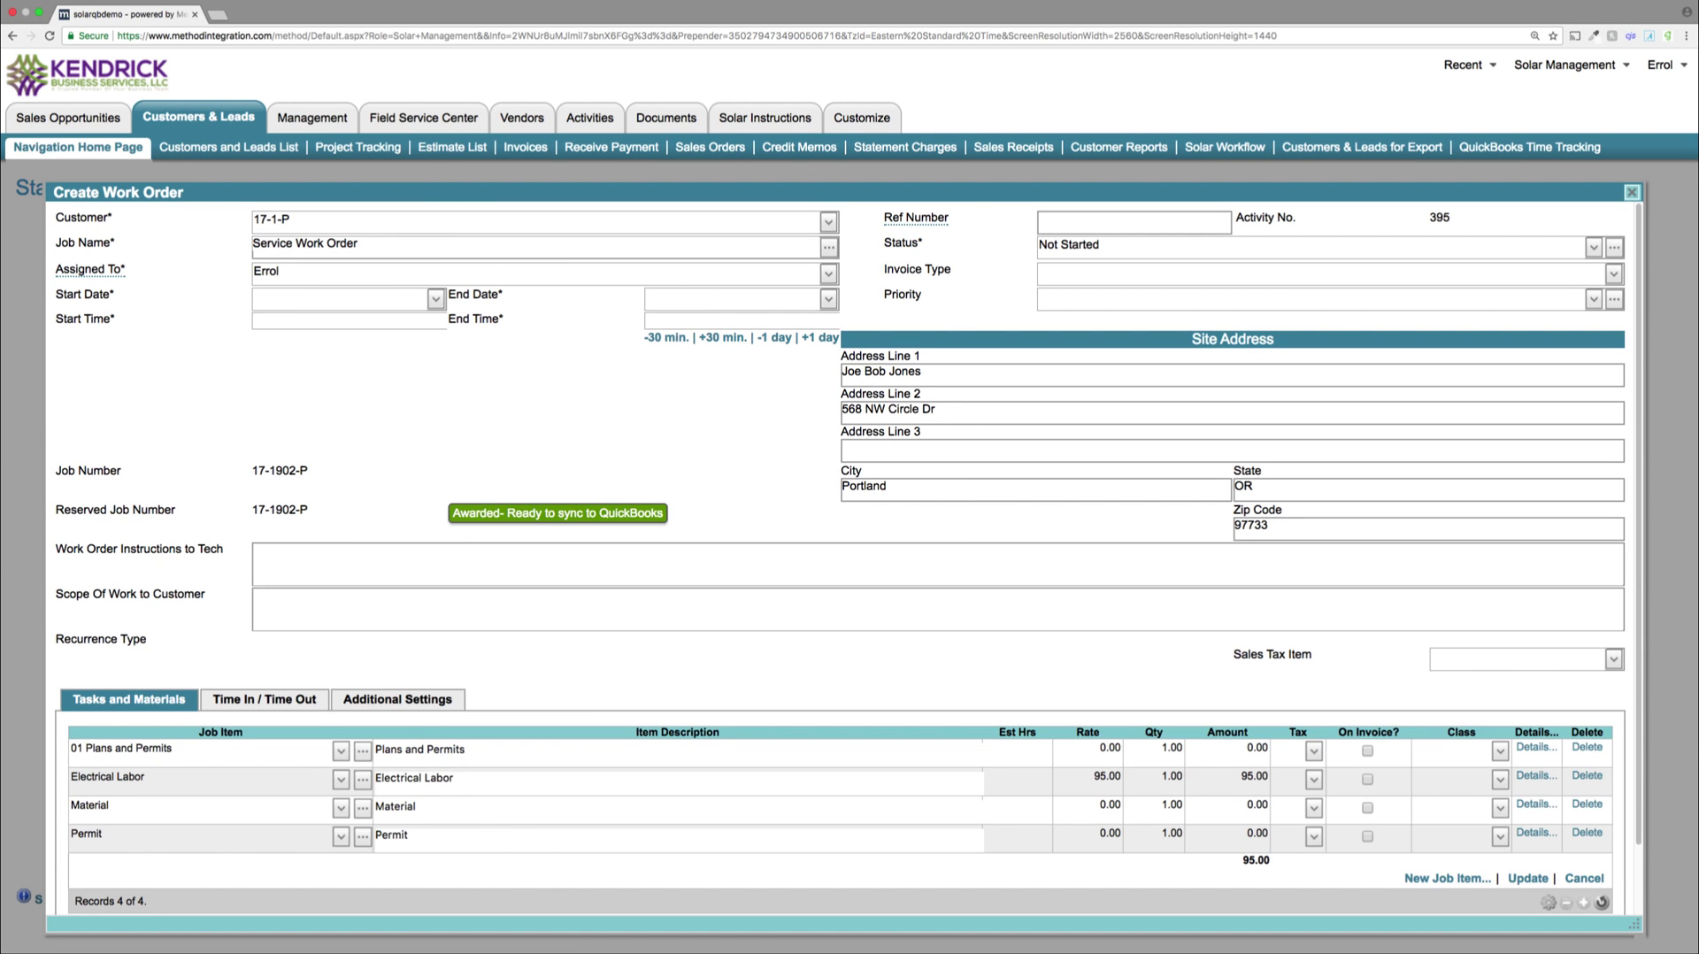
- Schedule the work order for Oct-20-2017 from 8:00 AM to 2:00 PM, with invoice type To be invoiced and priority 2-Medium
type("8:00AM")
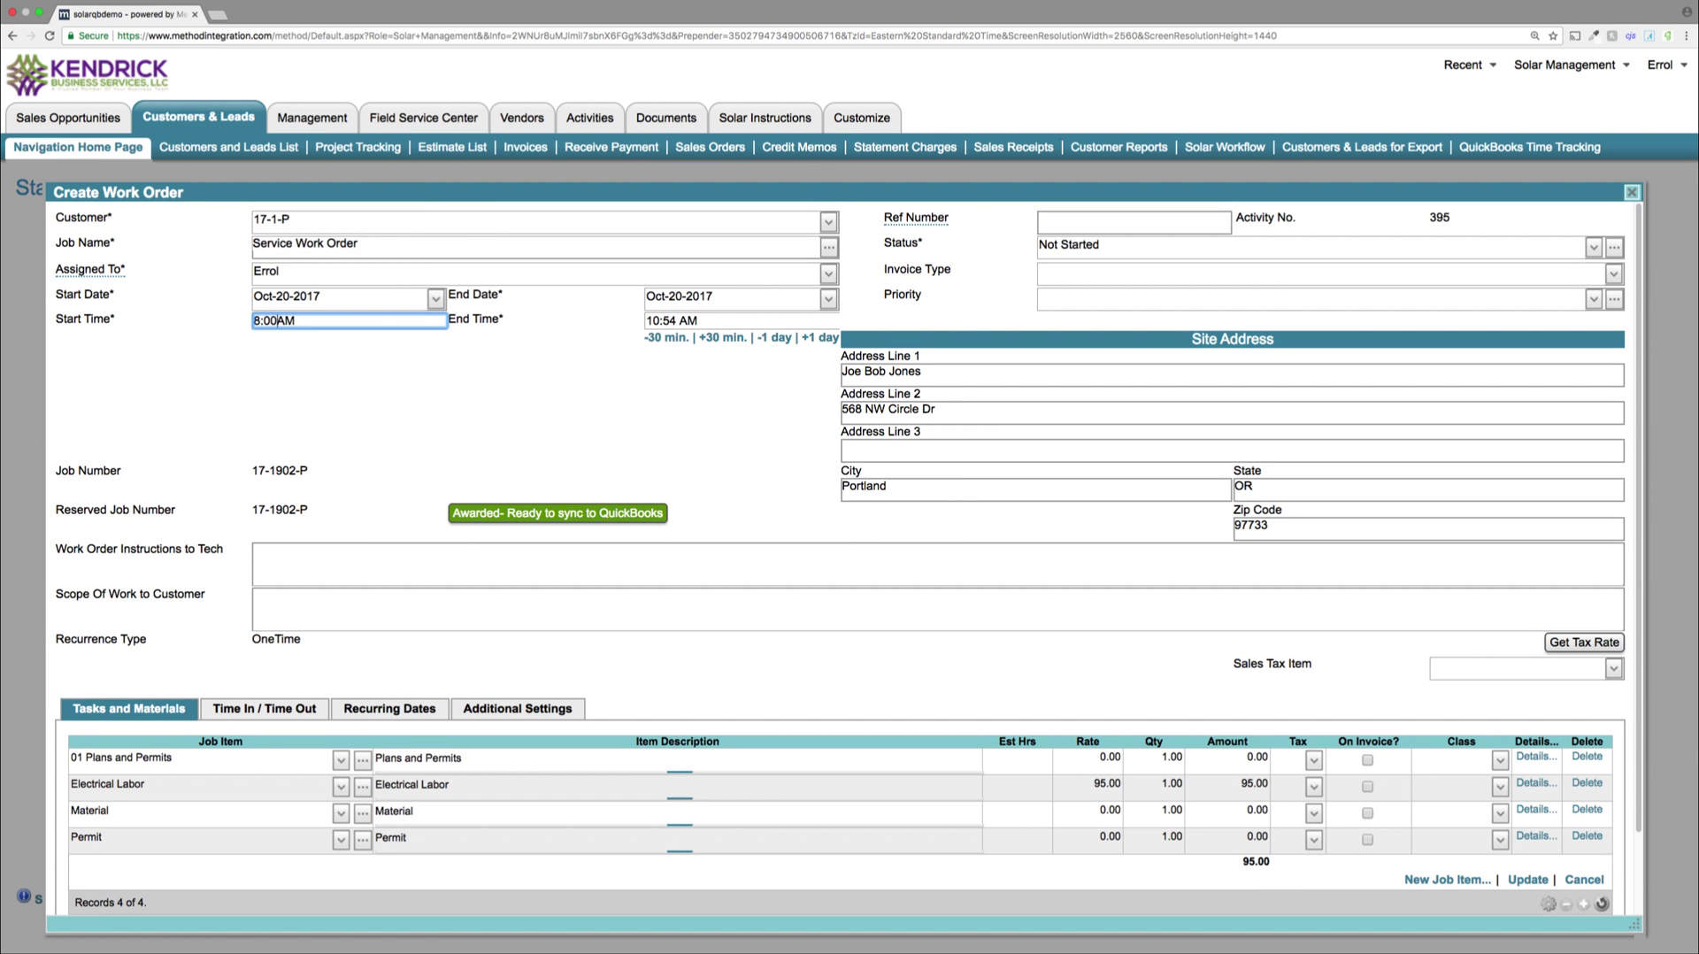
key("Tab")
type("2:00p")
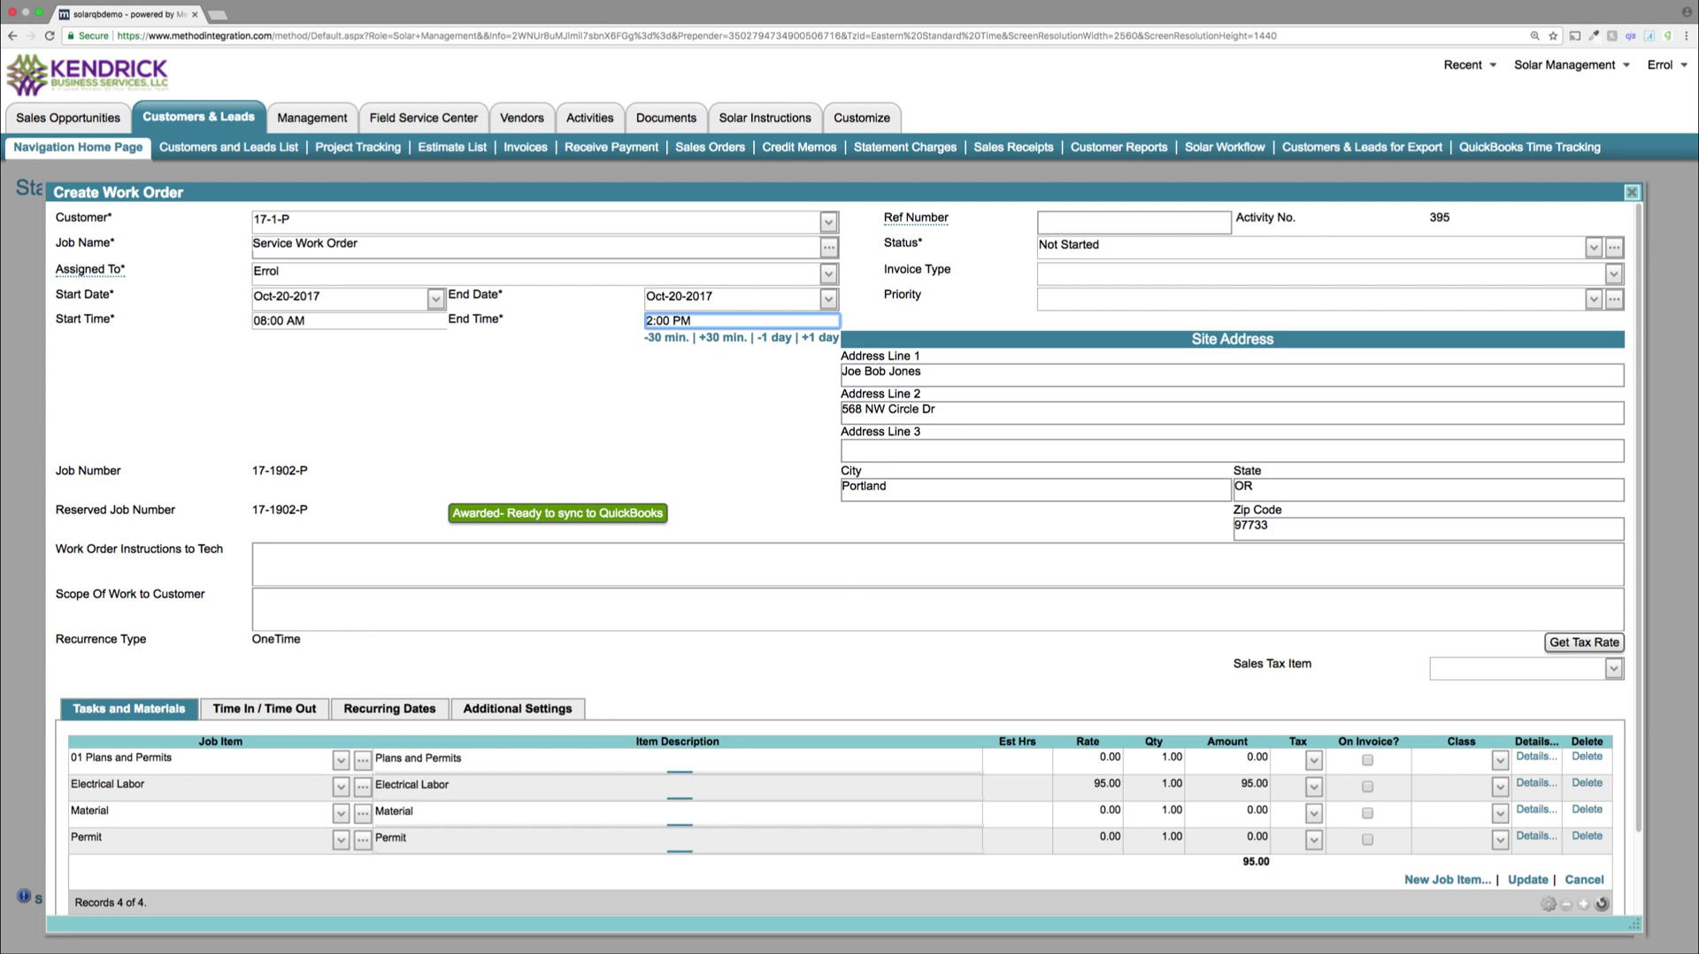
key("Tab")
type("T")
key("Tab")
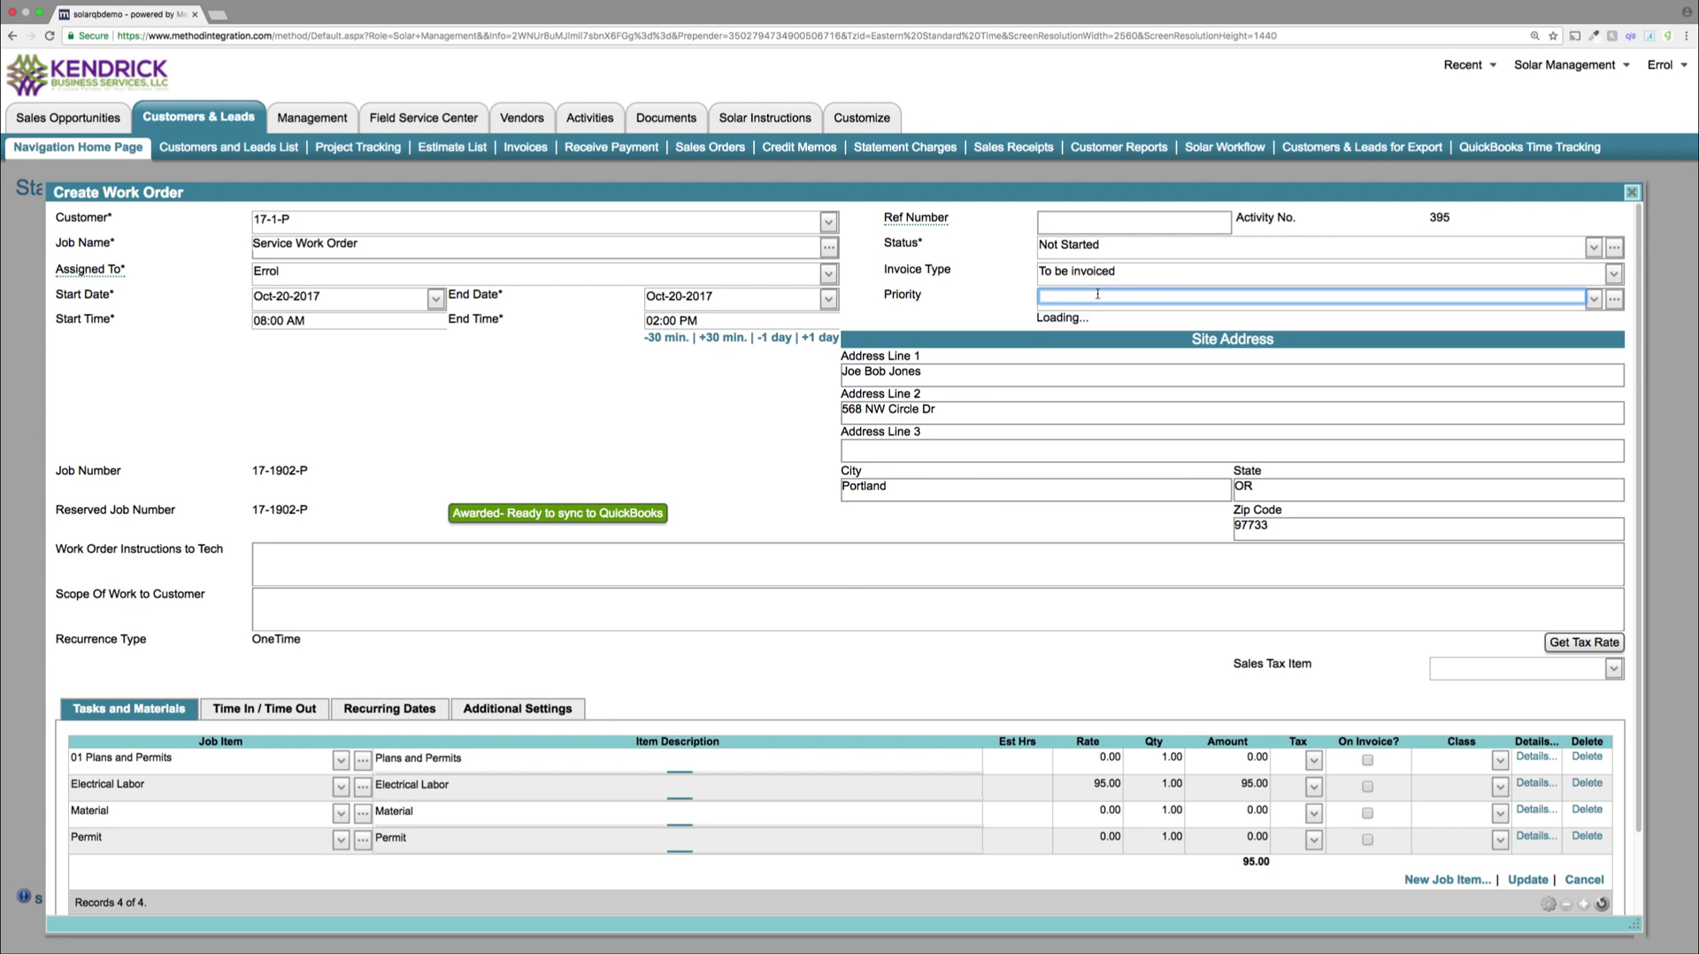
type("2-Medium")
- Enter technician instructions: check tripping Cutler Hammer 15 AMP single pole breaker, suspected overload, ballpark quote for another circuit and two duplex outlets, track time and material
left_click(790, 560)
type("Check Cutler Hammer 15 AMP Single pole breaker tripping. Joe Bob suspects overload on circuit. Gave him a ballpark quote to add another circuit and two duplex outlets. Track time and material.")
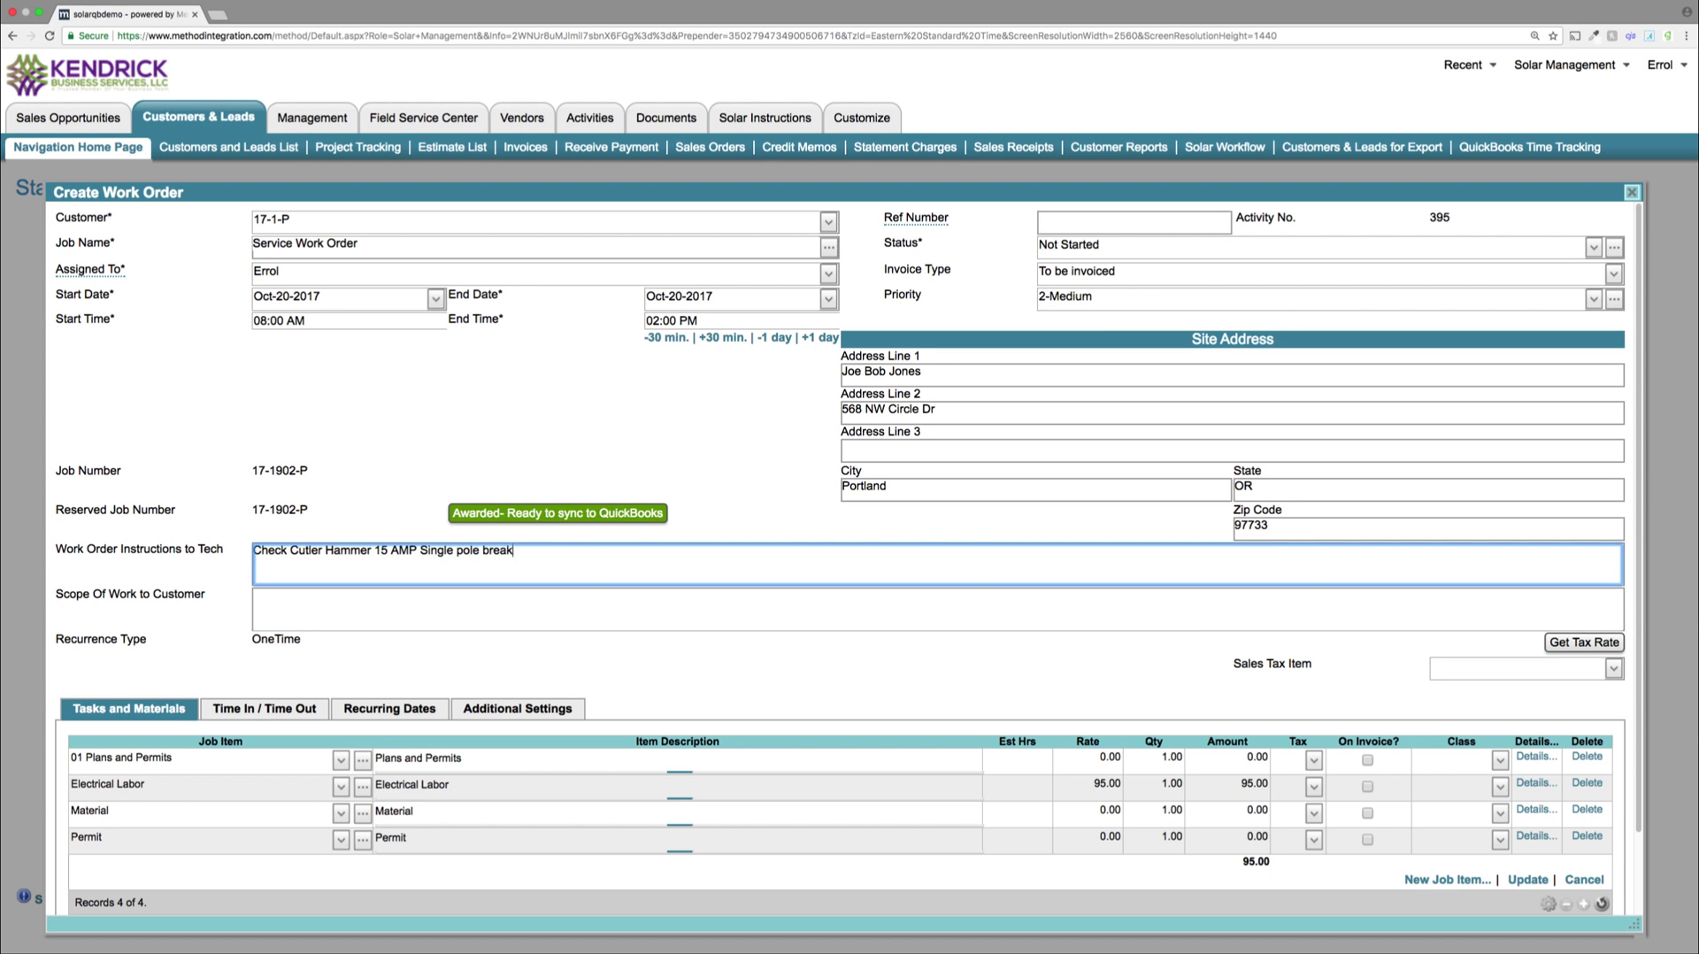
- Enter the customer scope: add 20 AMP SP circuit to existing panel, (2) additional 20 AMP duplex outlets, estimate needing site visit, based on time and materials
left_click(762, 616)
type("Add 20 AMP SP Circuit to existing panel.")
key("Return")
type("Add (2) additional 20 AMP duplex outlets.")
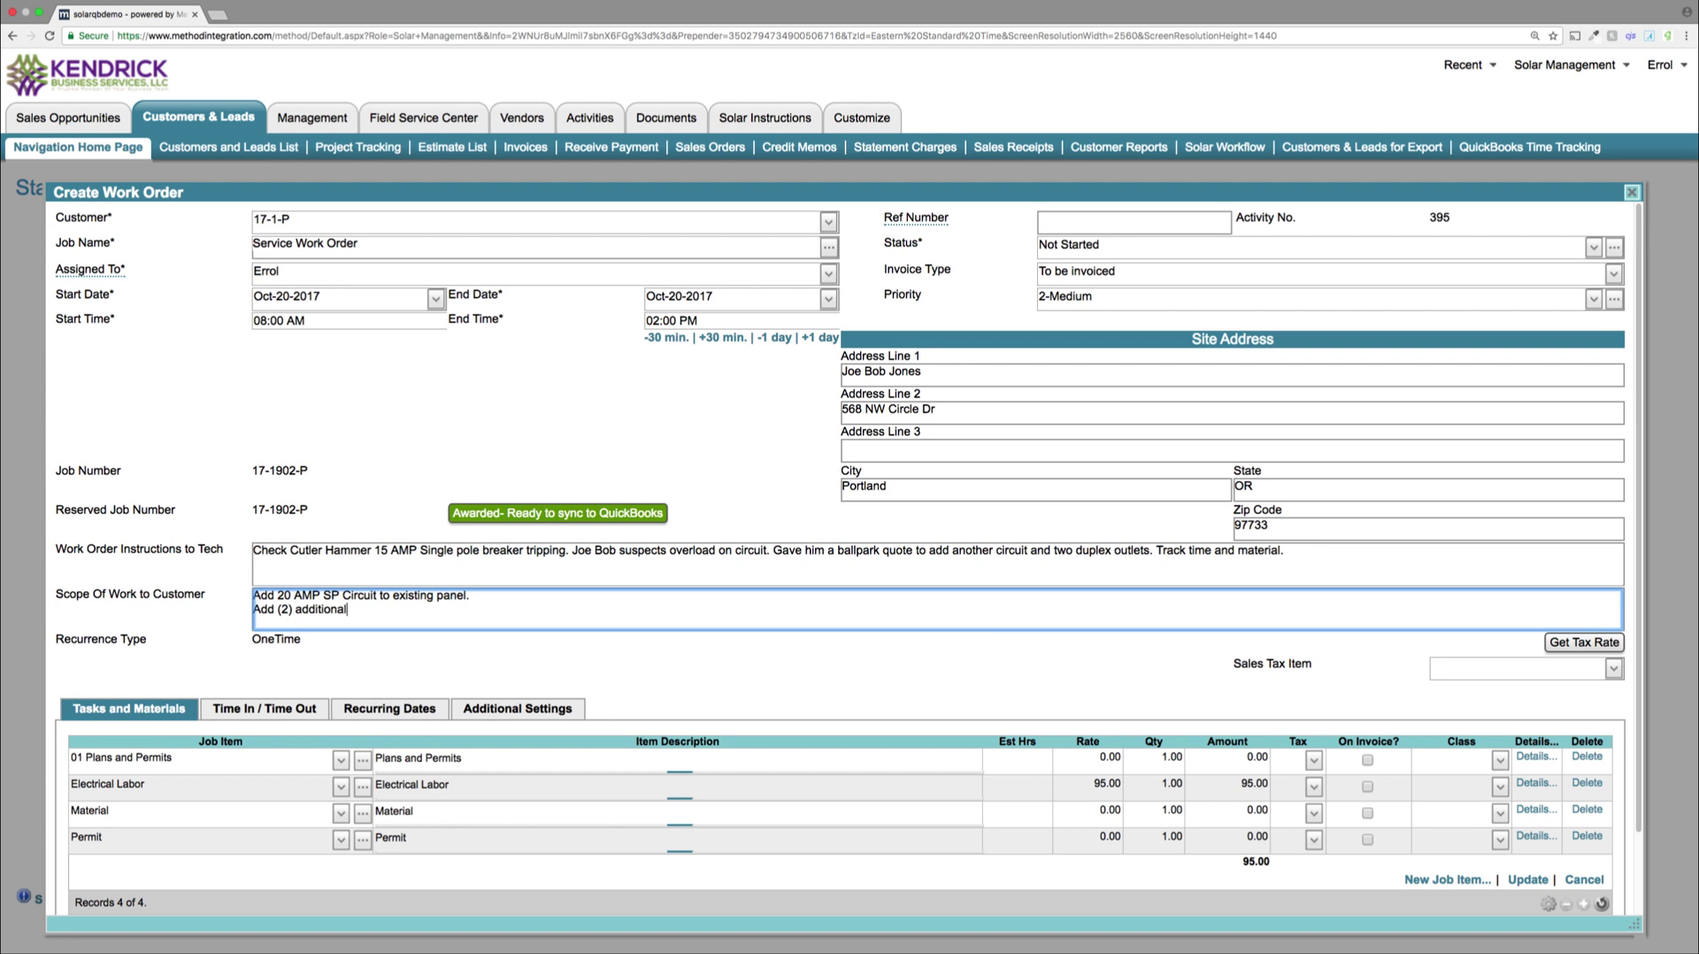
key("Return")
type("ESTIMATE - SITE VISIT NEEDED TO DETERMINE ACTUAL WILL BE BASED ON TIME AND MATERIALS")
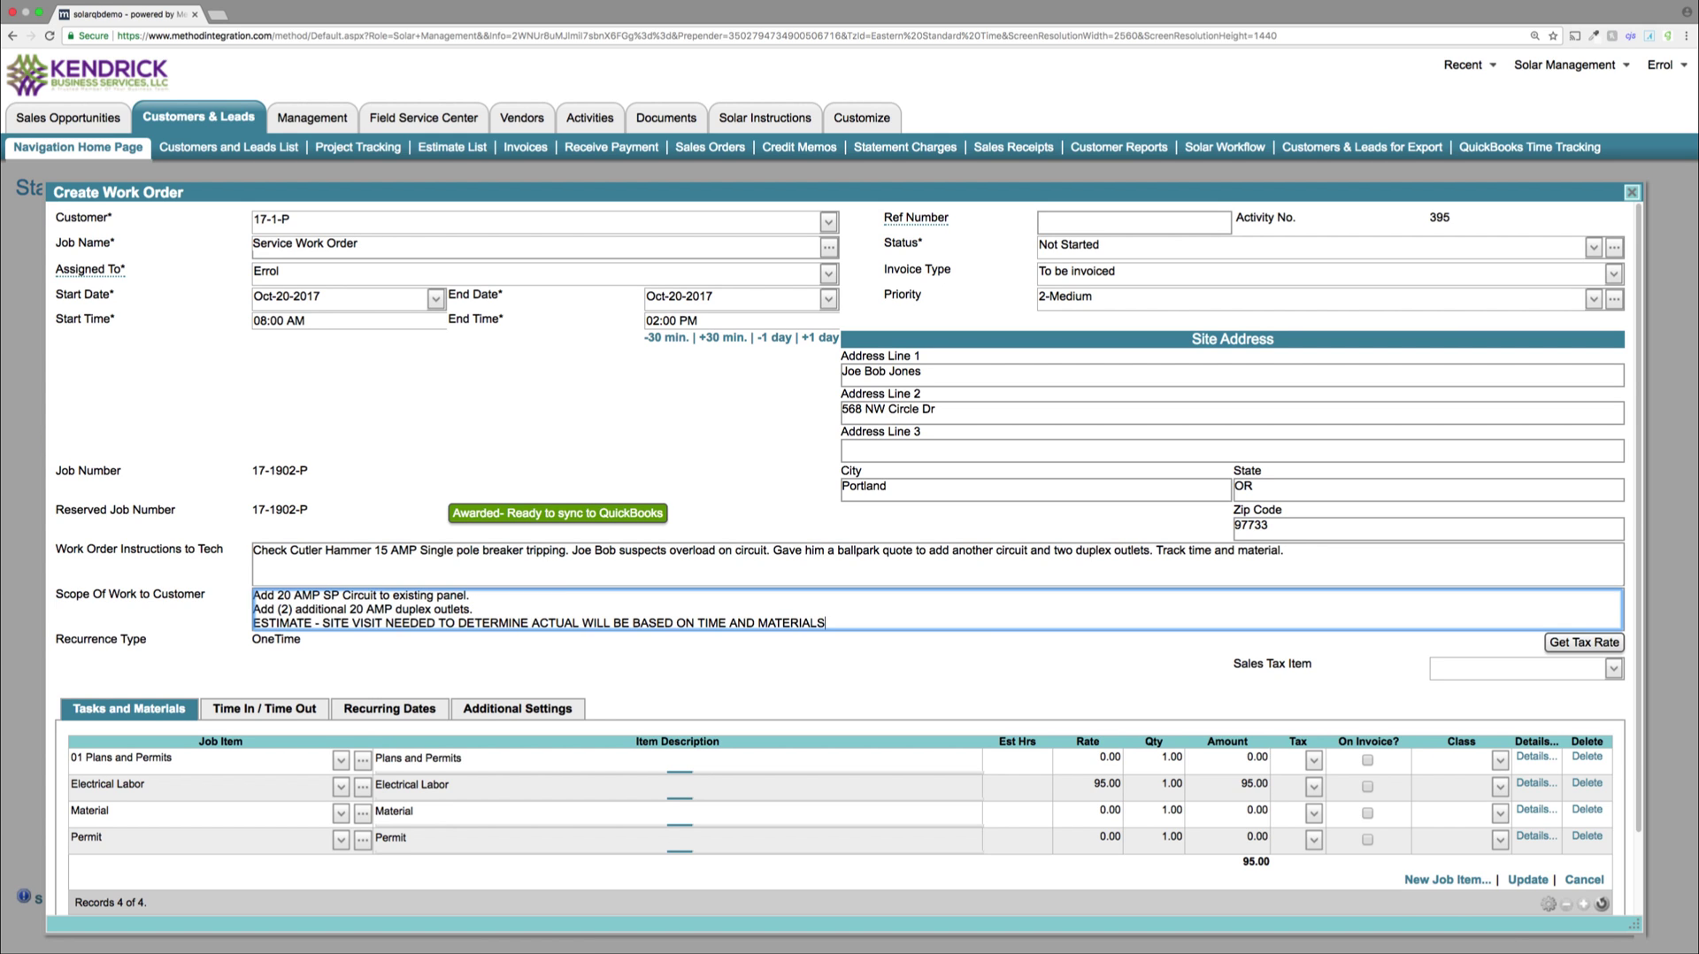
- Delete the Plans and Permits item, and update Electrical Labor to 6 hours at rate 130, Material to 150 and Permit to 120
left_click(1587, 756)
left_click(1017, 757)
type("6")
key("Tab")
type("130")
key("Down")
type("150")
key("Down")
type("120")
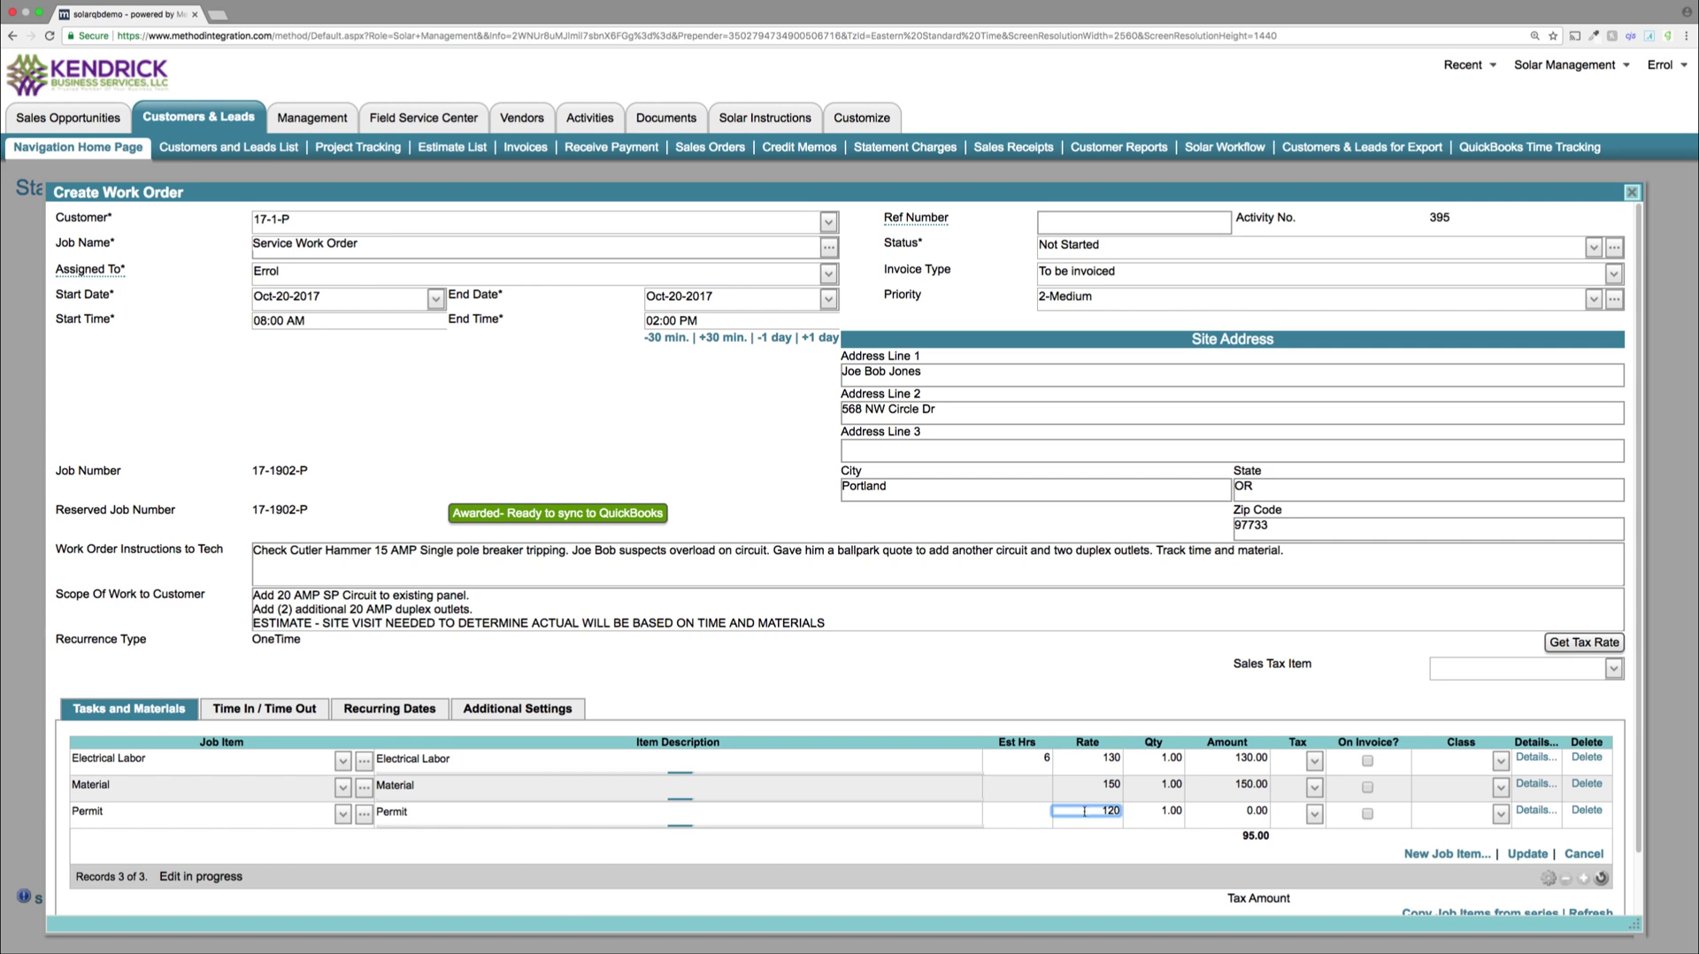
left_click(1528, 853)
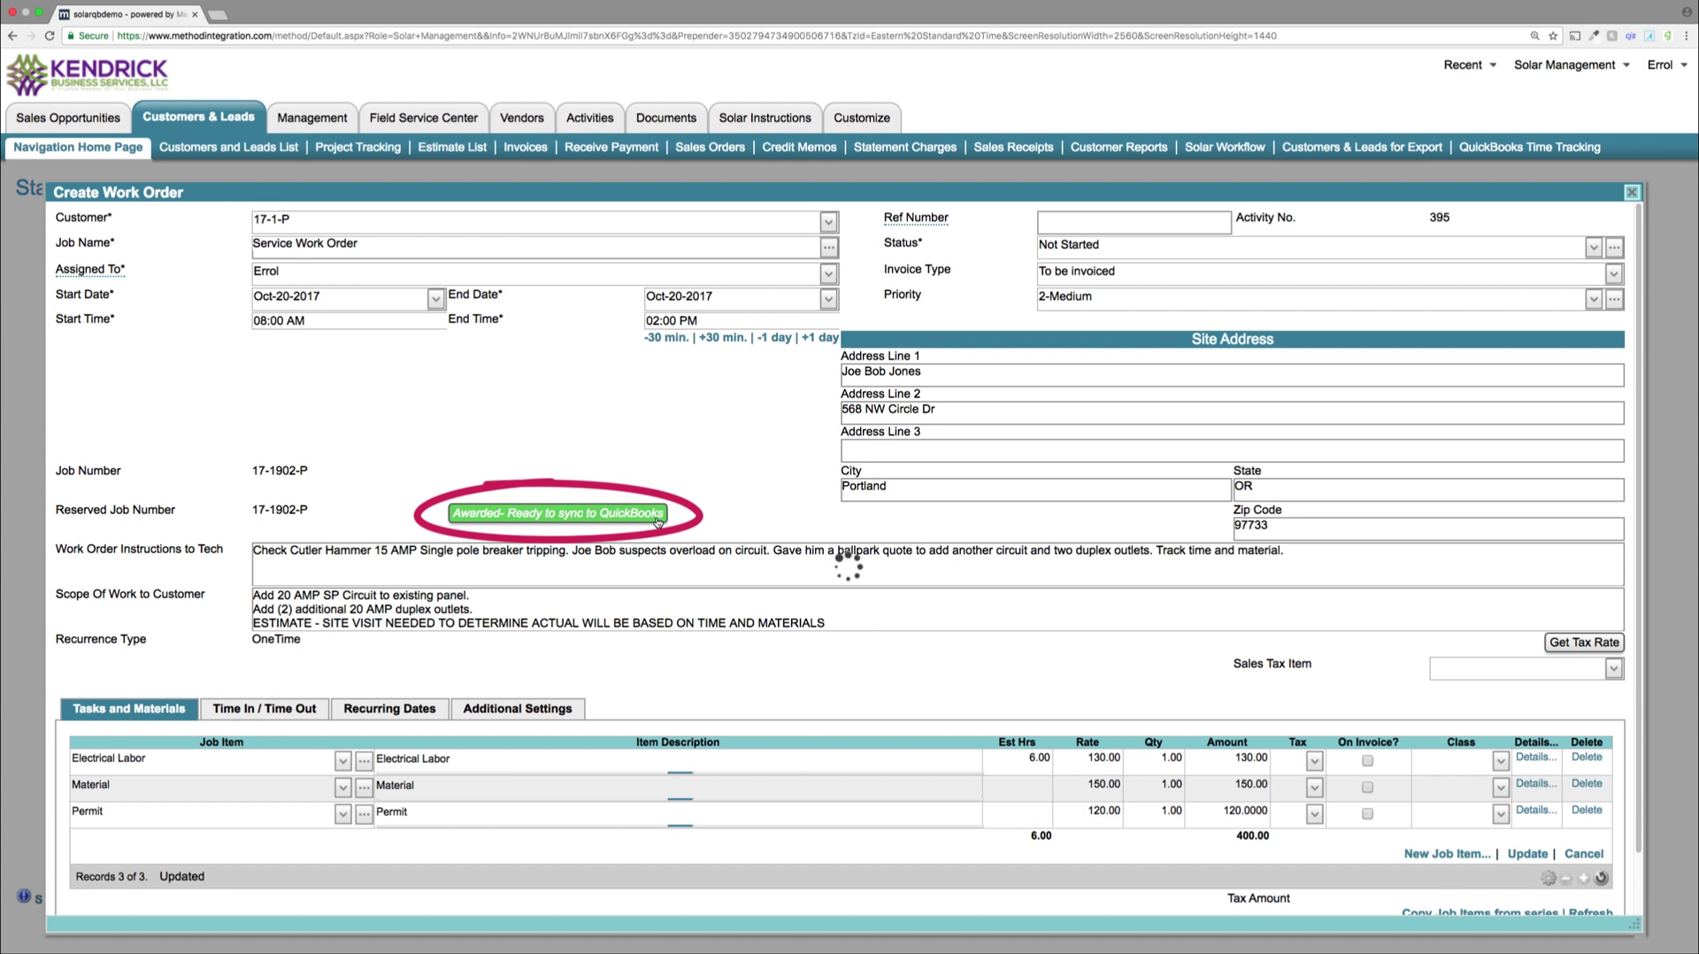
- Mark the work order as awarded and ready to sync to QuickBooks, and save and close it
left_click(658, 522)
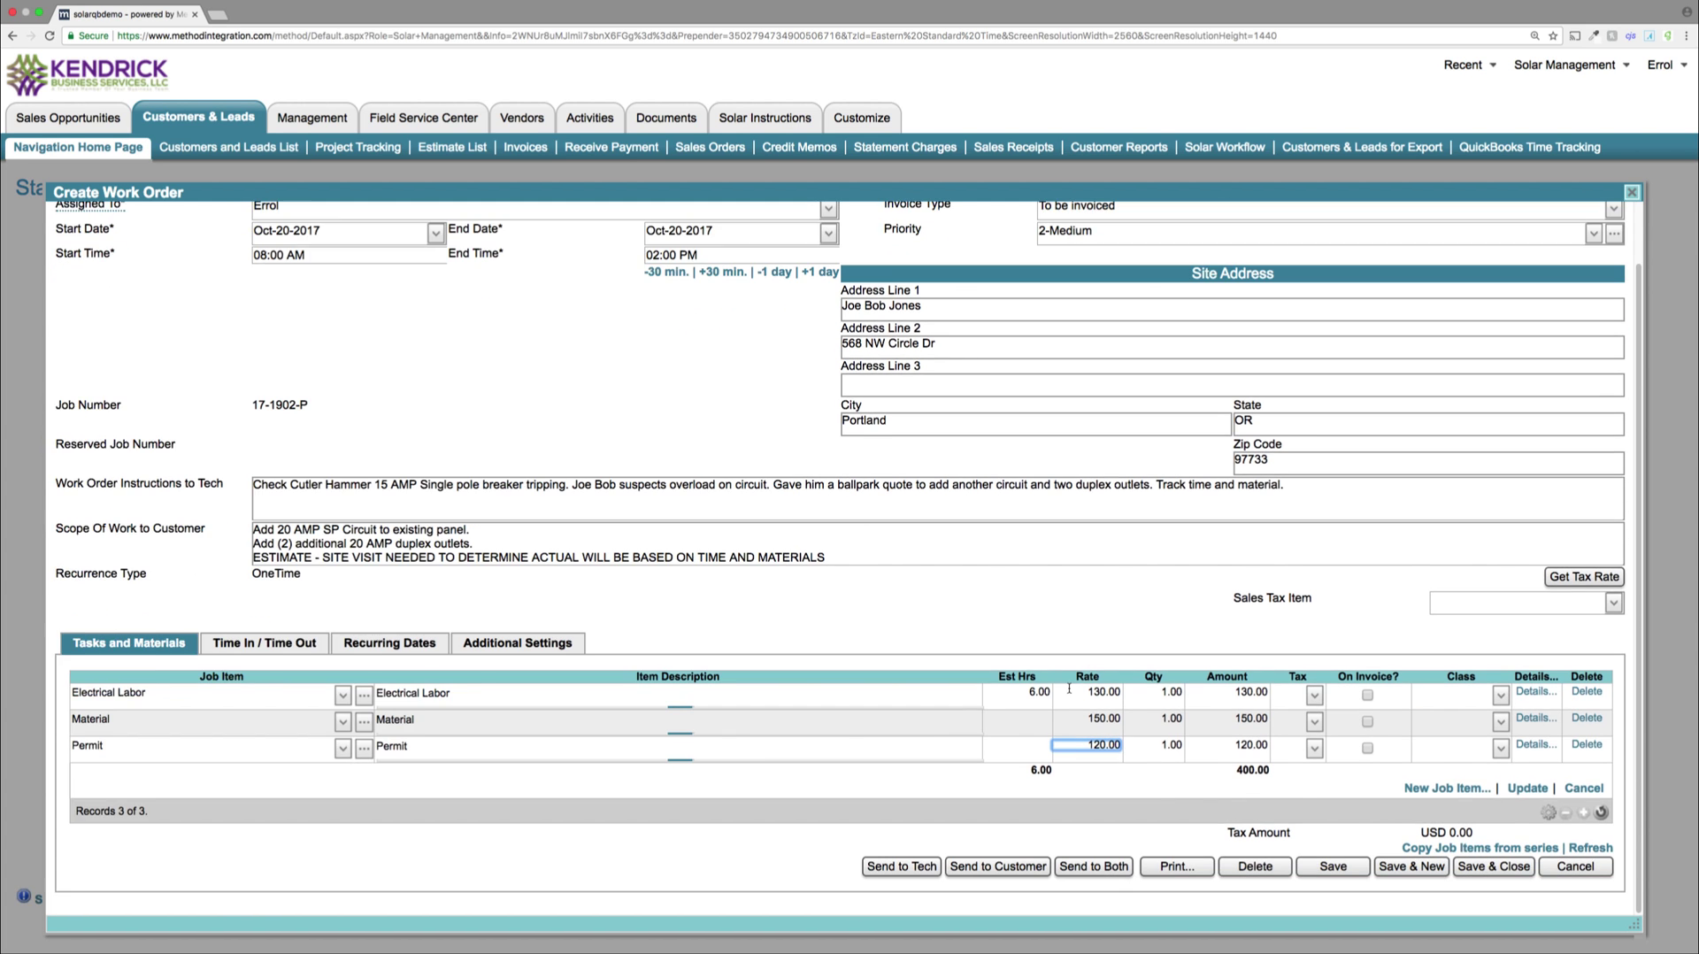
scroll(1078, 692, "down", 2)
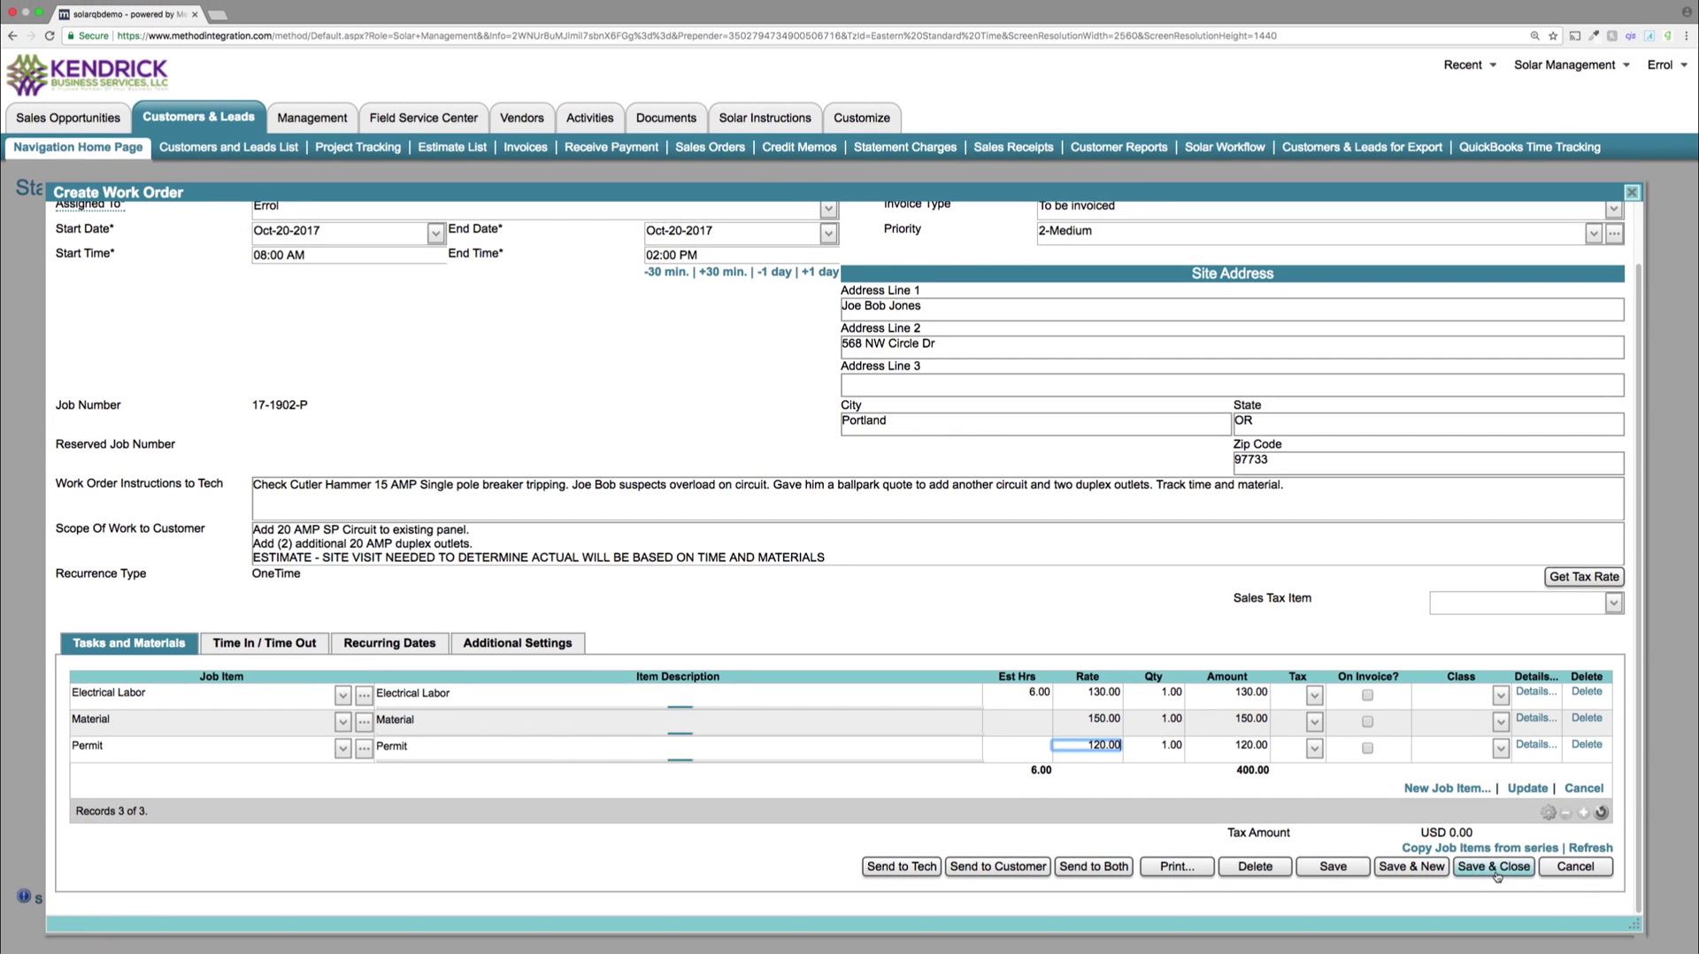
left_click(1420, 828)
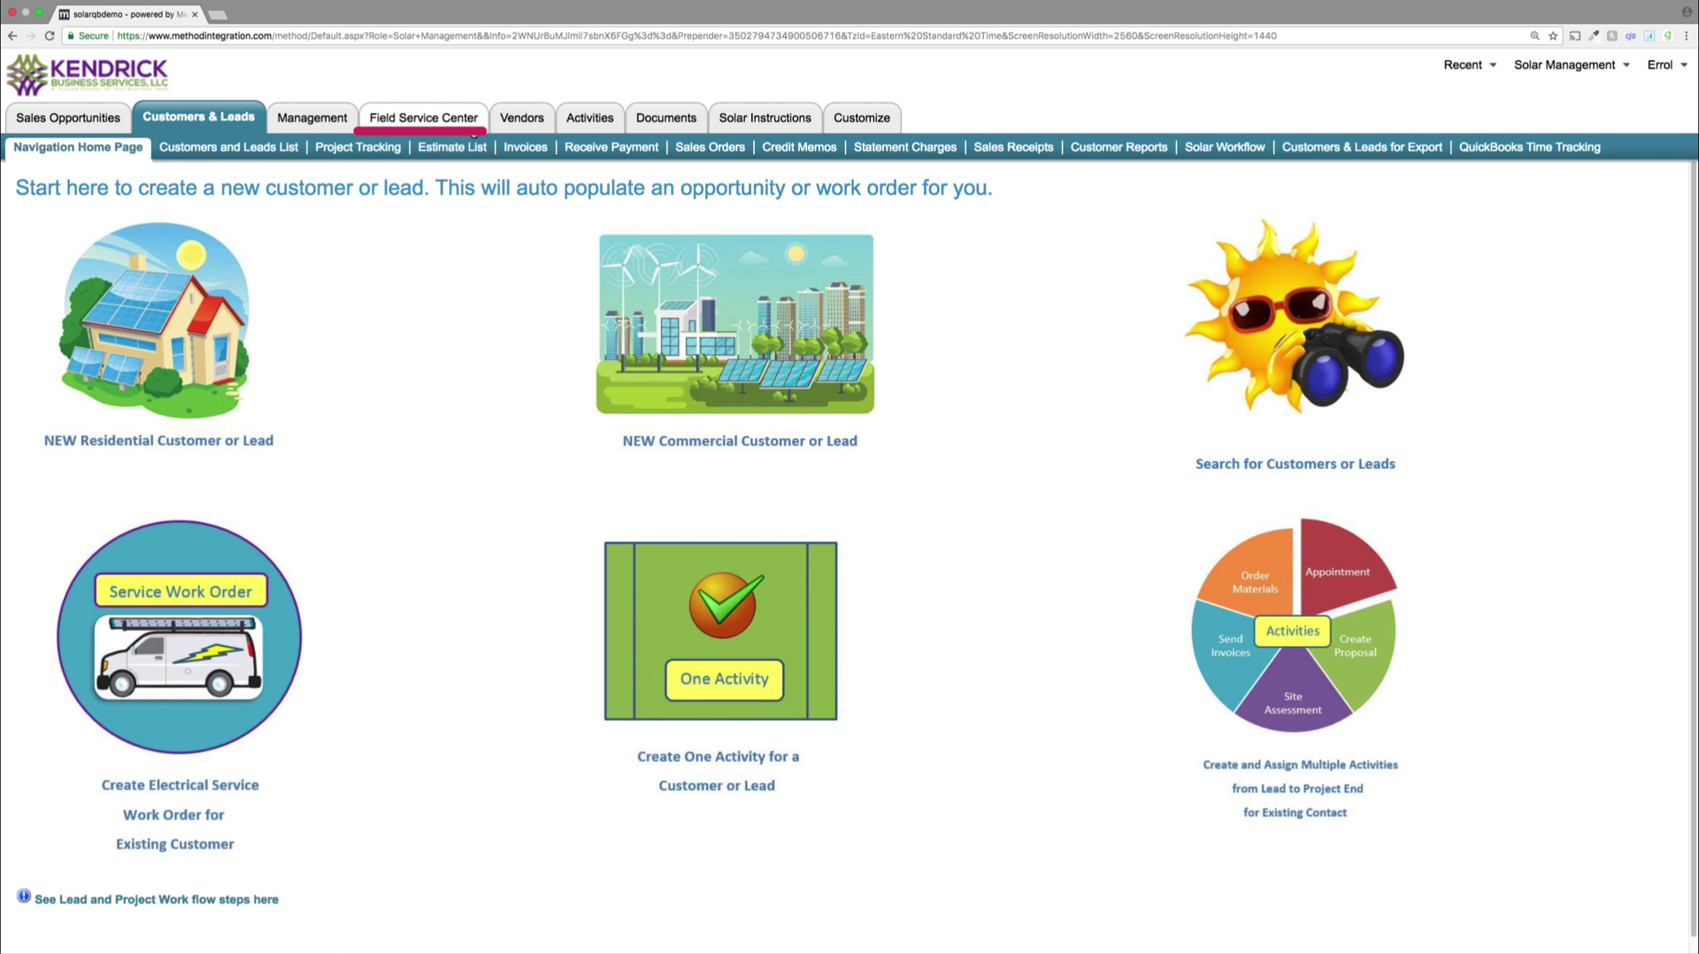
- Open the Field Services Calendar and change the October 20 service work order's status to In Progress
left_click(469, 124)
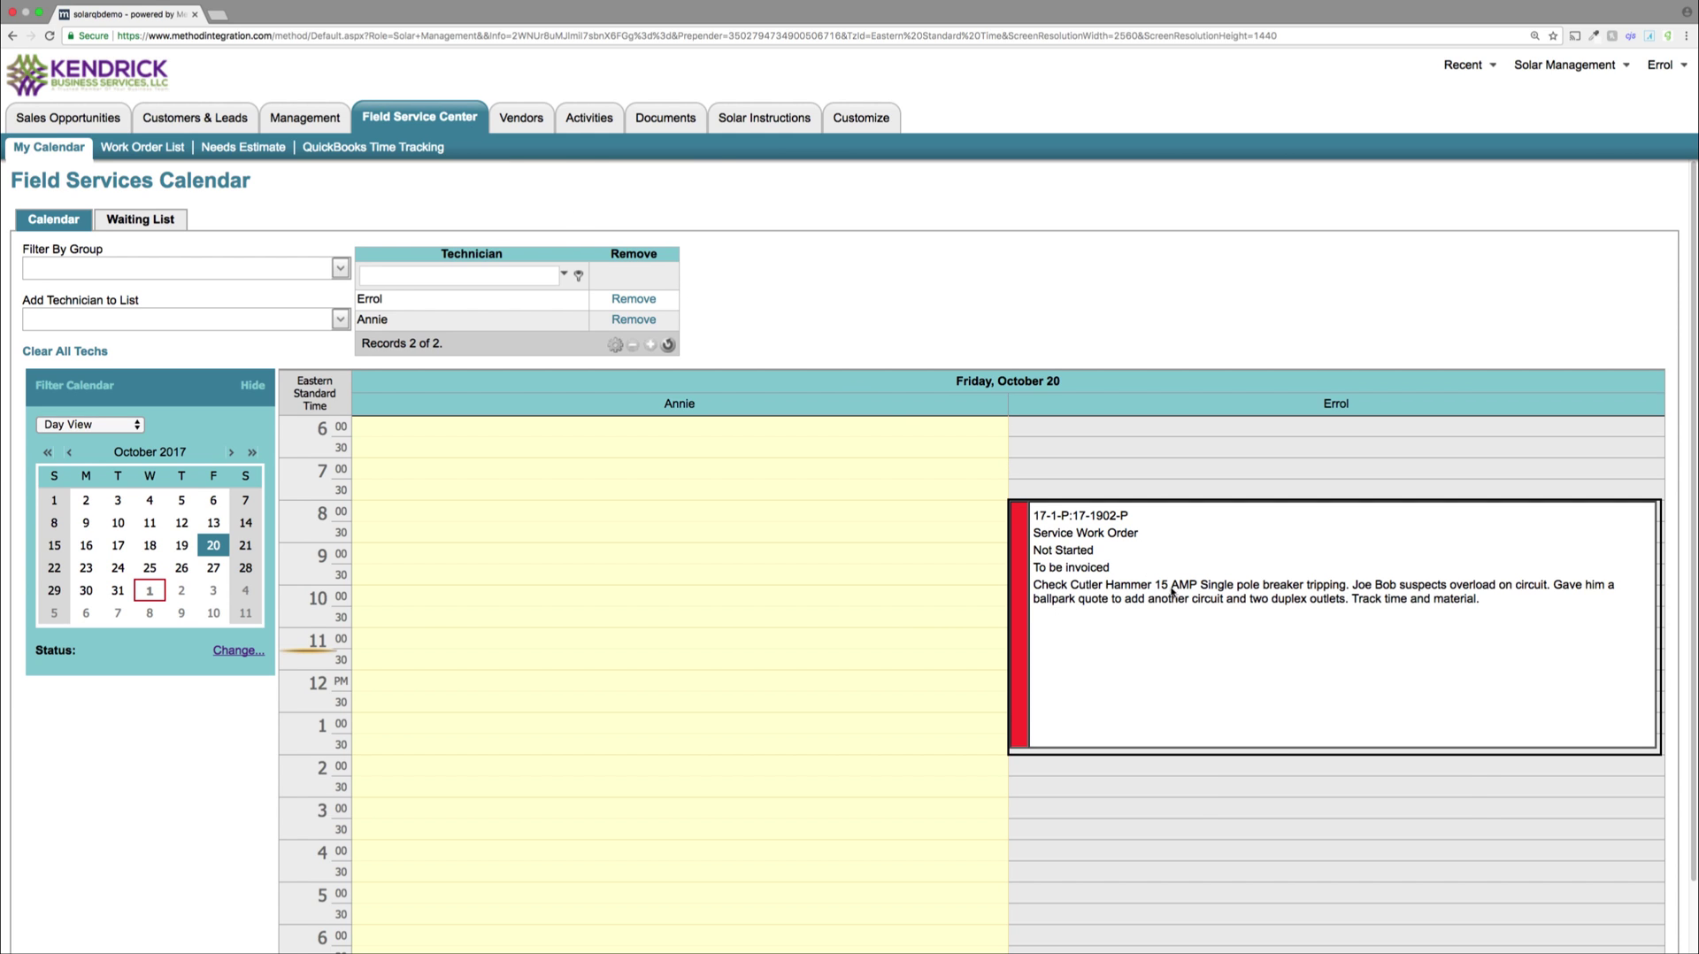
mouse_move(1226, 657)
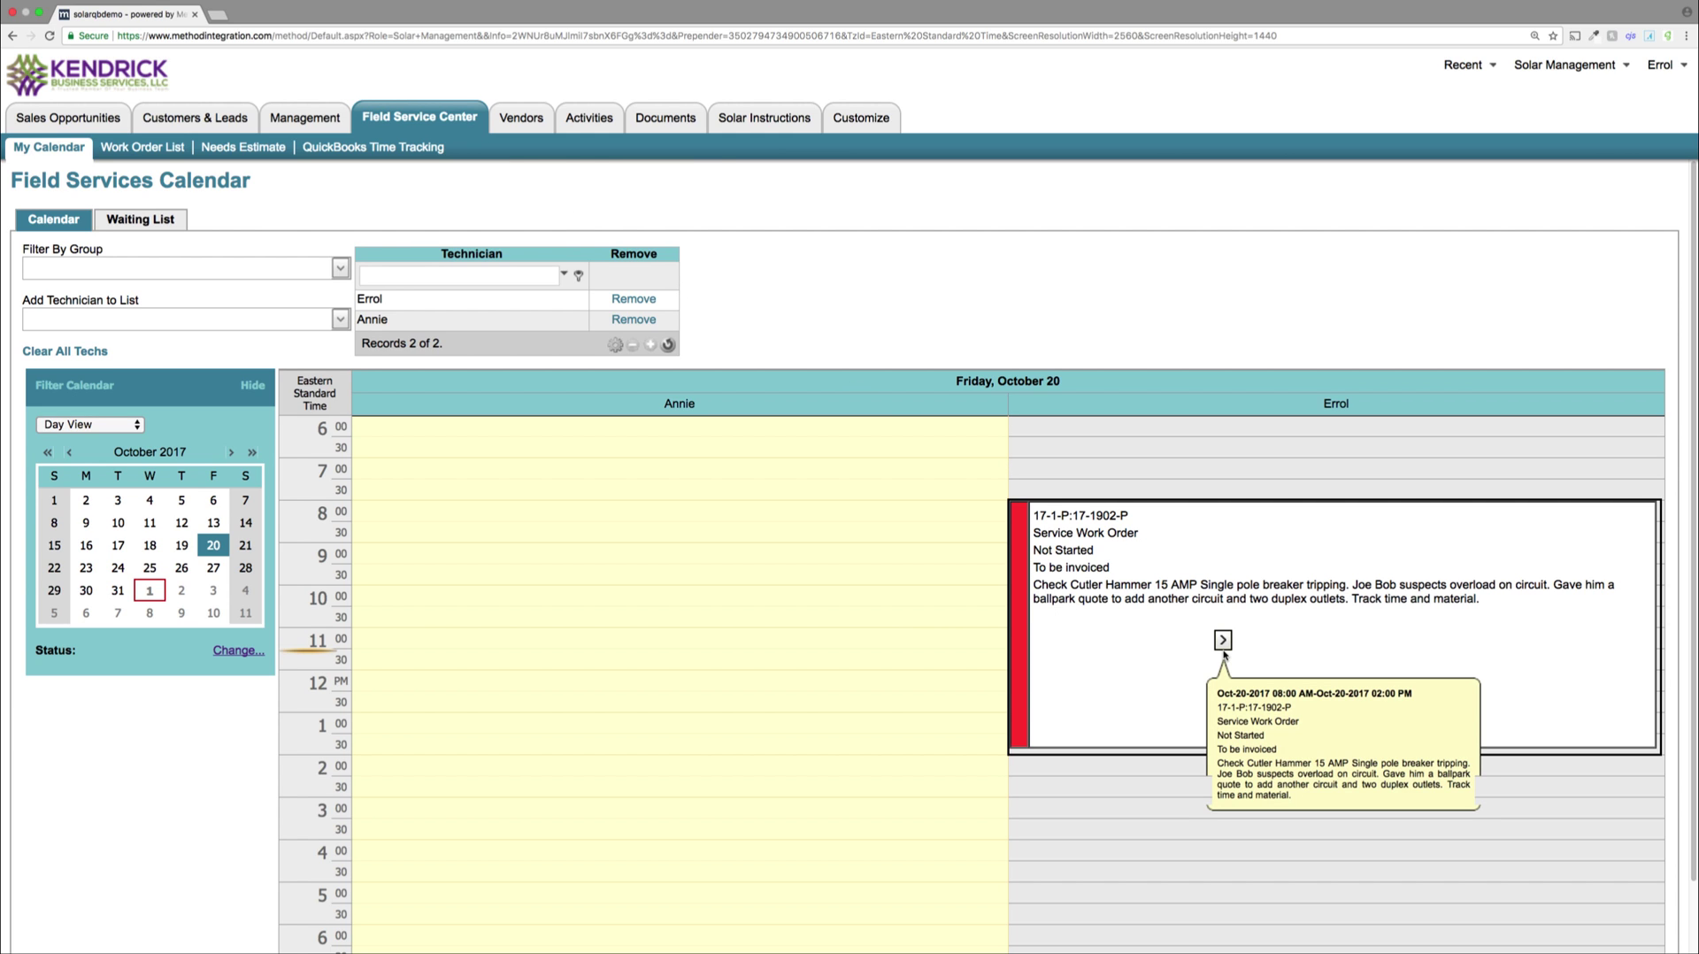
left_click(1224, 641)
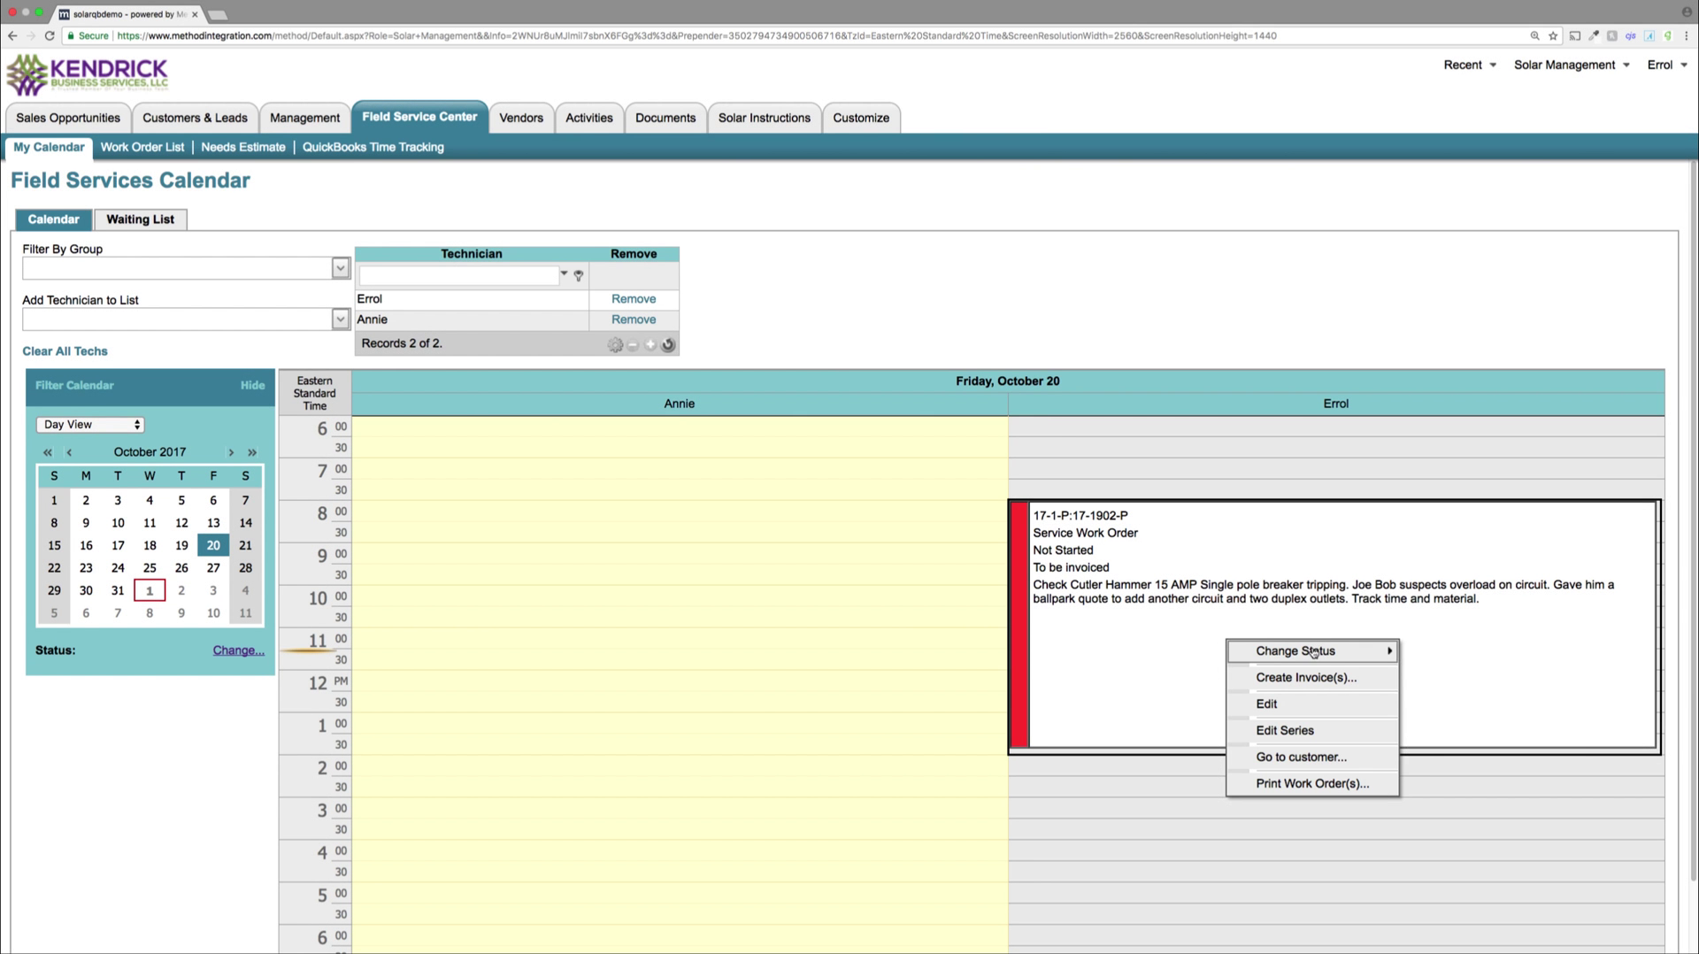
mouse_move(1346, 651)
left_click(1477, 724)
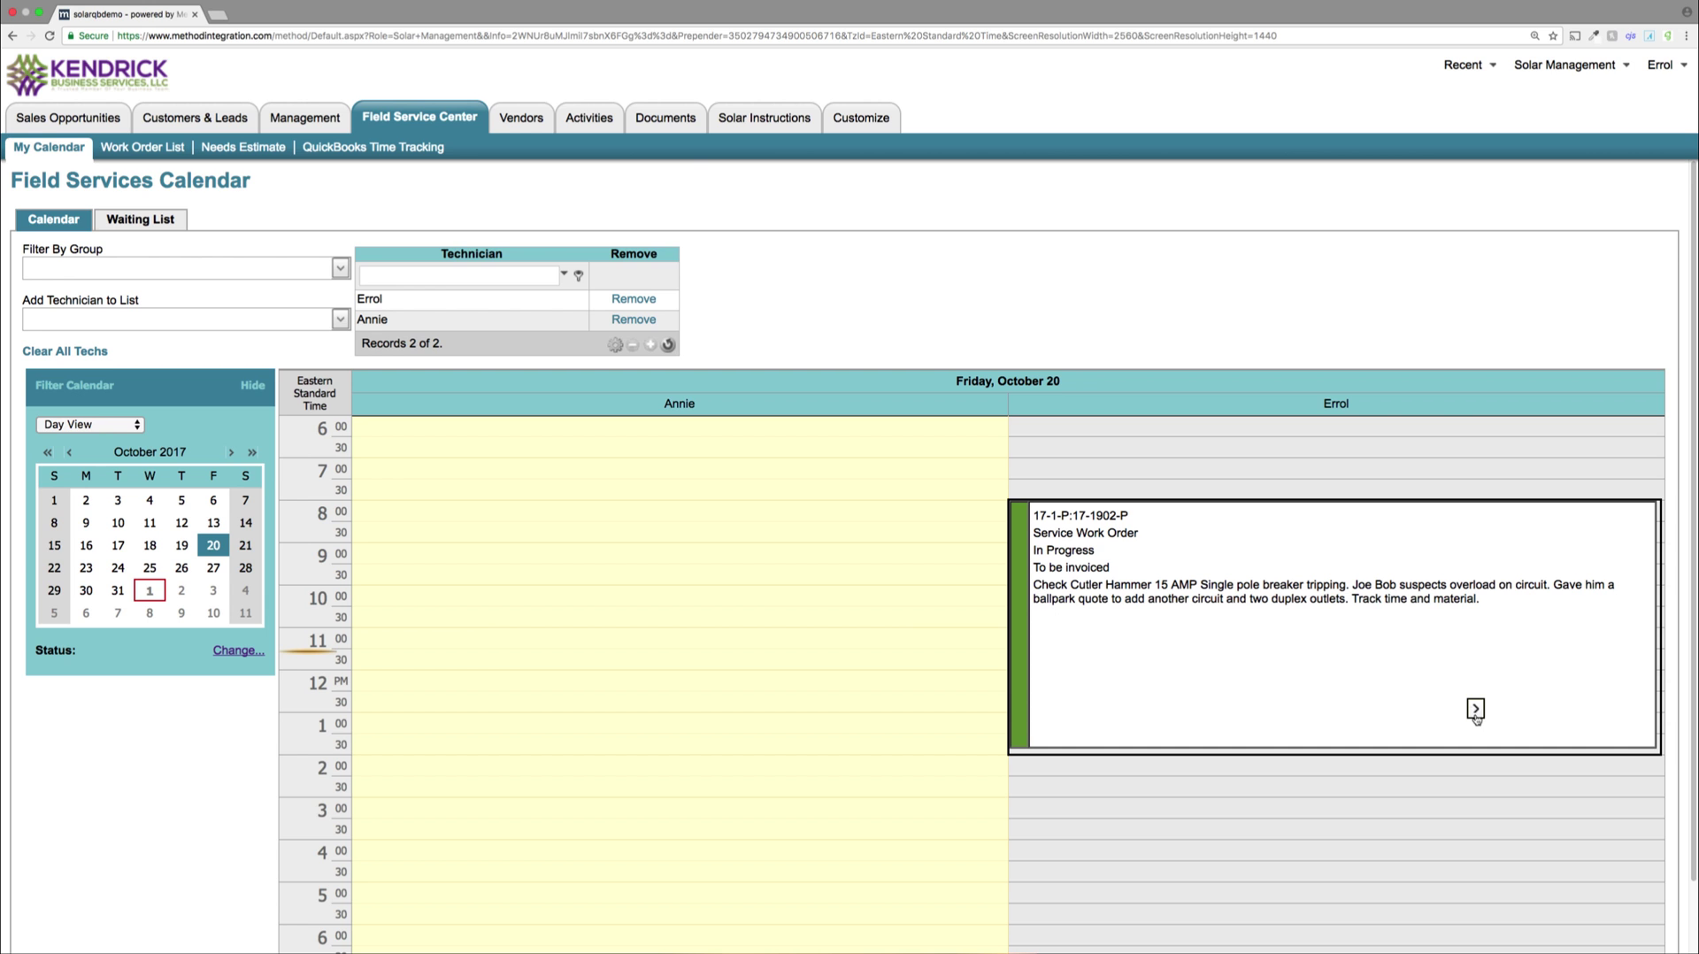
- Change the service work order's status to Completed in the calendar
left_click(1475, 709)
mouse_move(1521, 727)
left_click(1423, 752)
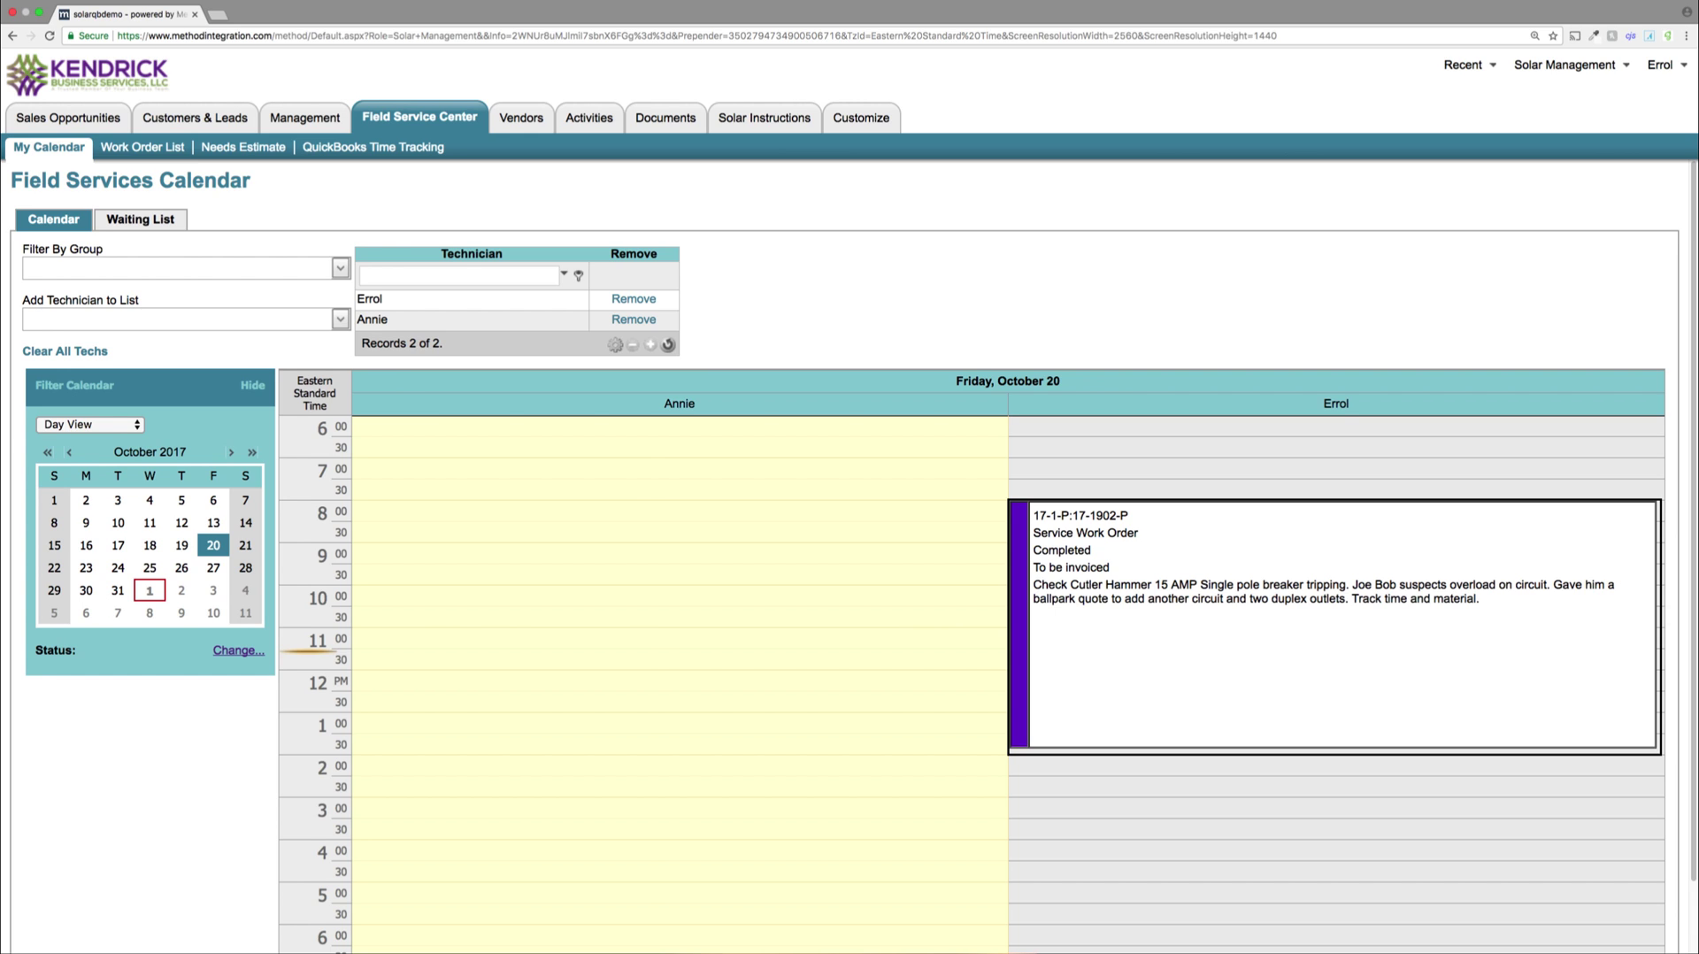
left_click(1188, 659)
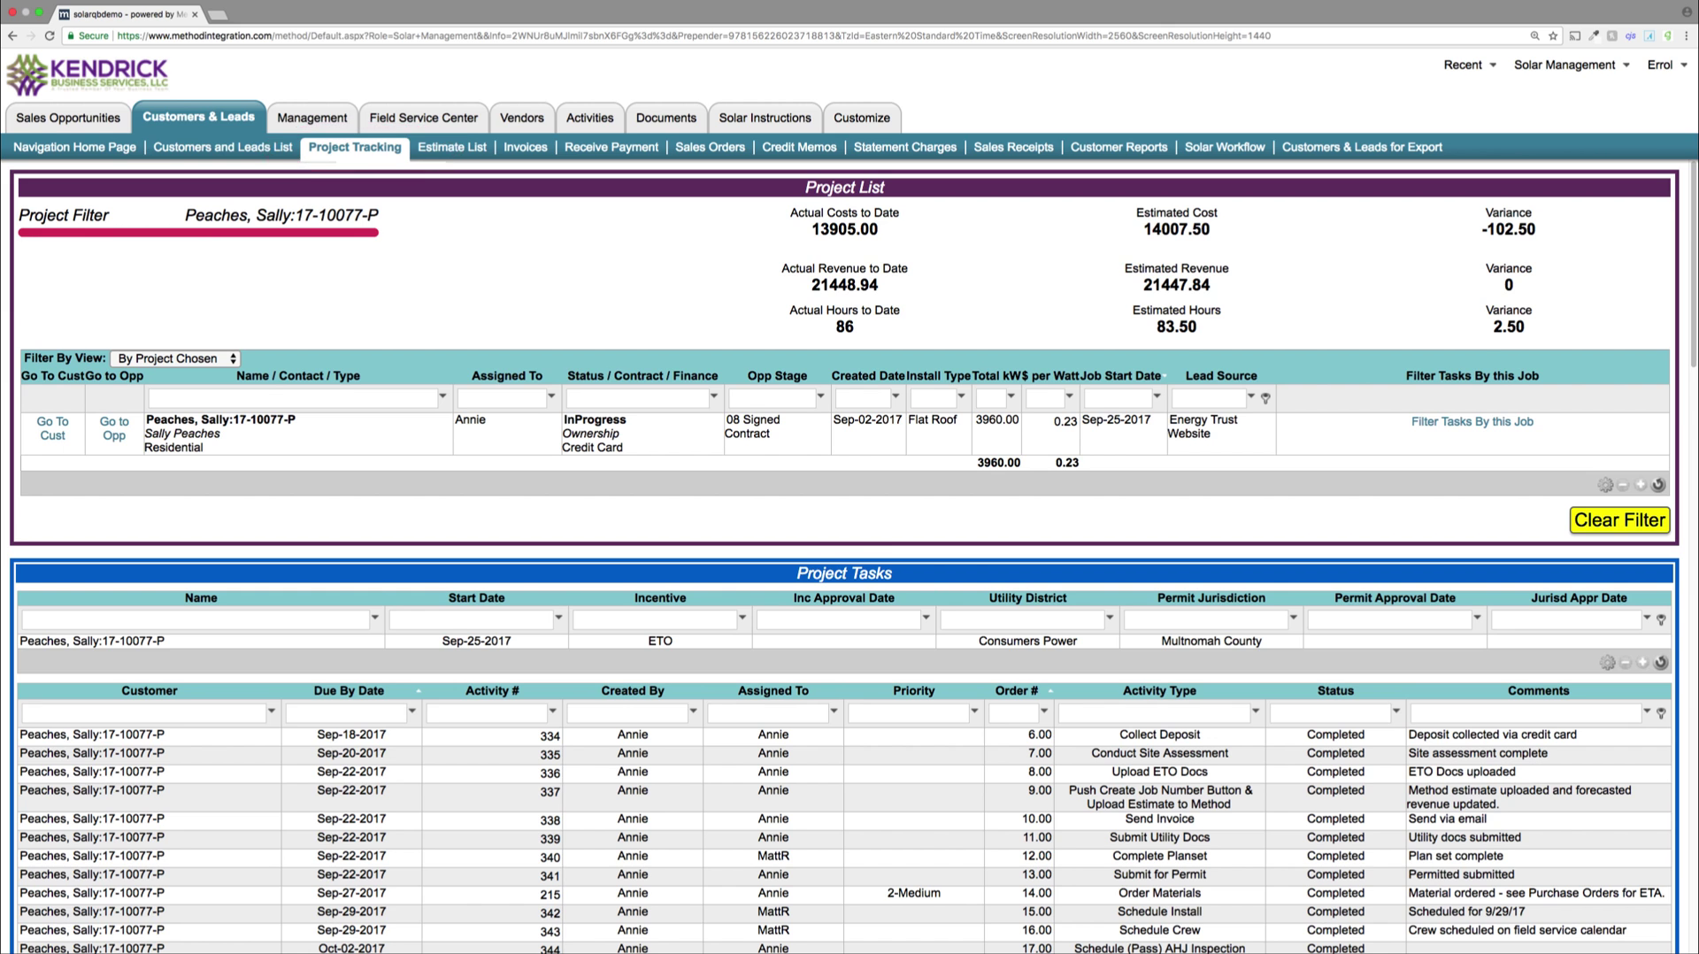
- Review the solar job's project tasks, invoice and estimate tracking in Project Tracking, and filter the tasks by this job
scroll(889, 549, "down", 1)
scroll(889, 549, "down", 5)
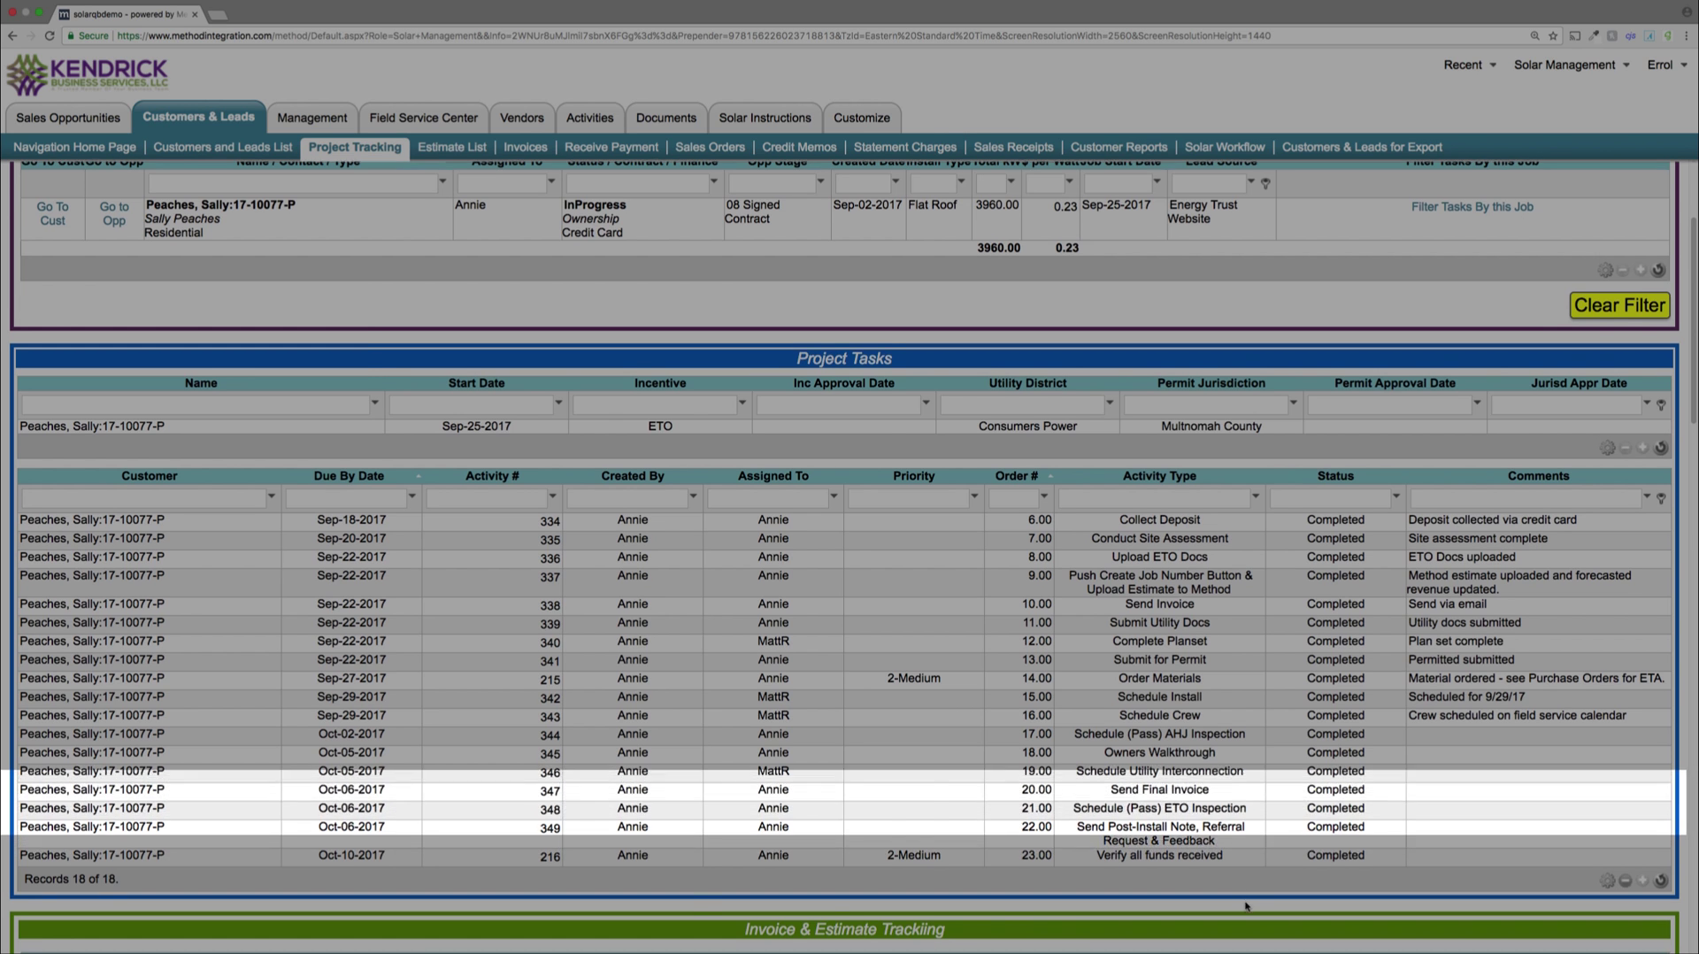
scroll(1245, 905, "down", 12)
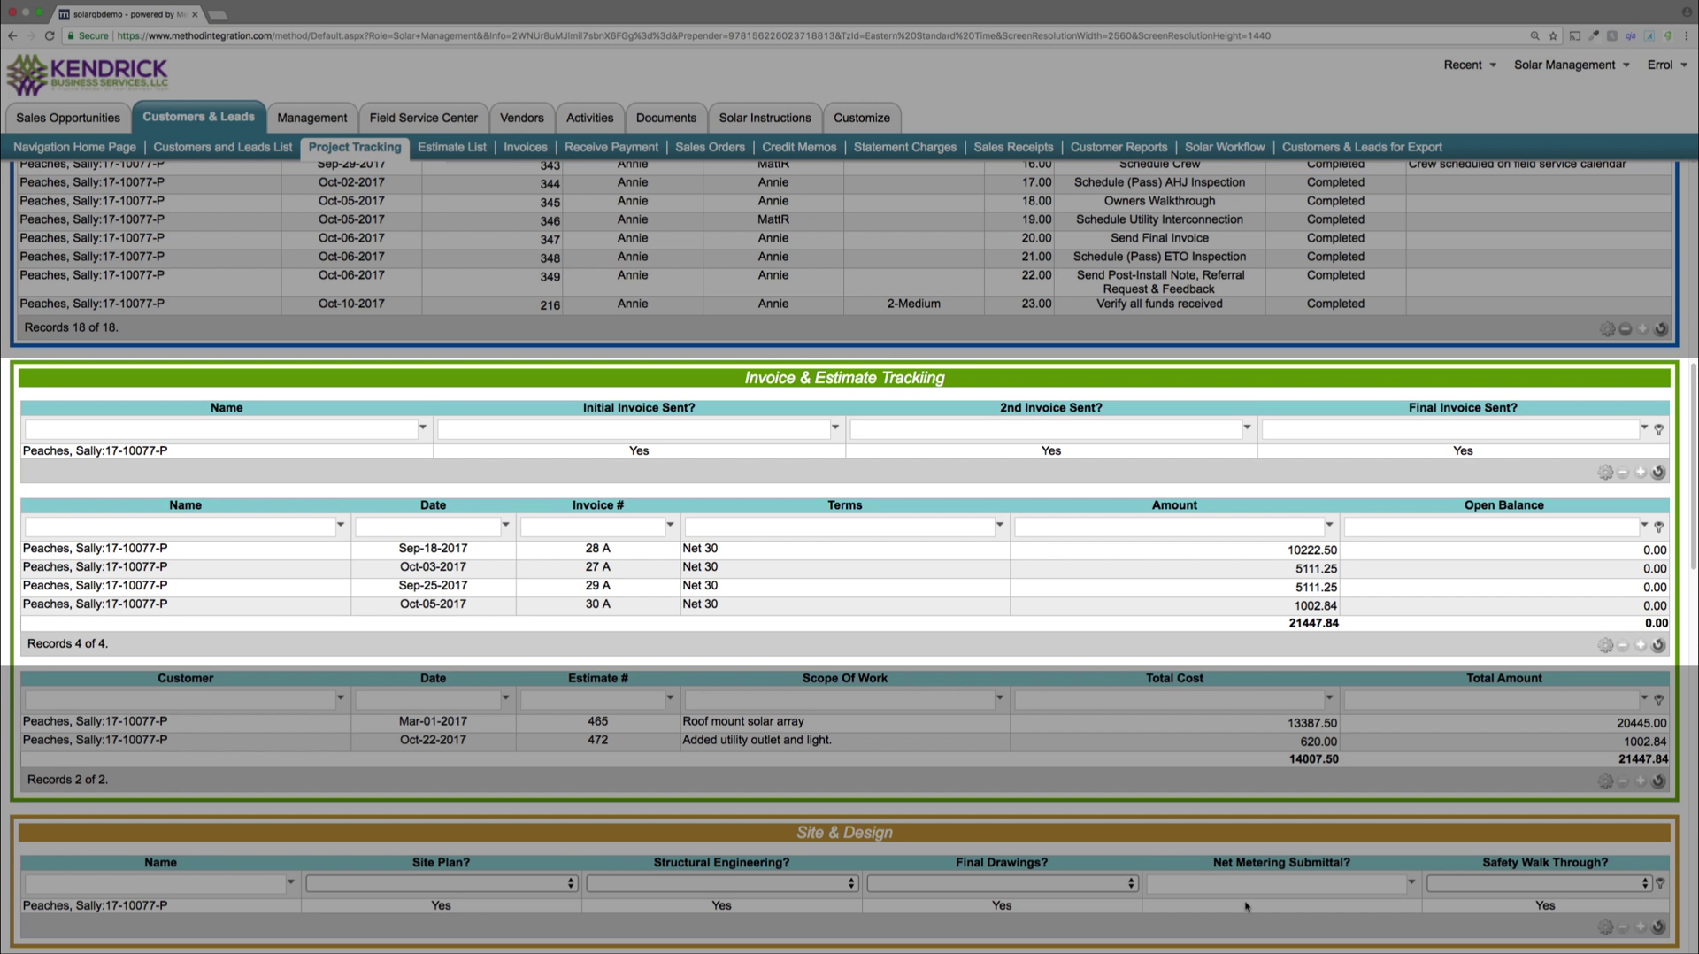
scroll(1245, 905, "up", 16)
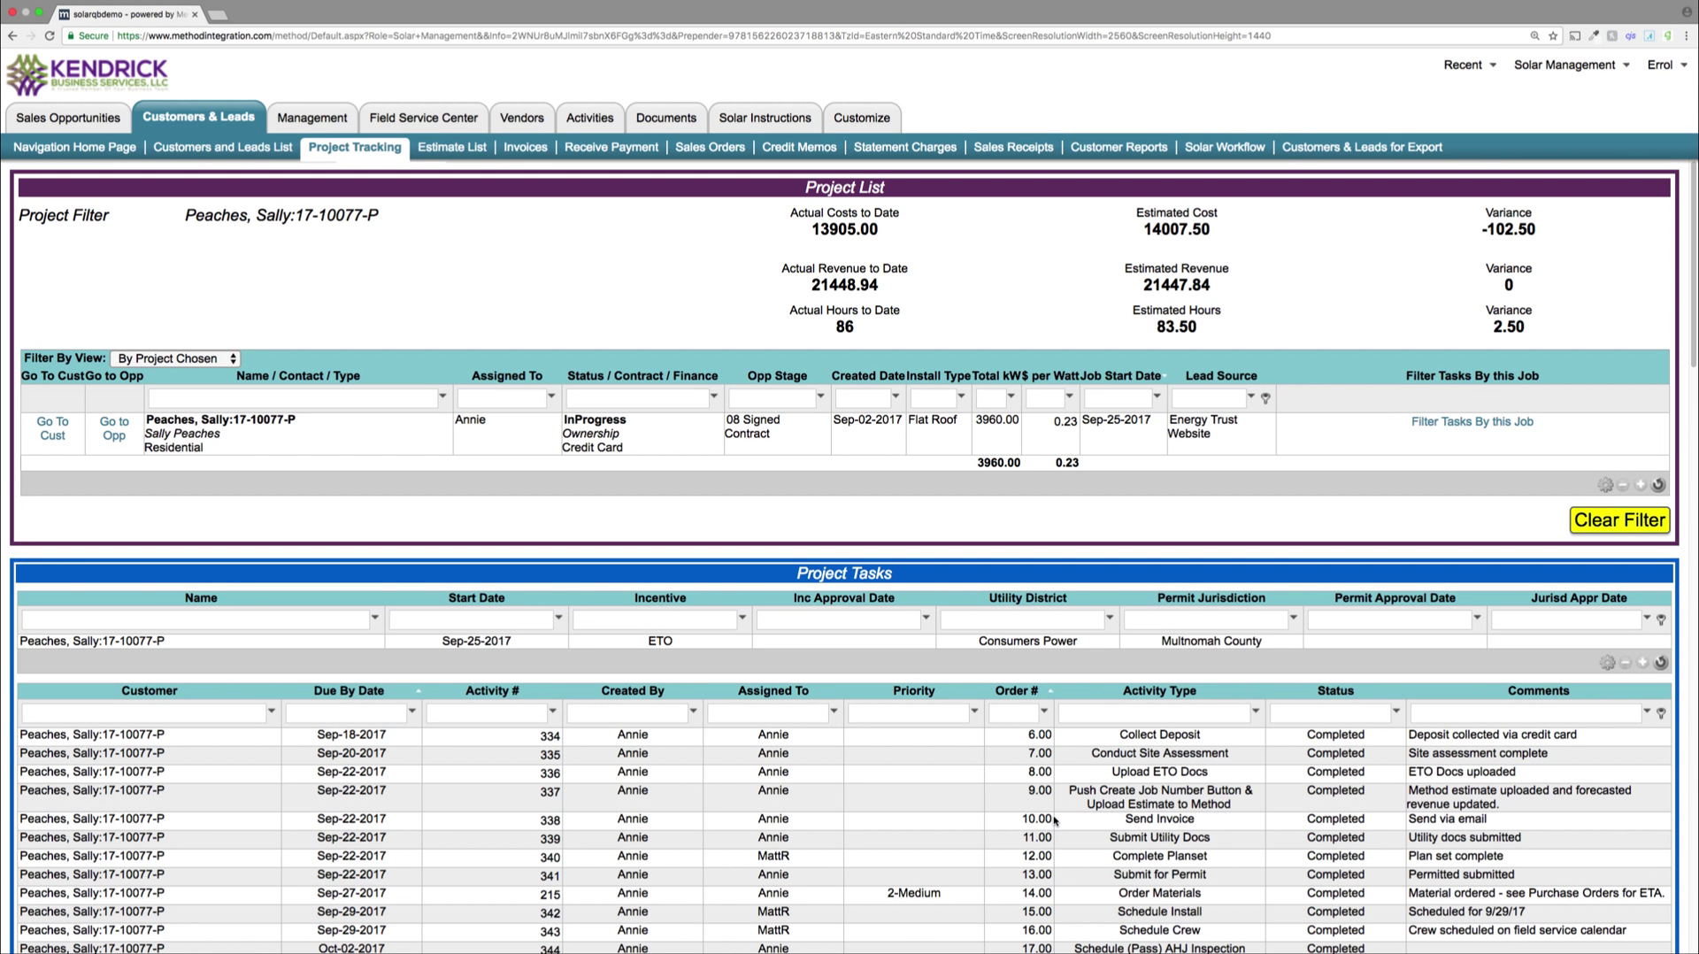
left_click(1472, 421)
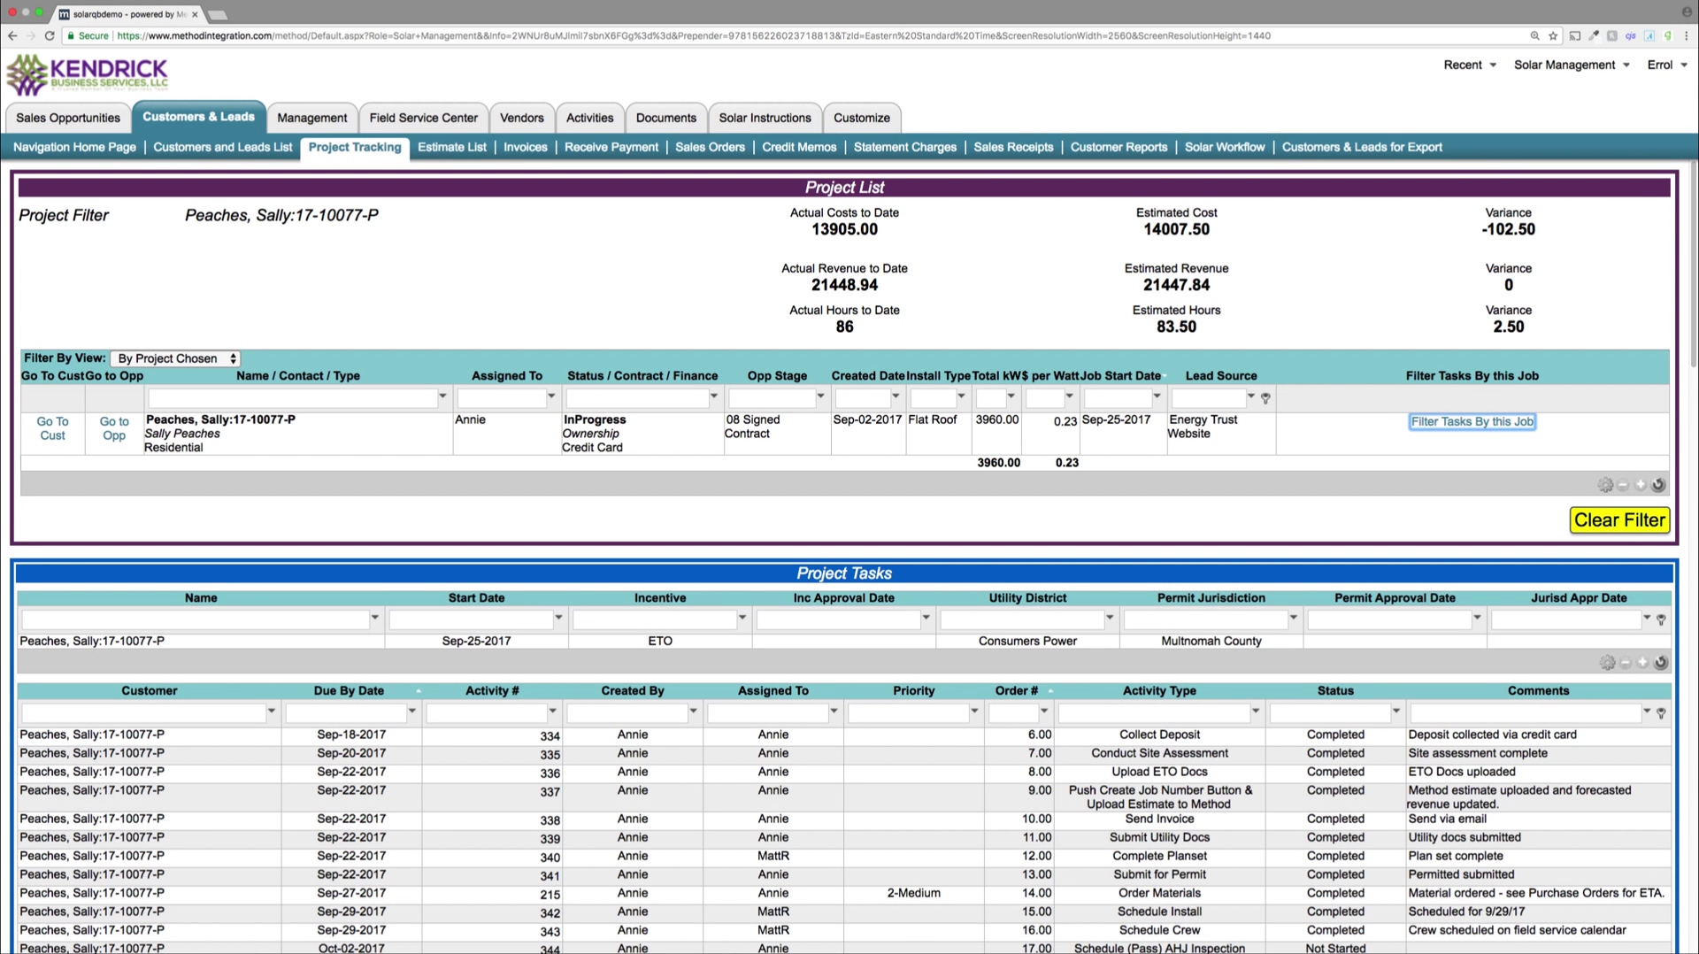
- Open the Management Dashboard and review team activities, awarded and invoiced jobs, and the current month forecast and goals
left_click(311, 118)
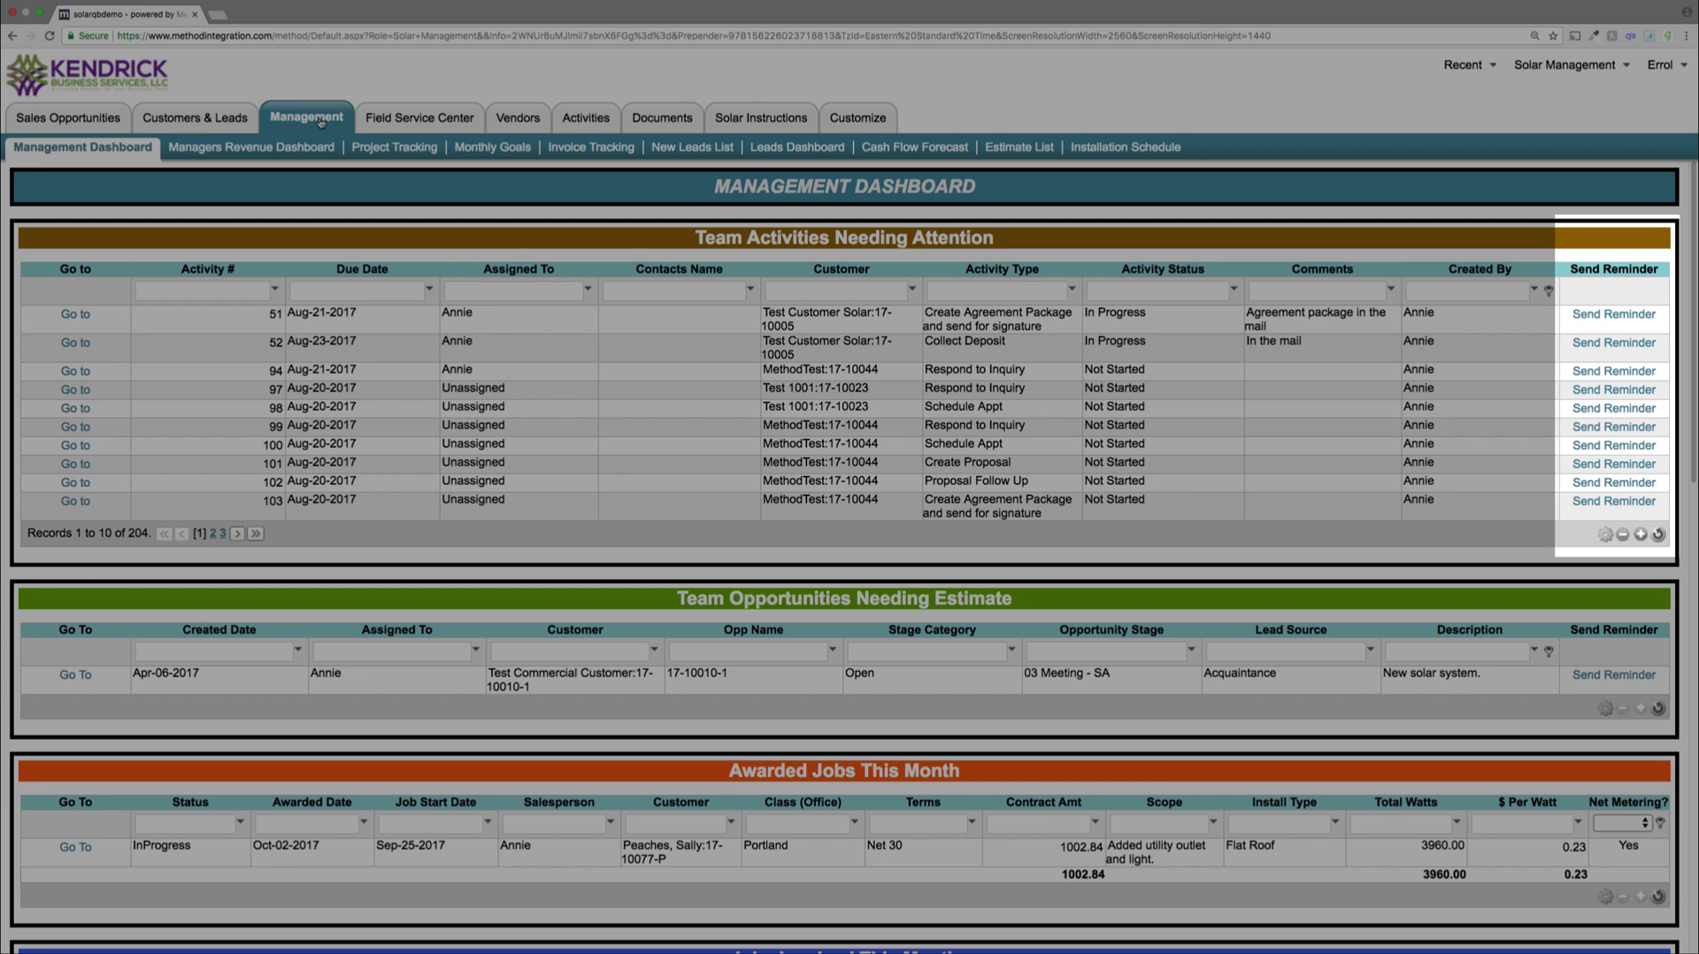
scroll(722, 546, "down", 5)
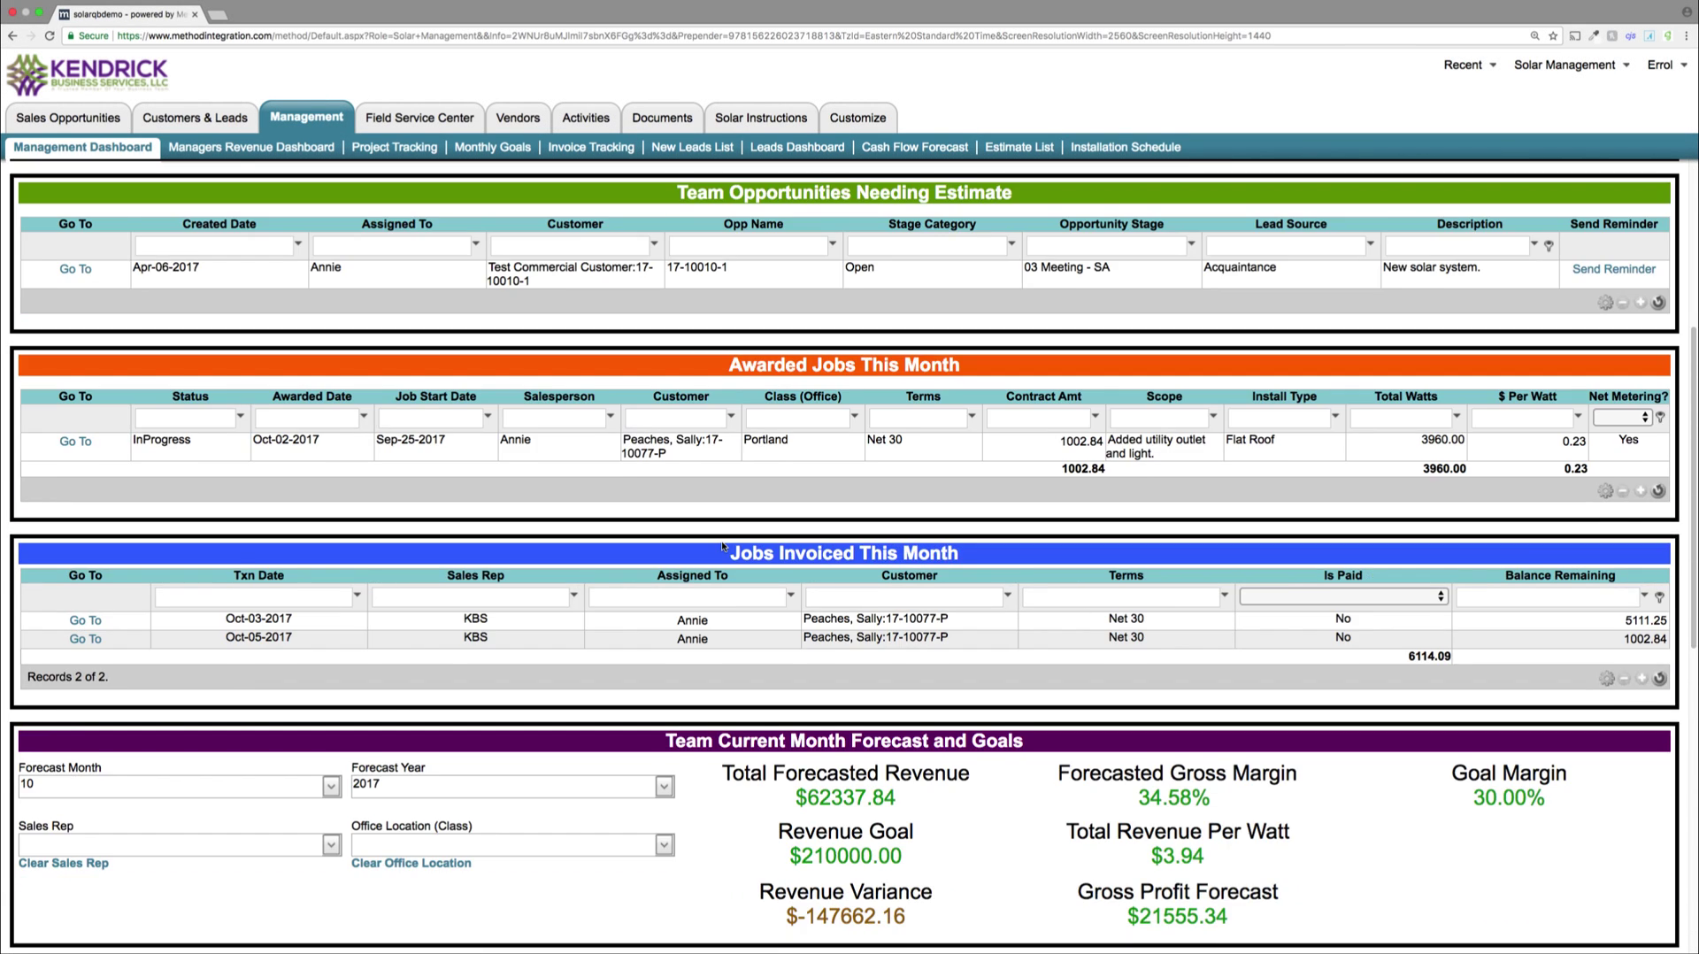
scroll(723, 546, "down", 4)
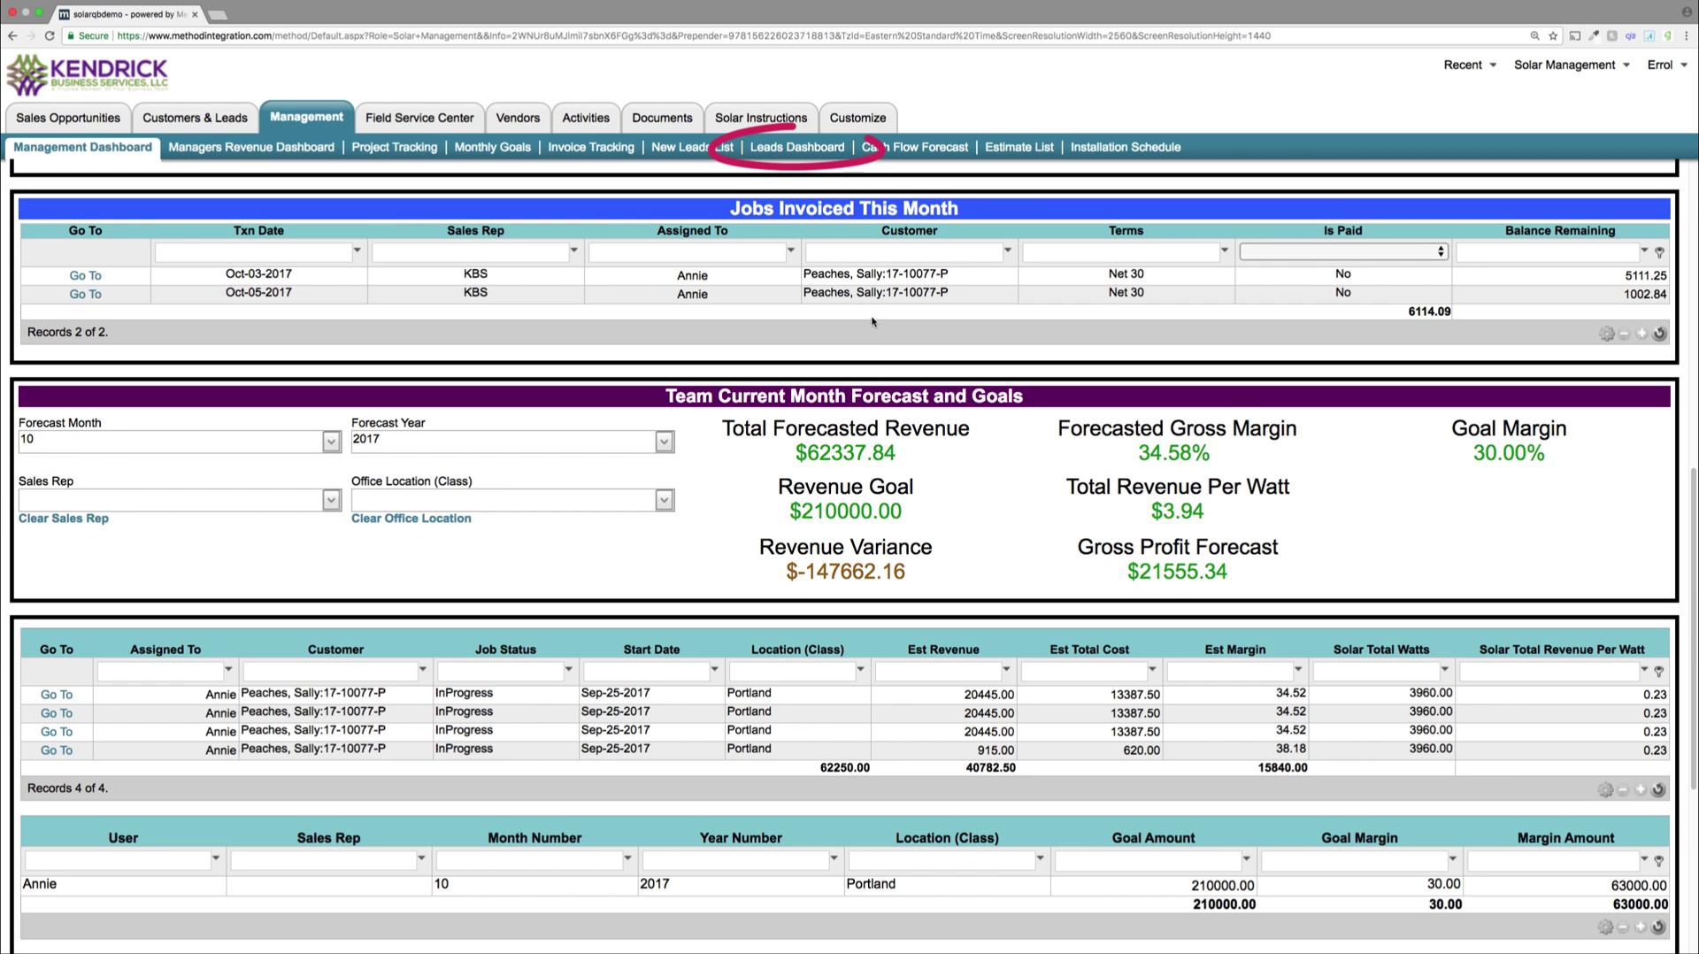
- Open the Leads Dashboard and set the beginning of its date range to Jan-01-2017
left_click(829, 152)
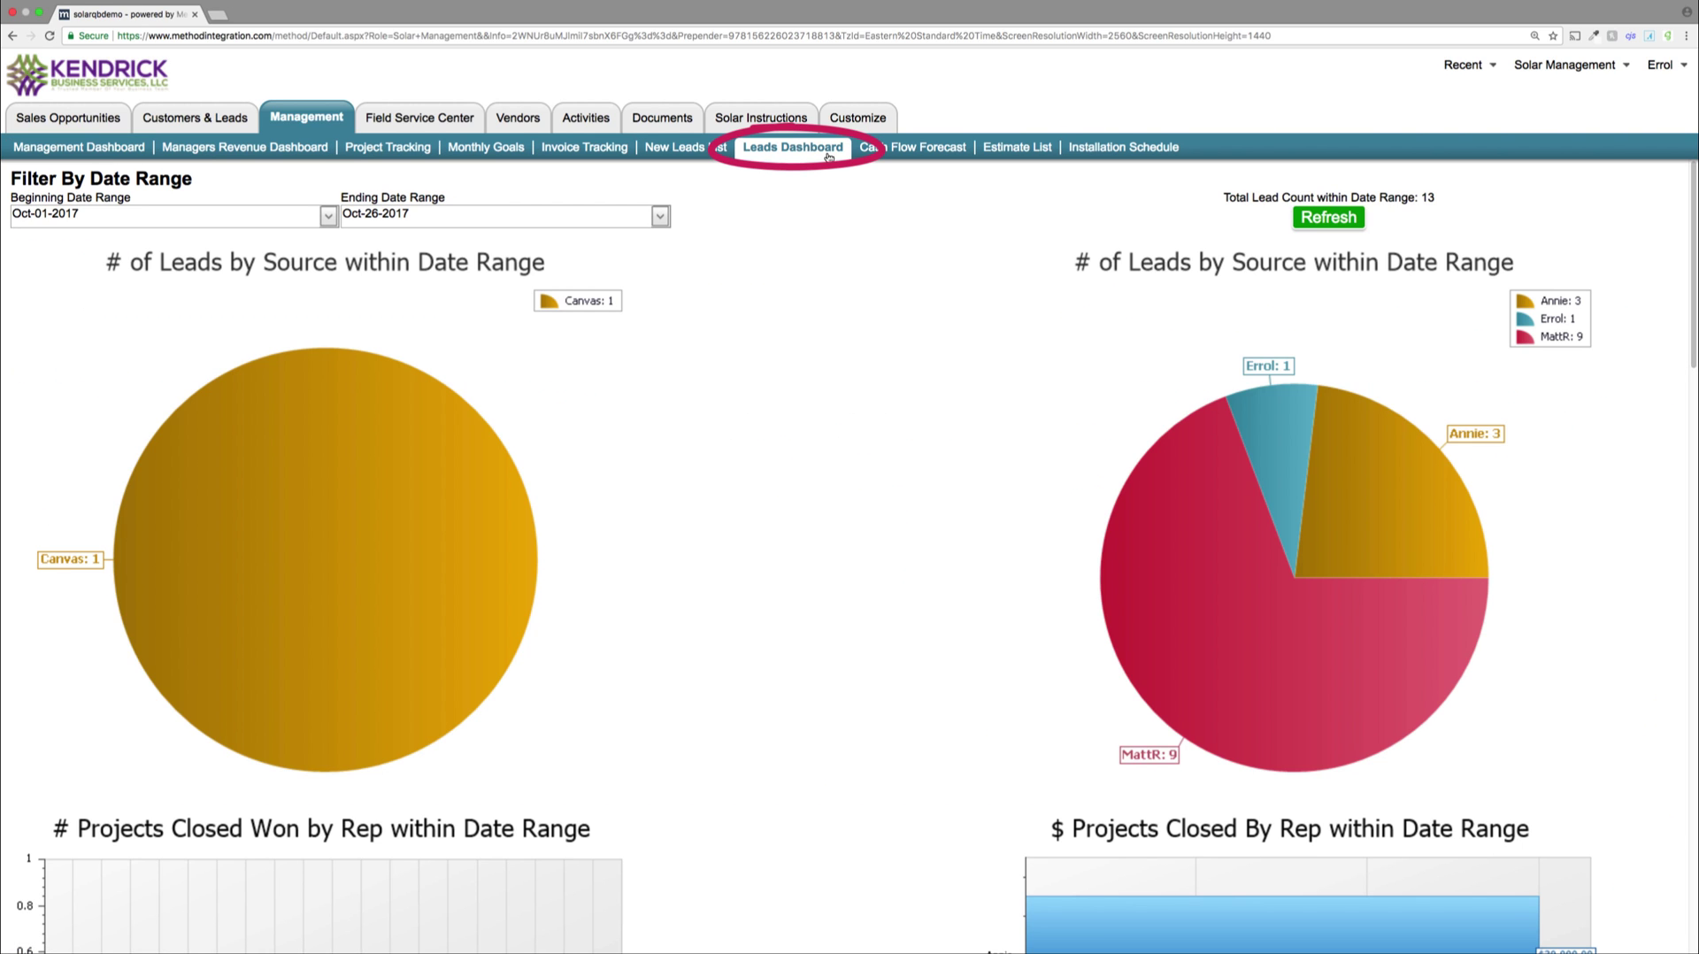
left_click(329, 216)
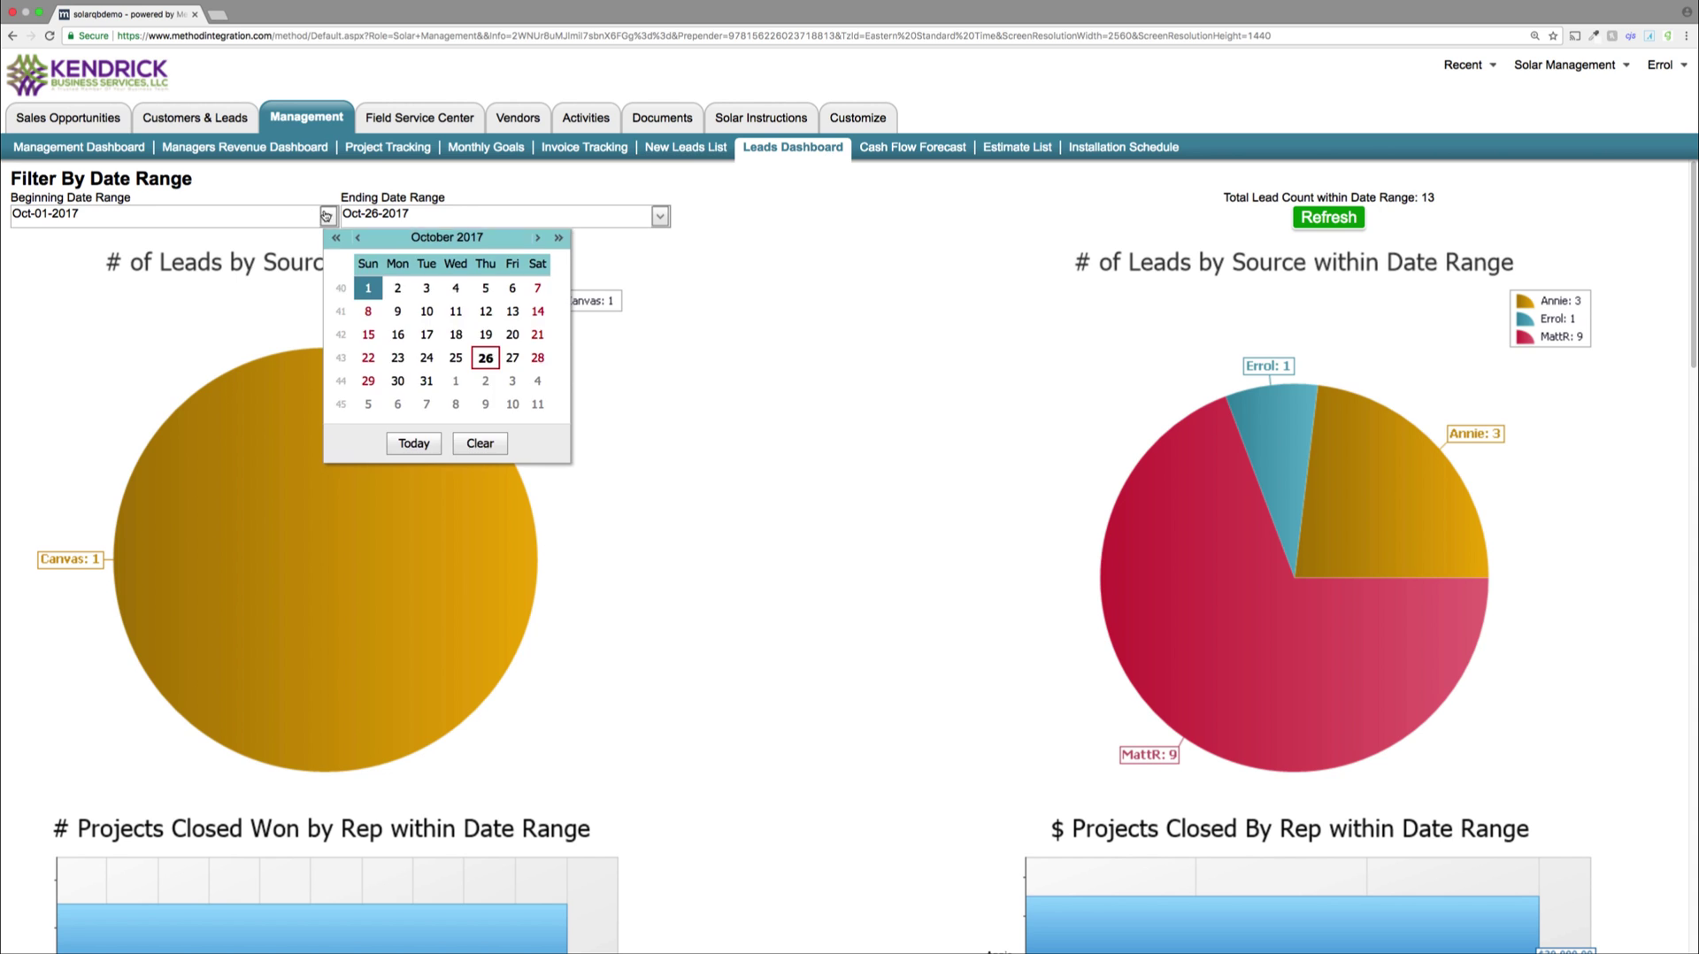
left_click(357, 240)
left_click(358, 240)
left_click(357, 240)
left_click(357, 240)
left_click(358, 240)
left_click(358, 239)
left_click(358, 239)
left_click(370, 291)
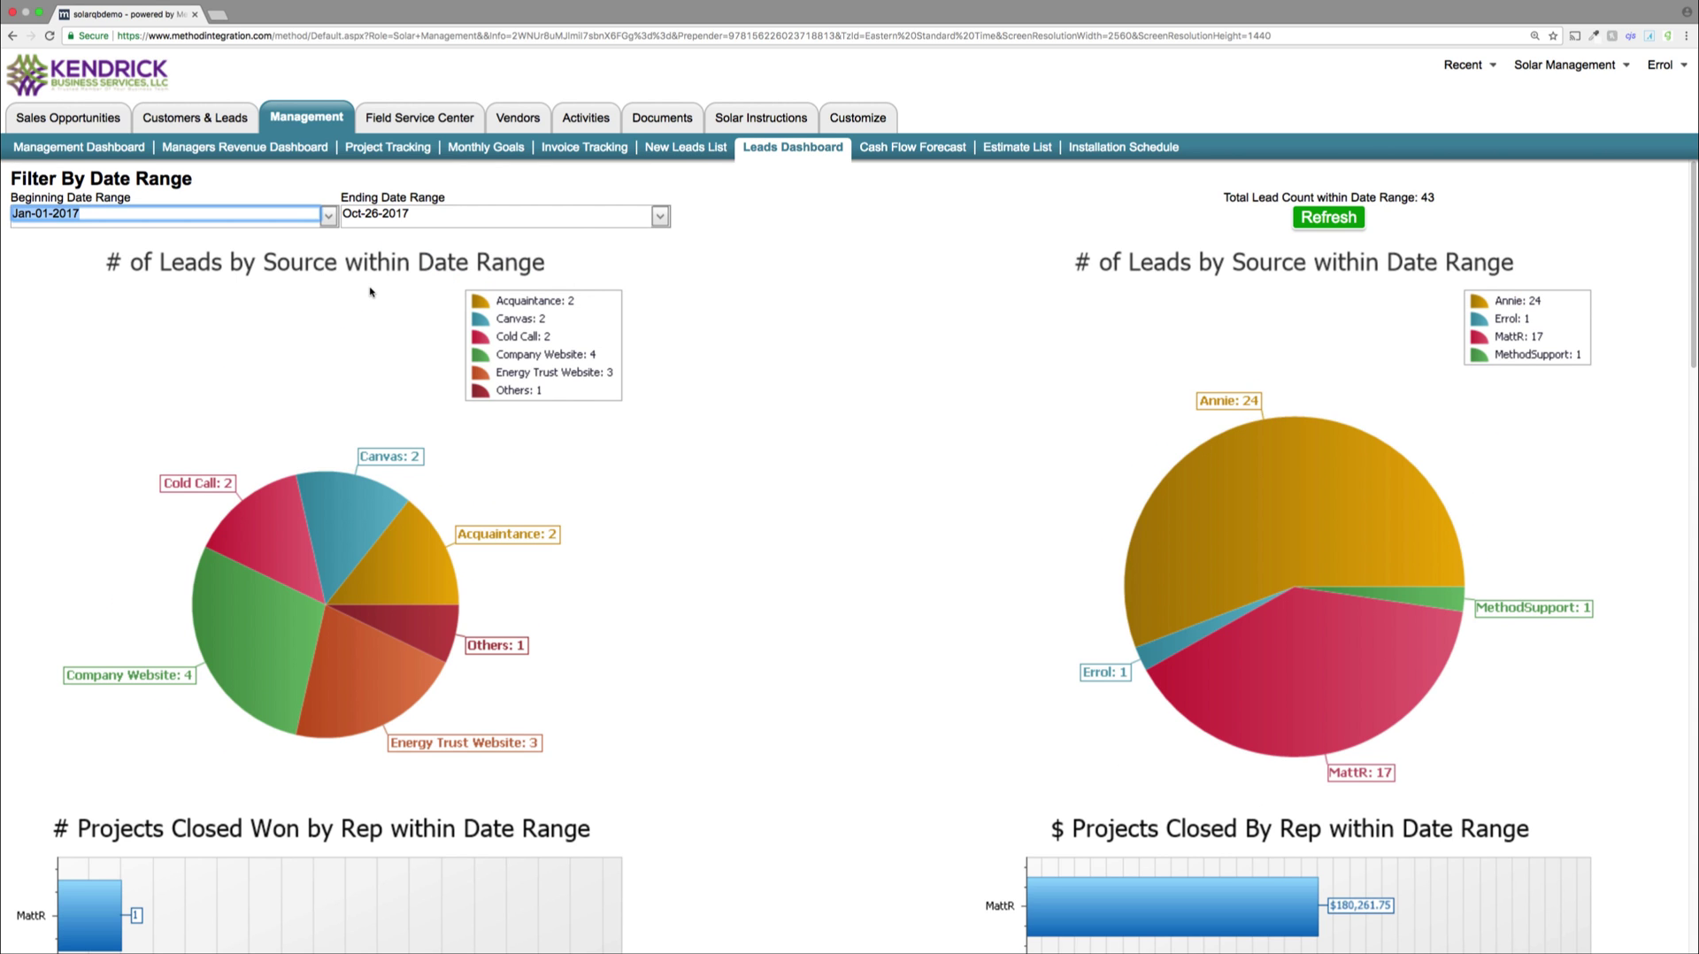
- Examine the Leads Dashboard charts on lead source percentages, projects closed by rep, current status and open lead status
scroll(370, 291, "down", 9)
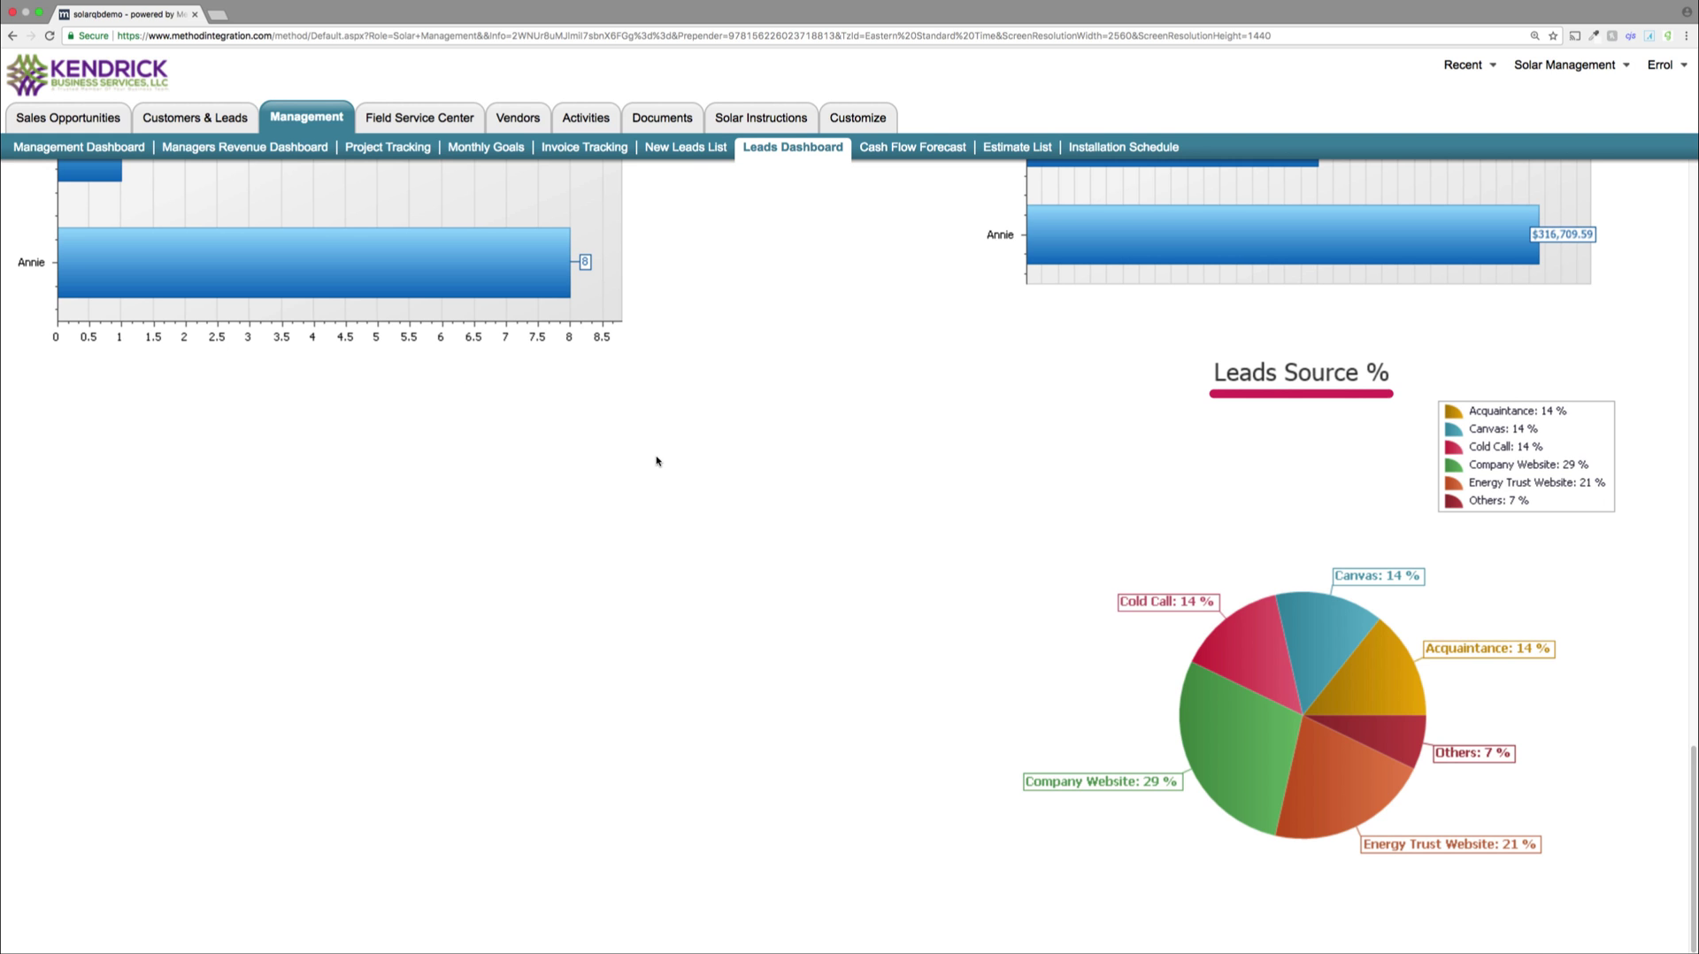
scroll(857, 782, "up", 10)
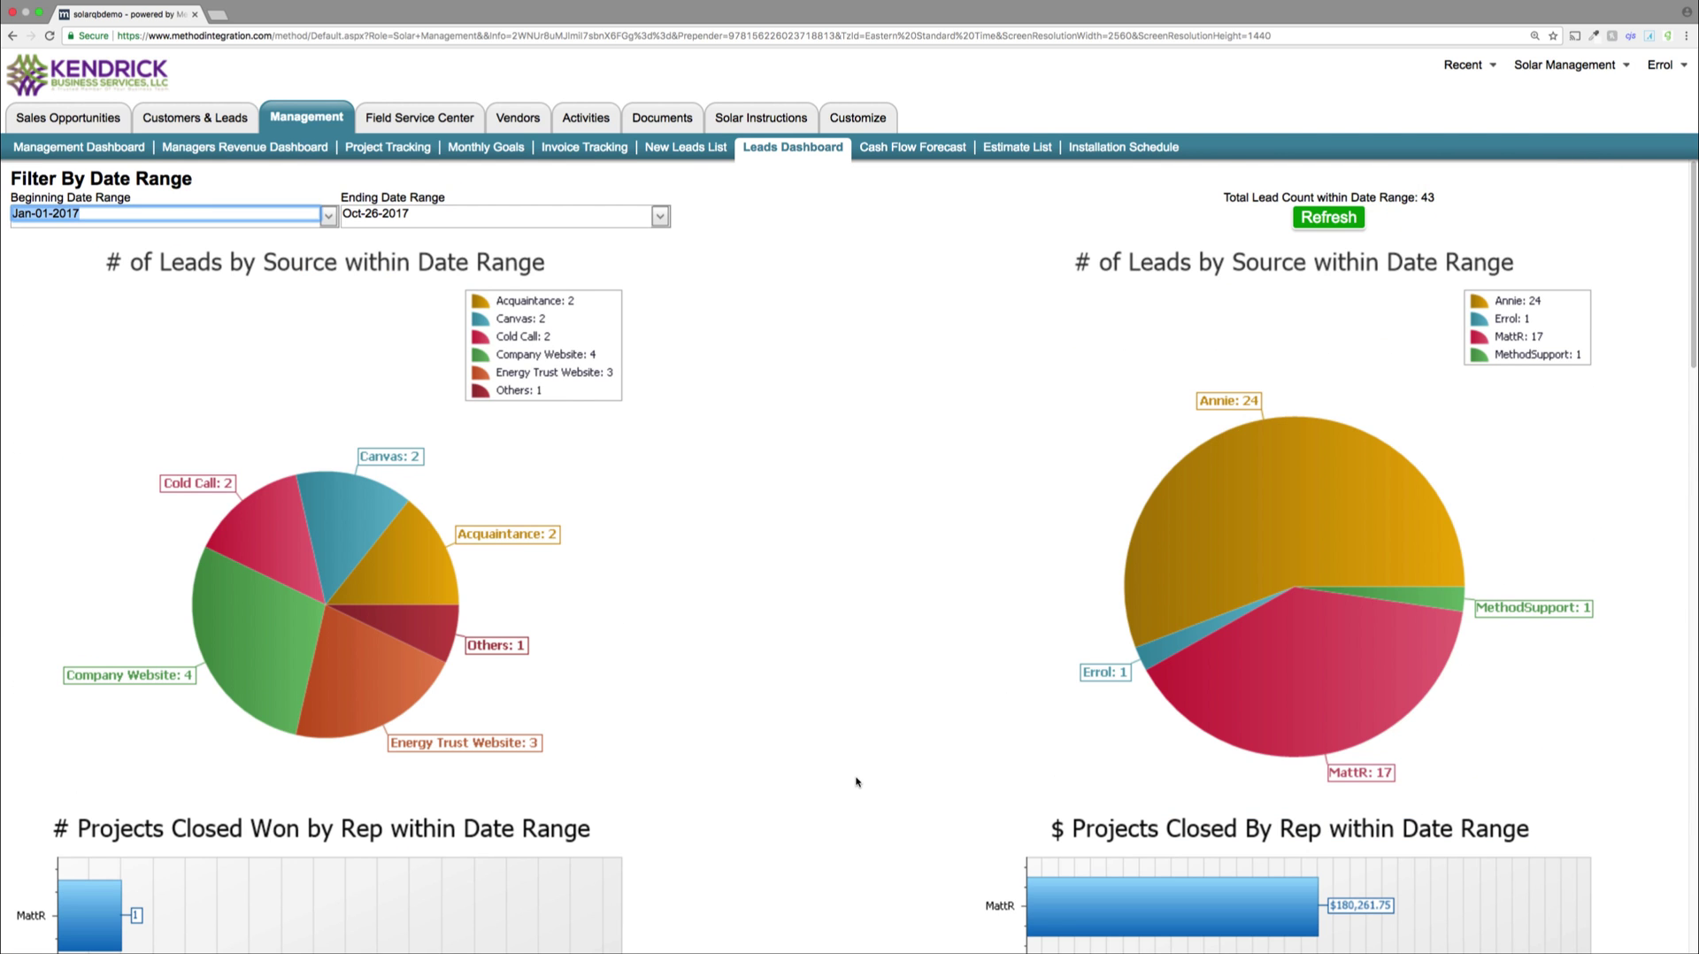
scroll(857, 781, "down", 5)
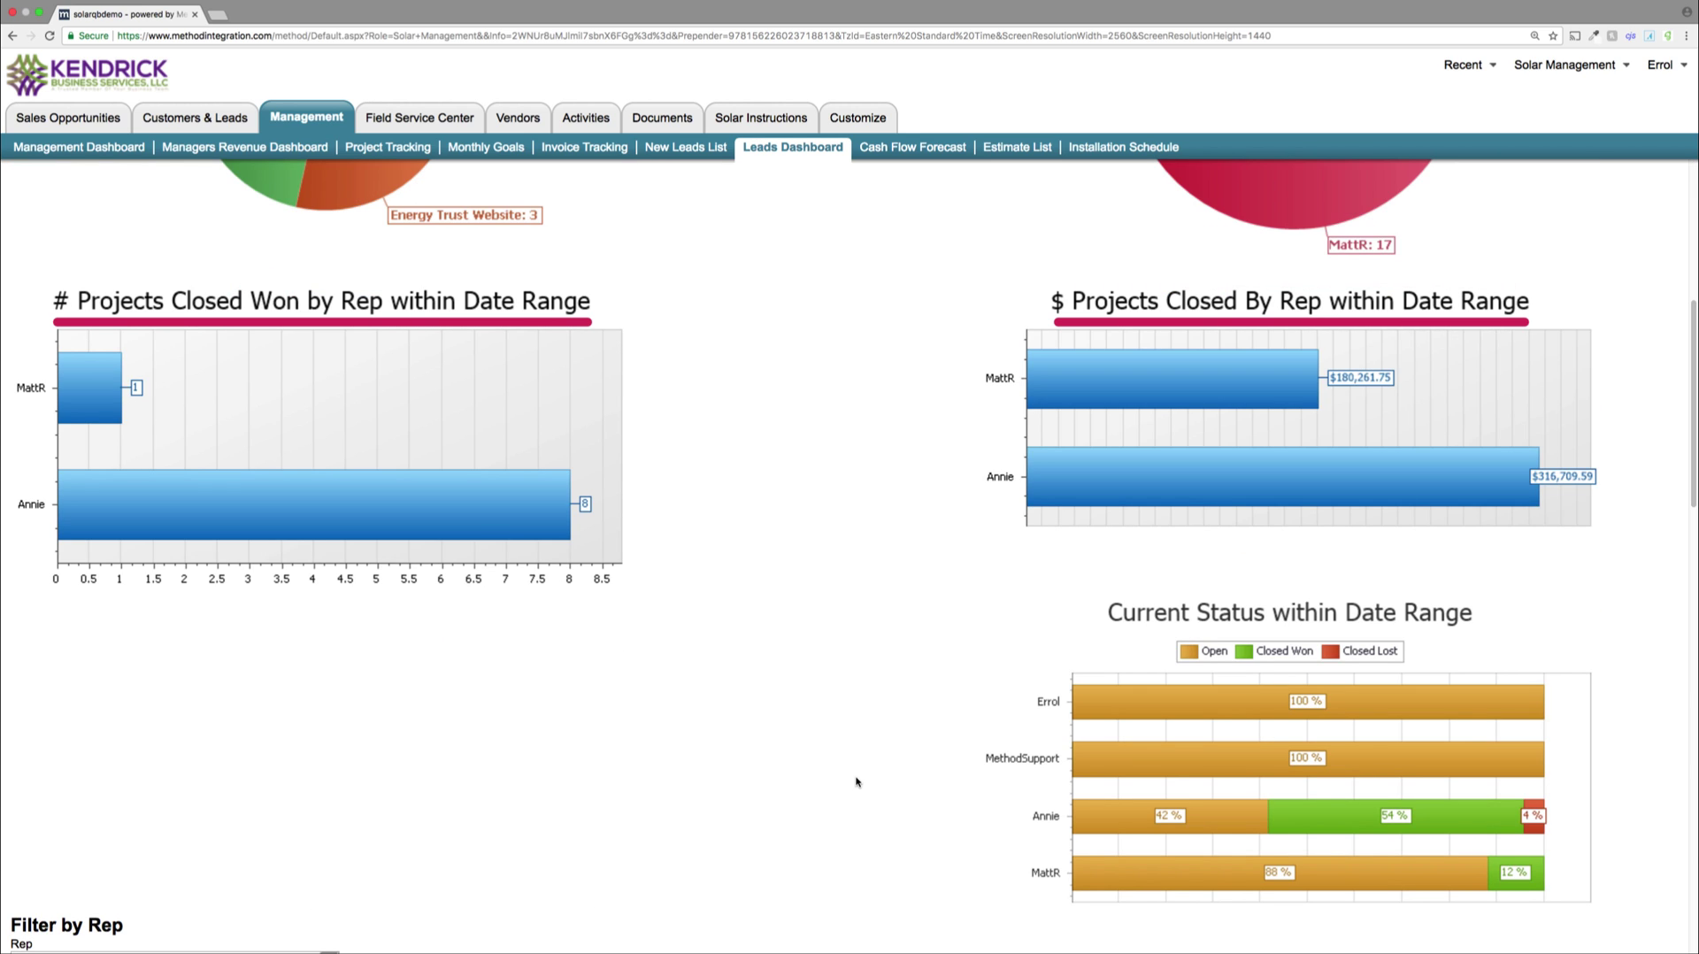
scroll(856, 782, "down", 2)
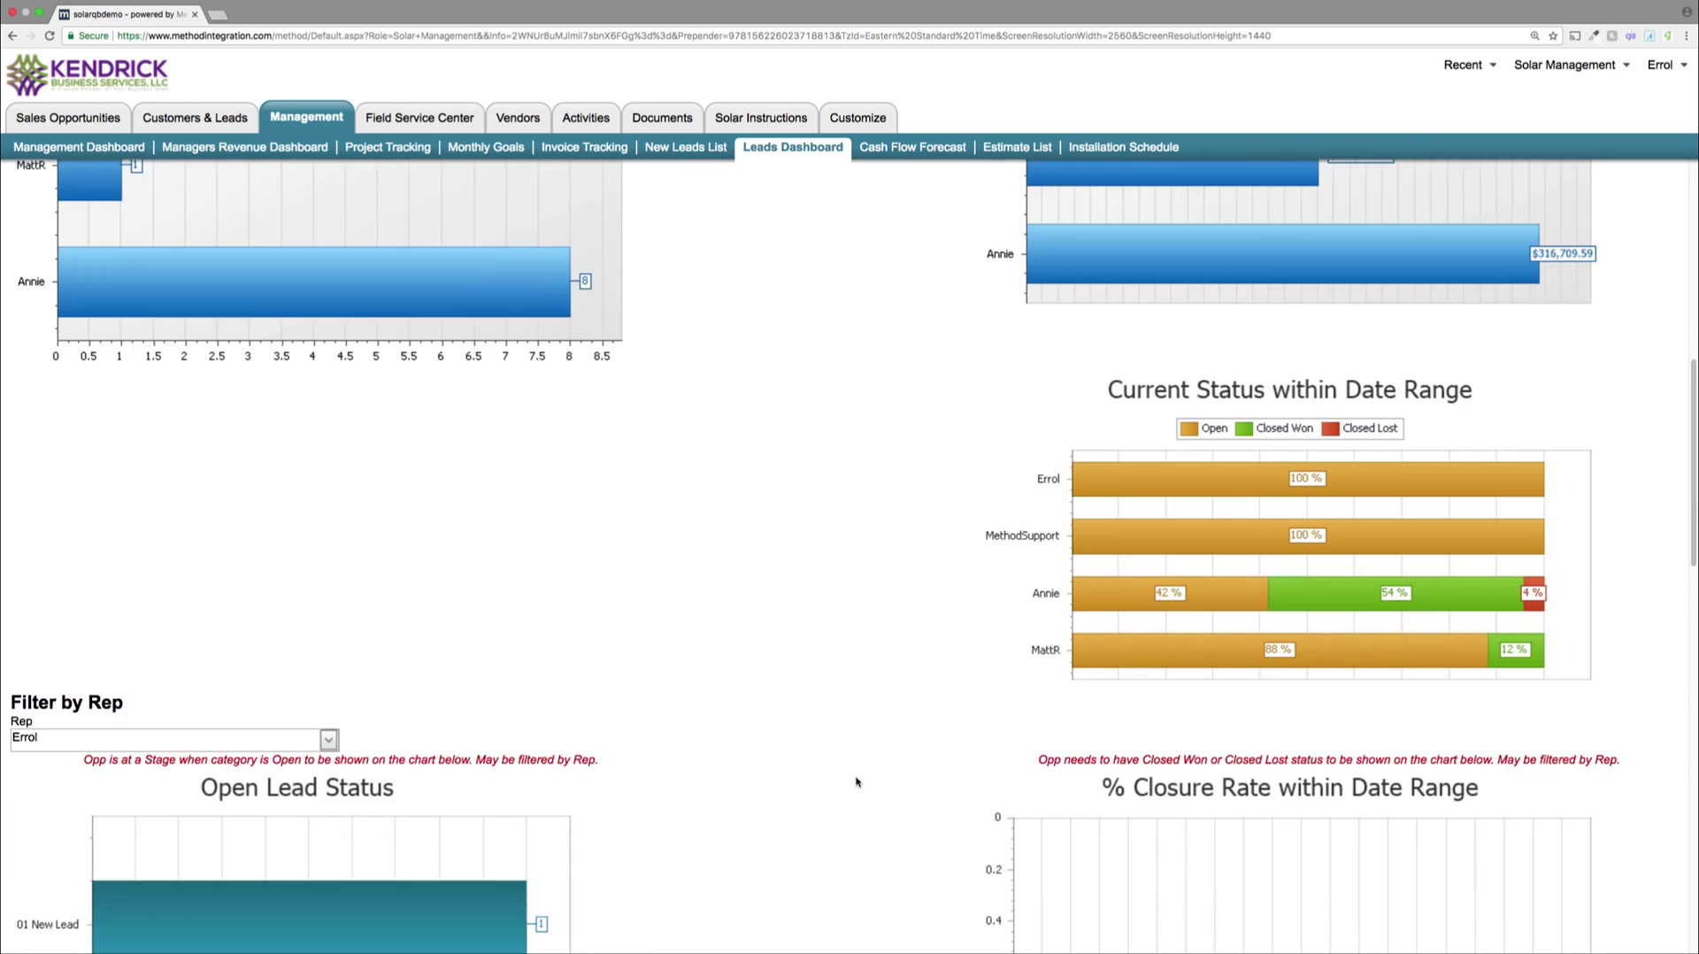
scroll(857, 782, "down", 2)
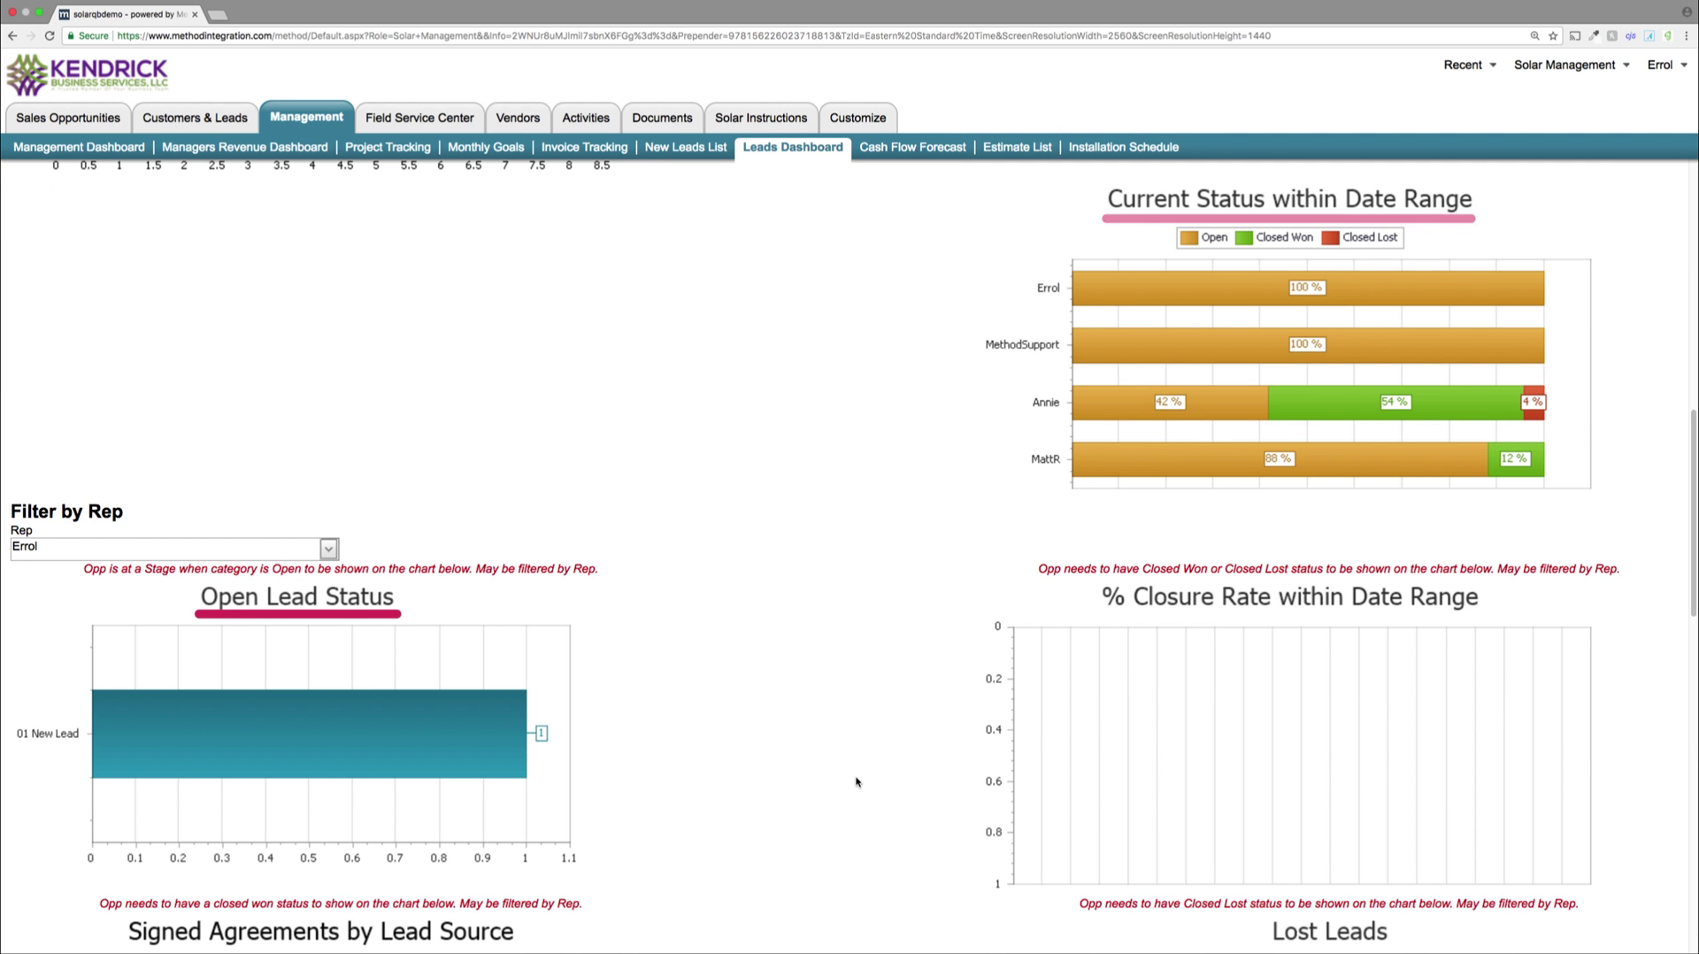
scroll(857, 782, "down", 7)
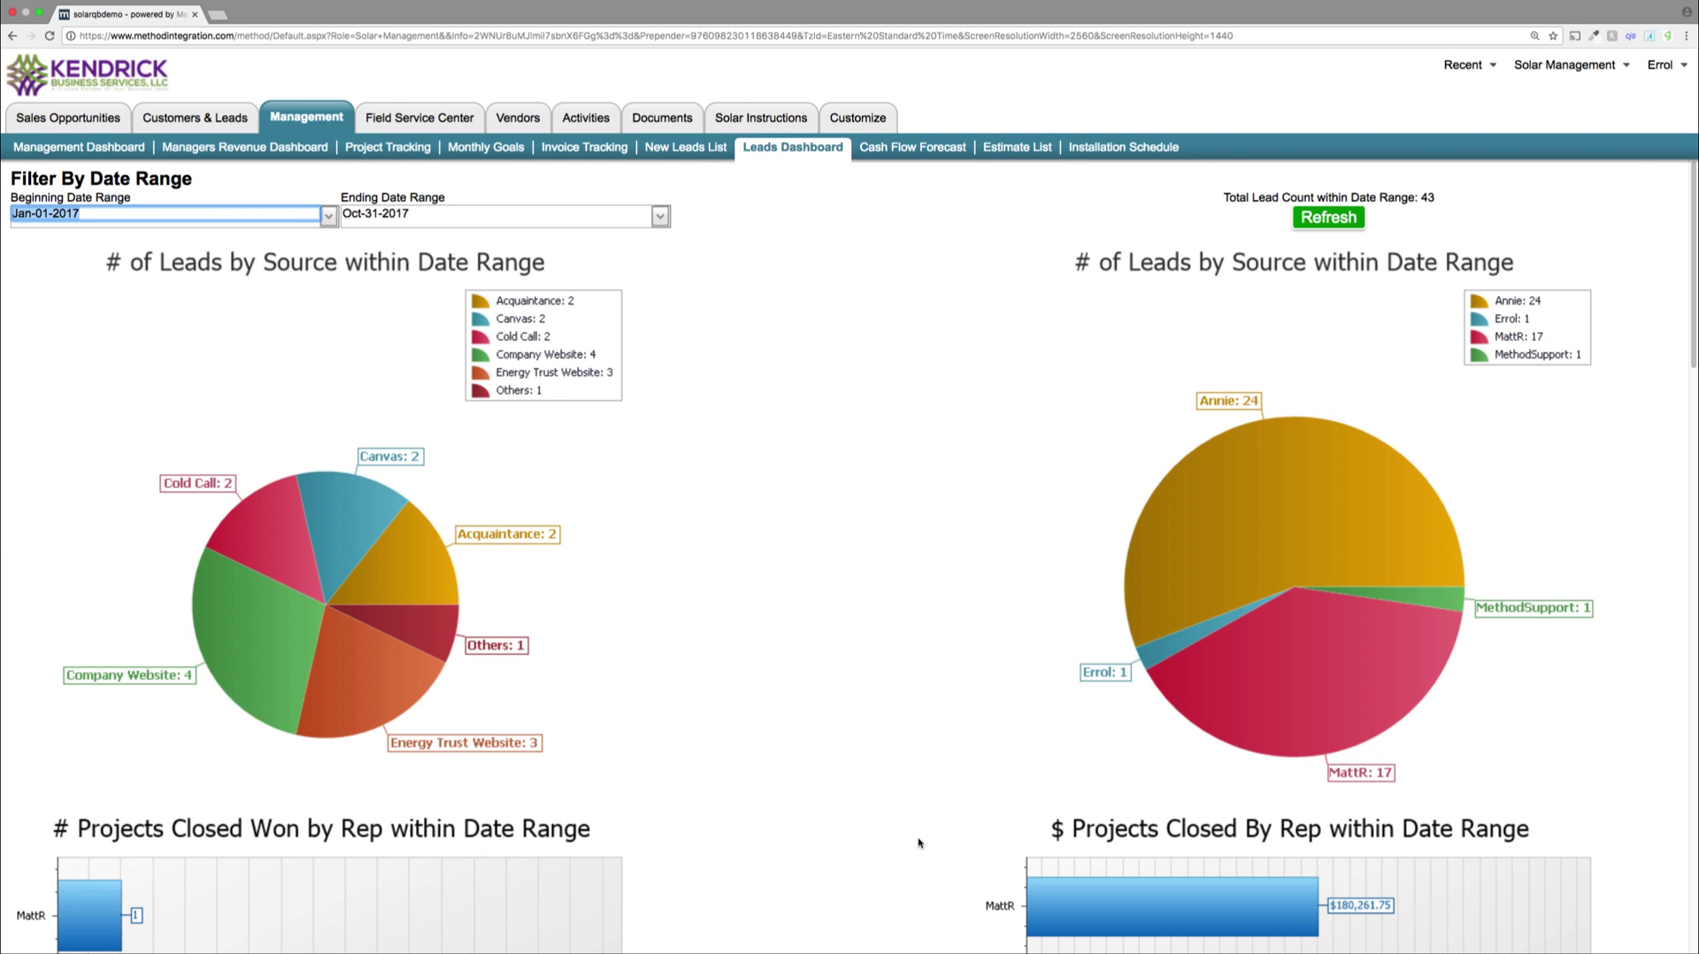
- View the Cash Flow Forecast, the Documents List, the Customers & Leads home page, the vendors list and the Solar Instructions setup page
left_click(944, 152)
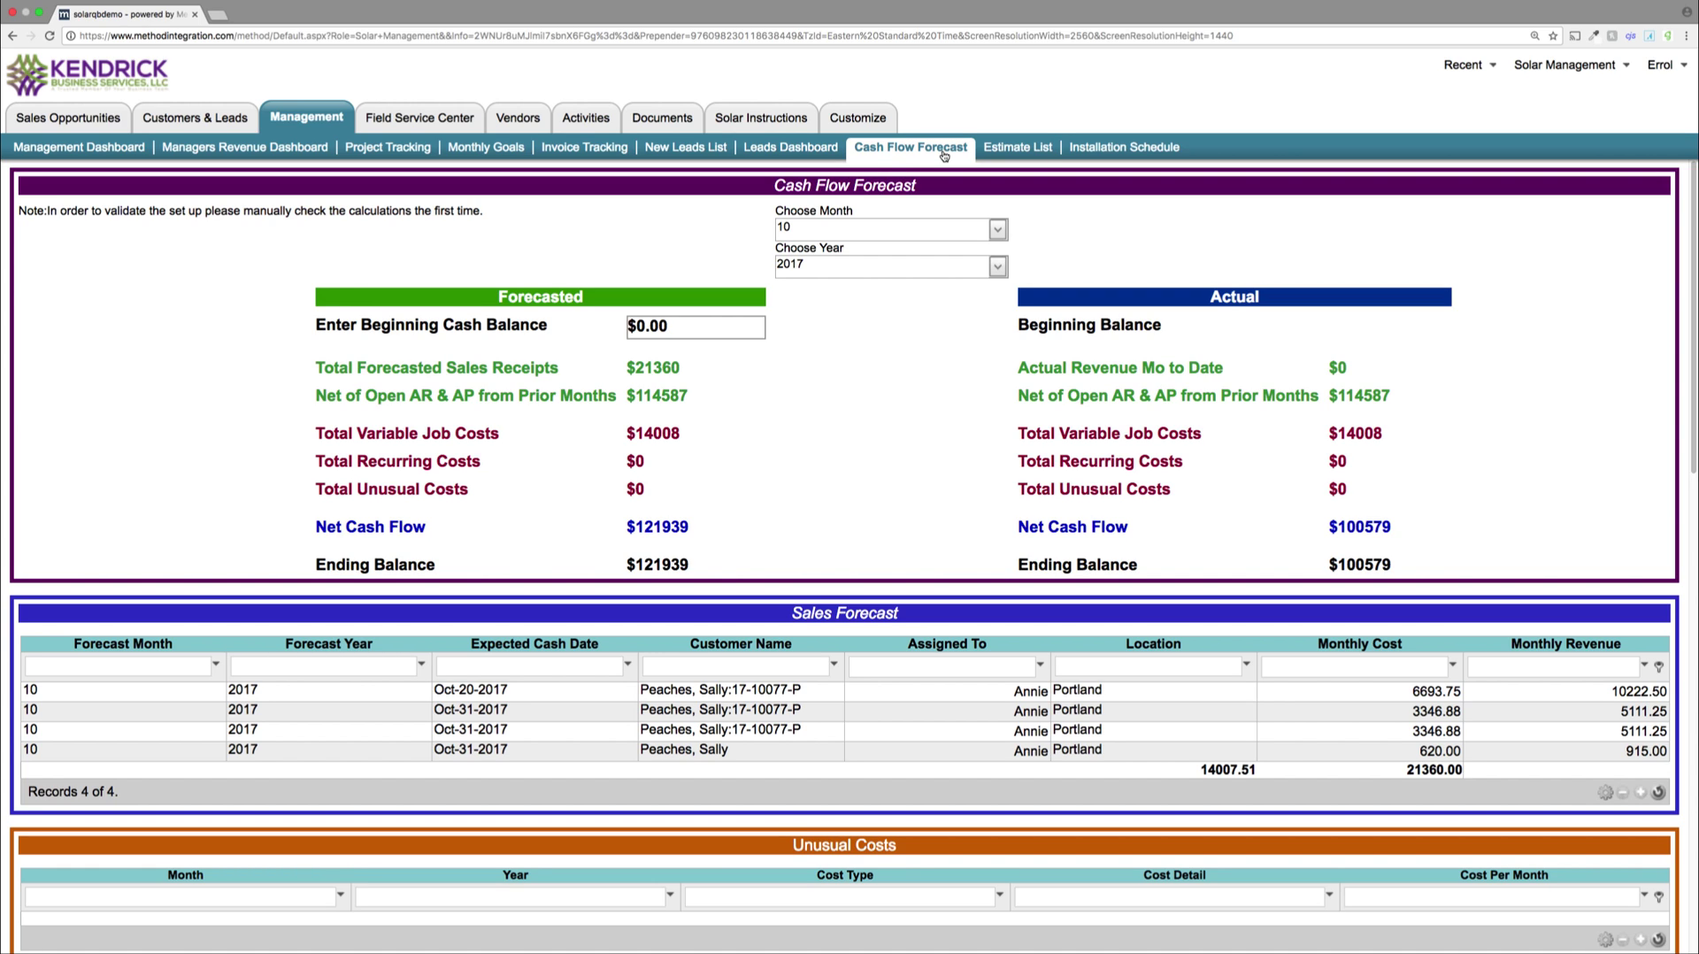
left_click(689, 124)
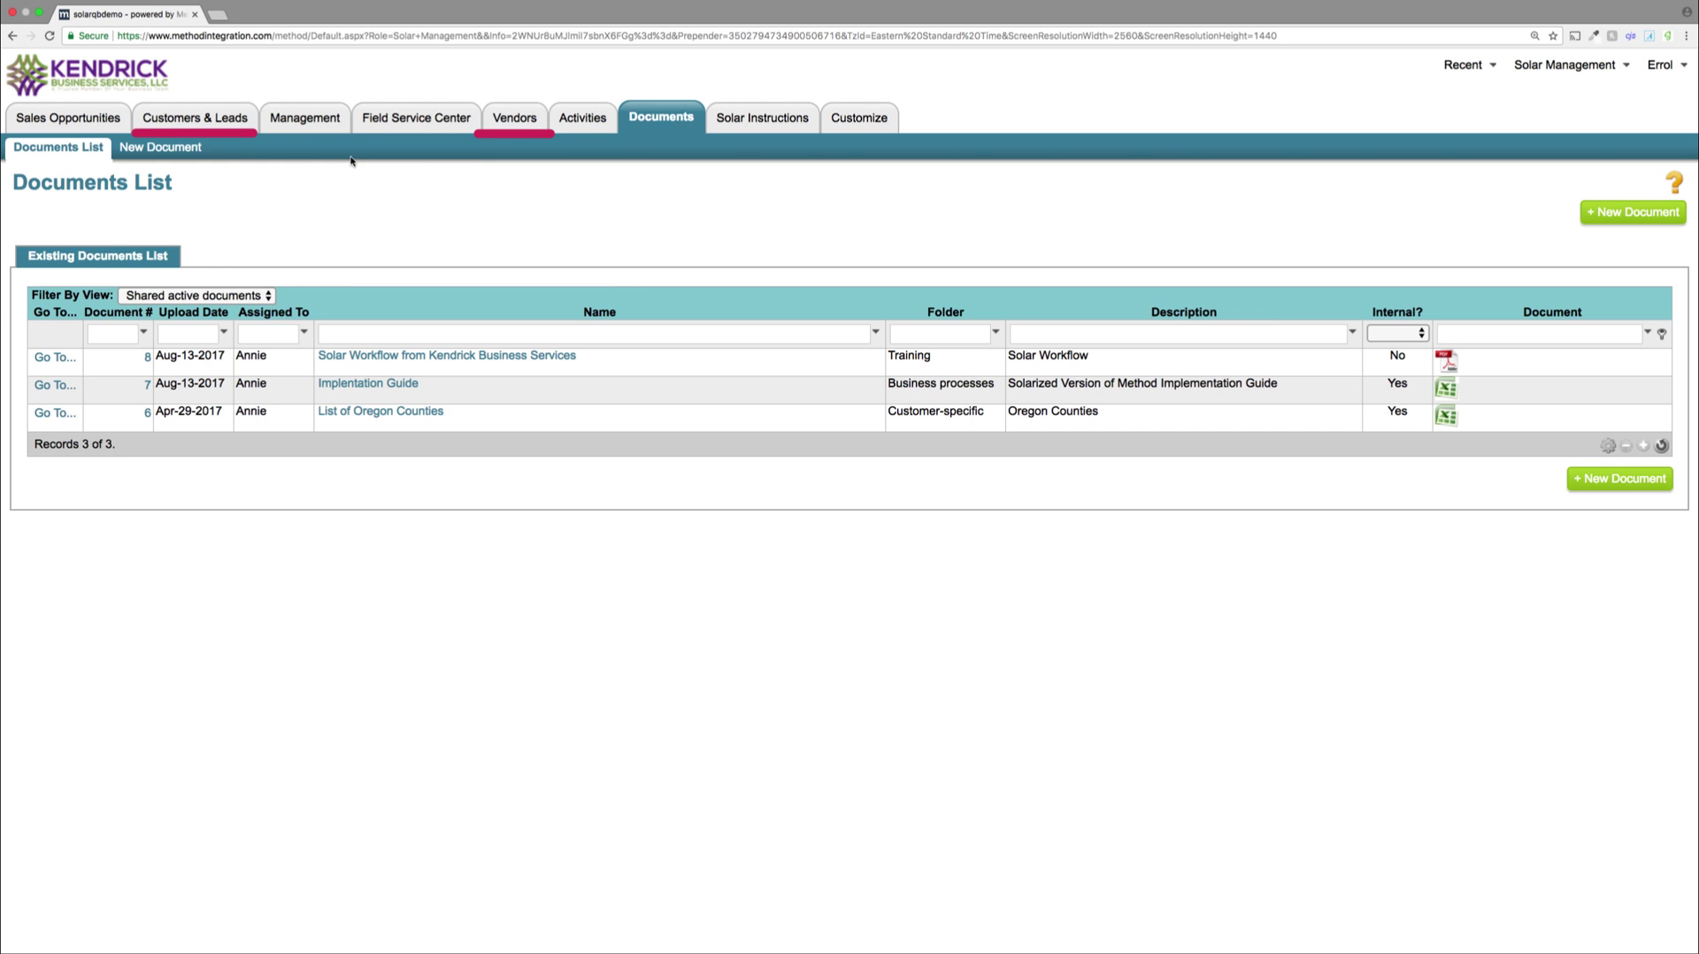
left_click(222, 122)
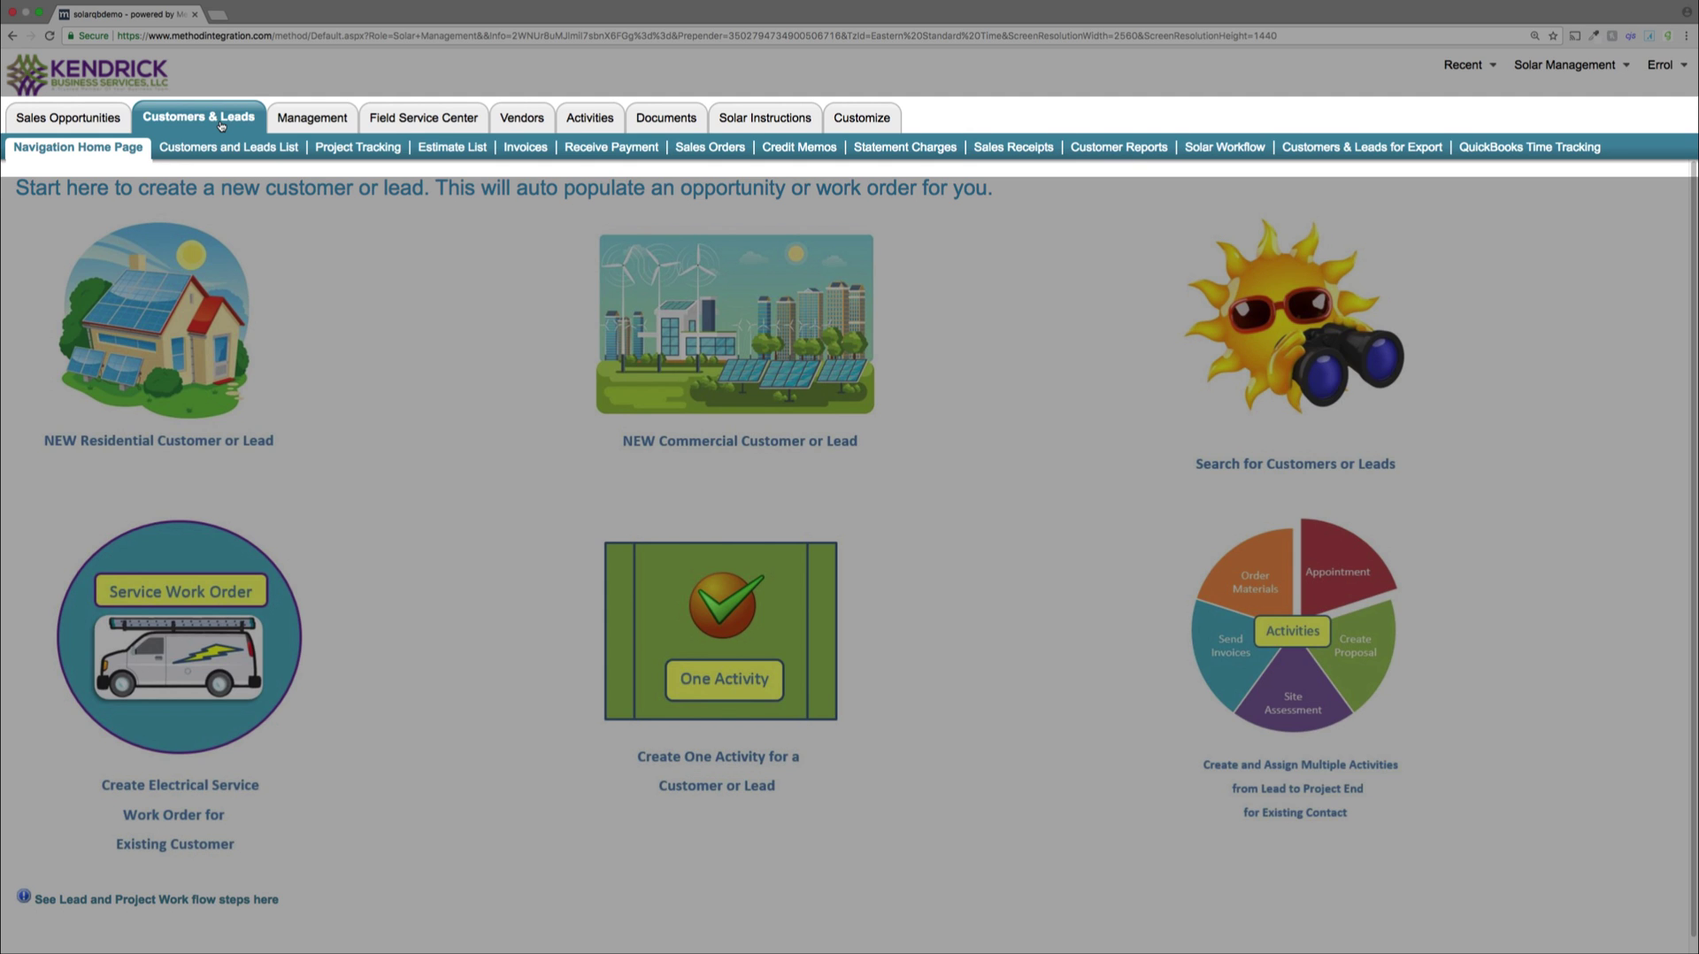
left_click(522, 118)
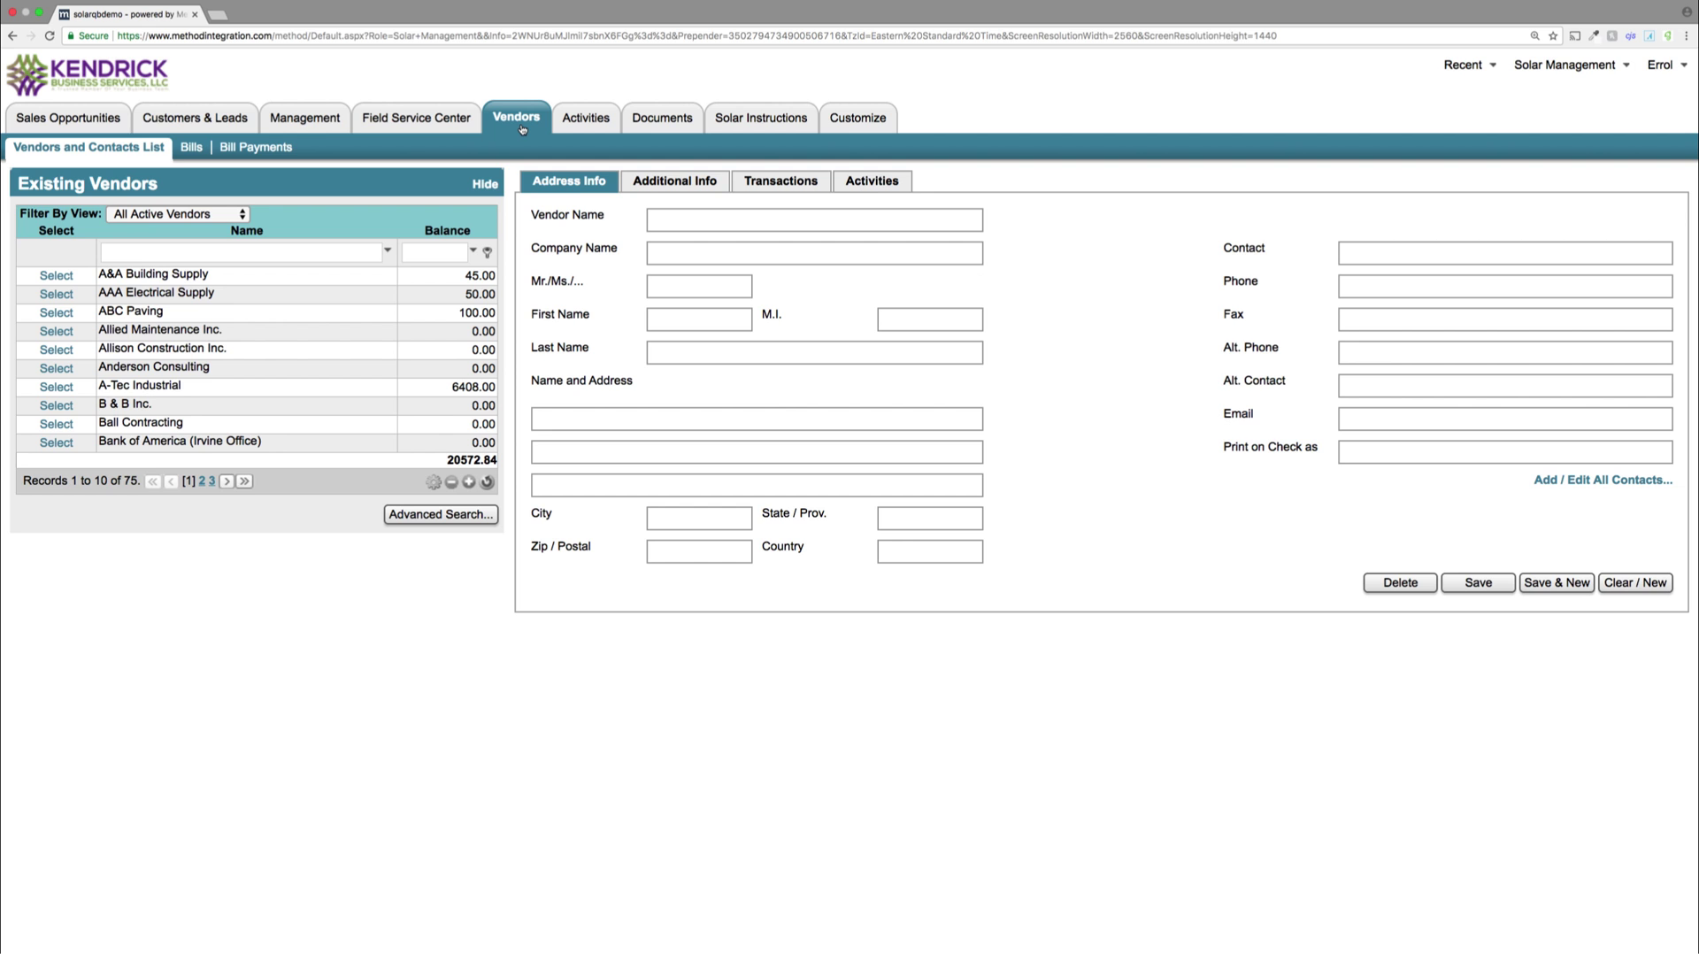
left_click(771, 132)
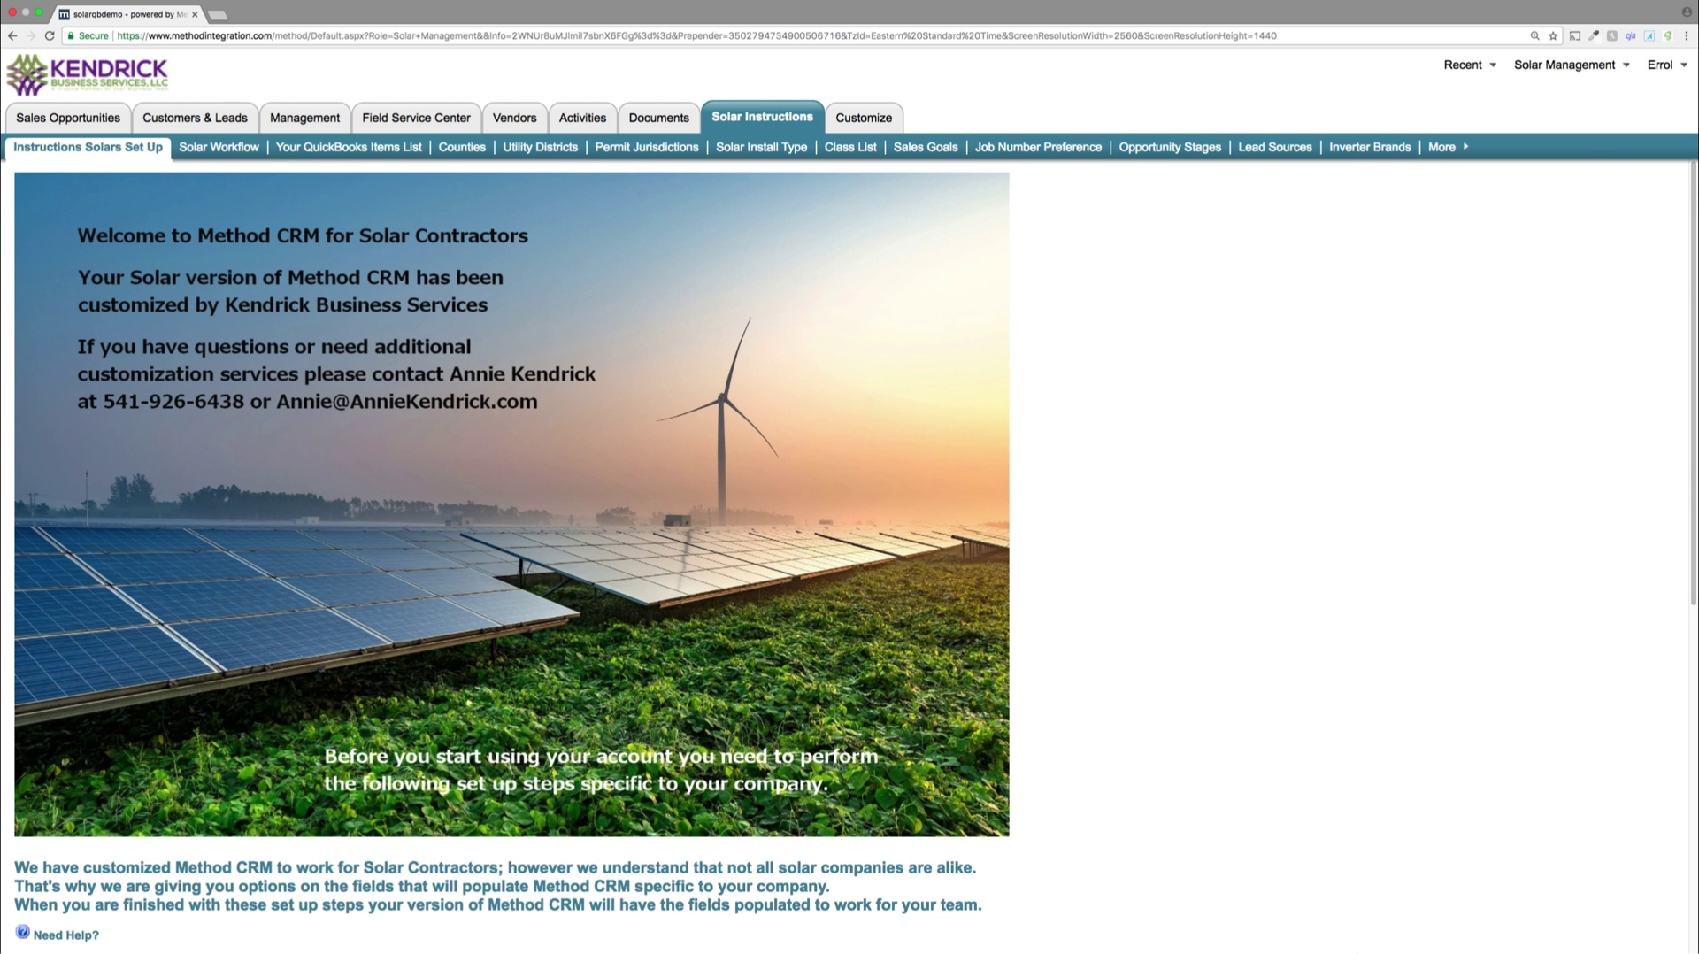